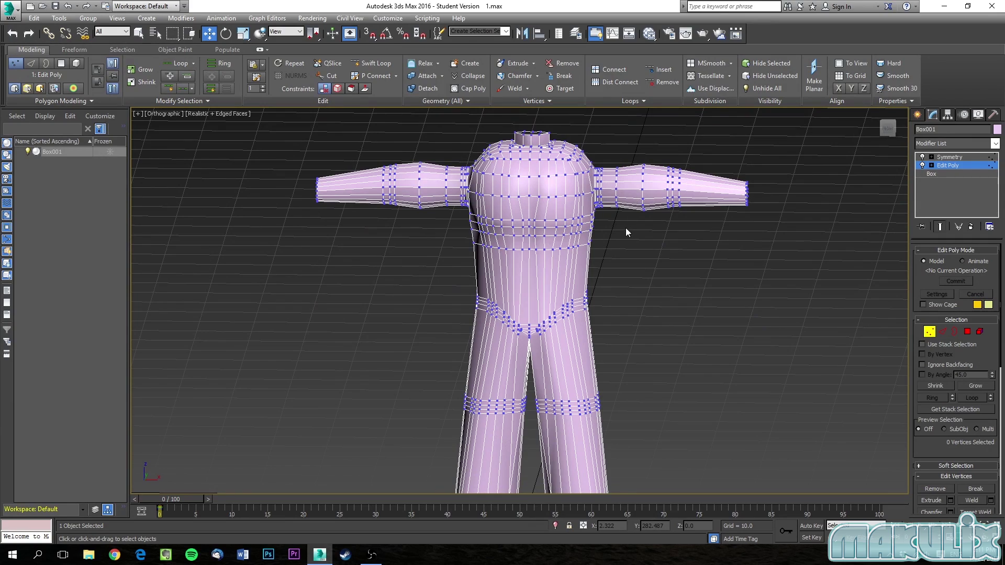
Inspect the open border around the top of the neck by selecting it at border level, and clear the selection.
scroll(579, 207, "up", 5)
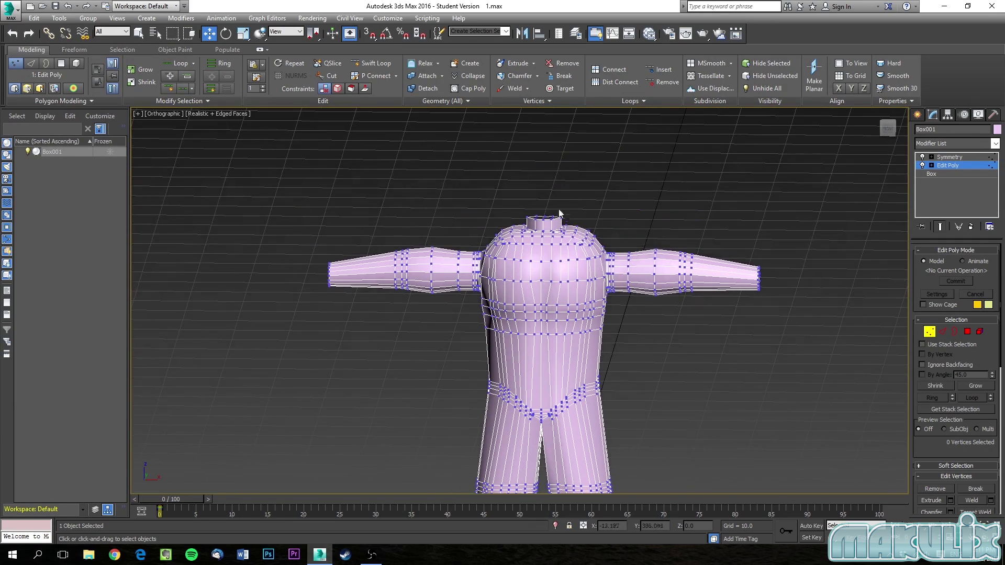
scroll(527, 225, "up", 4)
middle_click_drag(534, 165, 551, 180, "alt")
scroll(726, 159, "down", 3)
key("f")
middle_click_drag(611, 213, 626, 419)
scroll(626, 419, "up", 5)
middle_click_drag(474, 311, 622, 345, "alt")
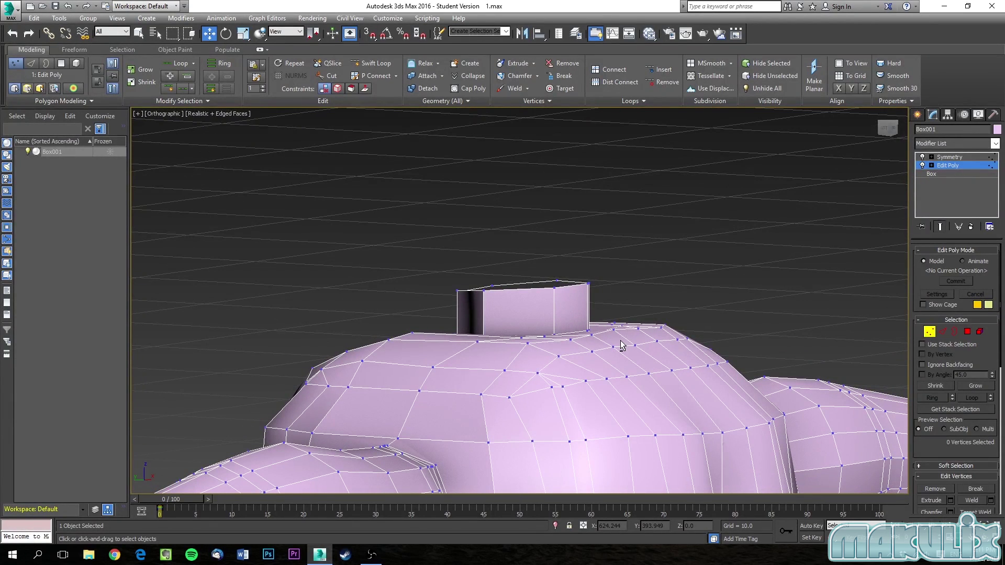
middle_click_drag(615, 344, 617, 285, "alt")
key("3")
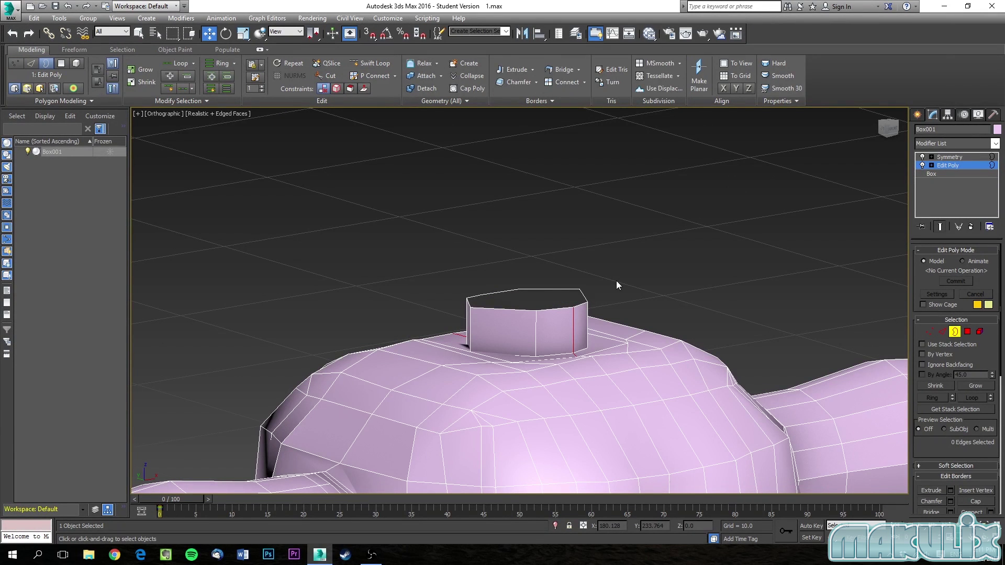
left_click(531, 312)
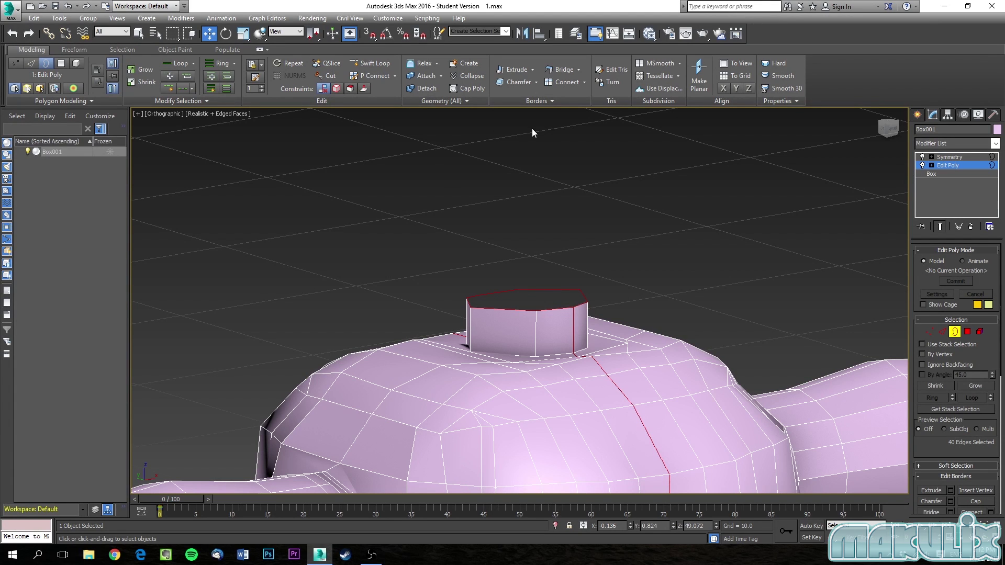
left_click(647, 304)
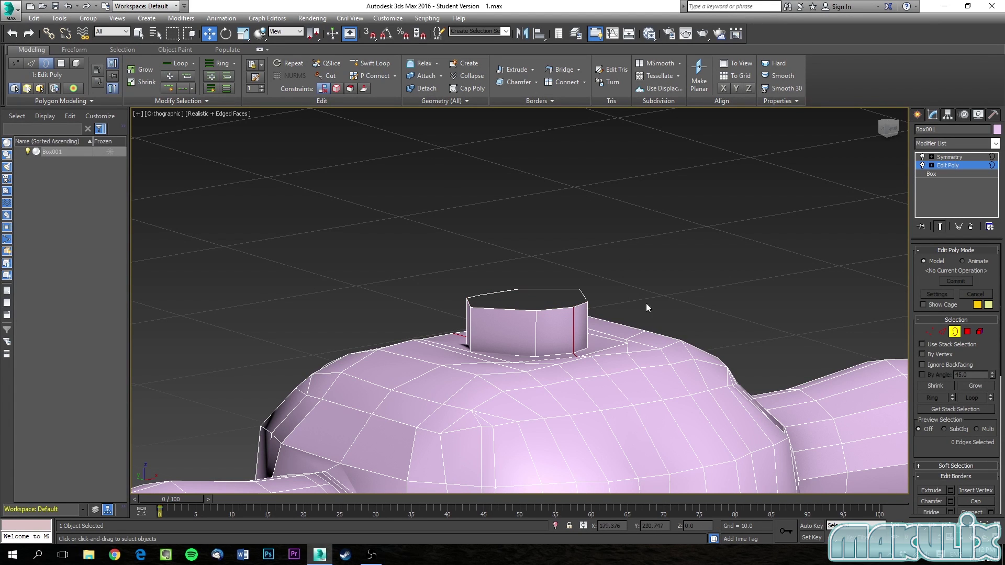
Examine the edges where the front centre seam meets the base of the neck, up close and in front view.
left_click(943, 332)
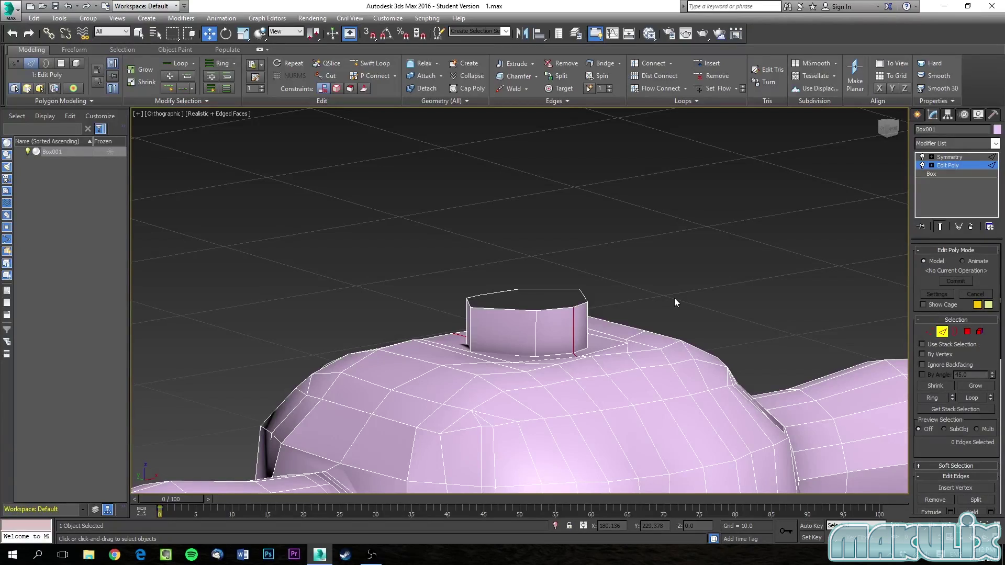
middle_click_drag(723, 251, 590, 159, "alt")
scroll(477, 234, "up", 5)
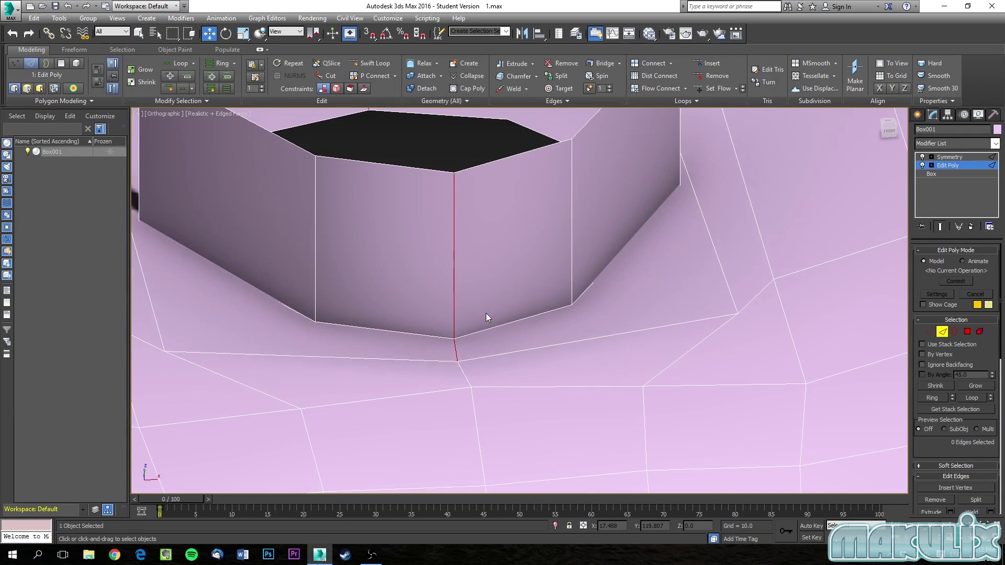
key("f")
scroll(527, 241, "up", 5)
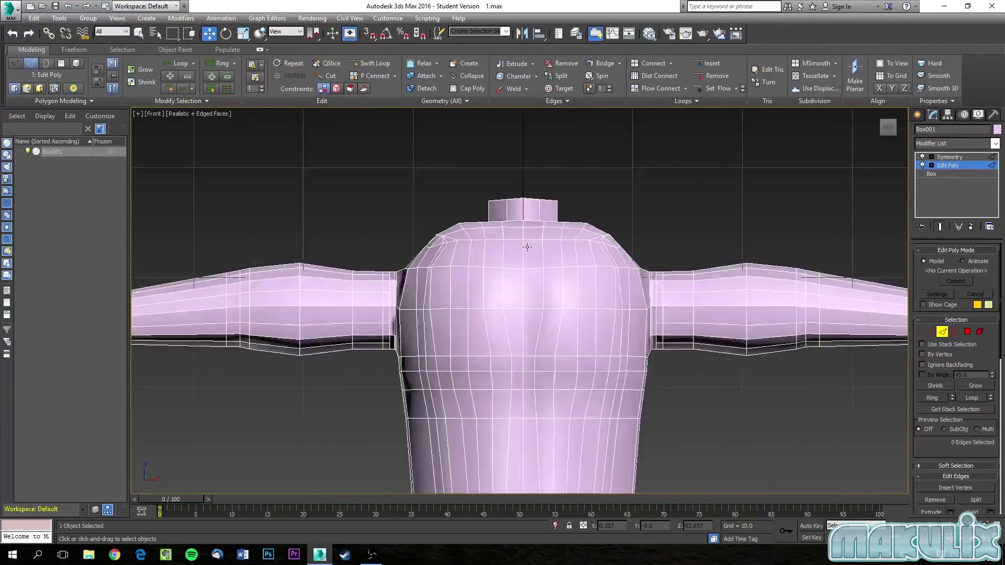
scroll(522, 180, "up", 1)
middle_click_drag(523, 181, 530, 299)
scroll(530, 298, "up", 3)
scroll(529, 299, "down", 3)
middle_click_drag(556, 429, 544, 312)
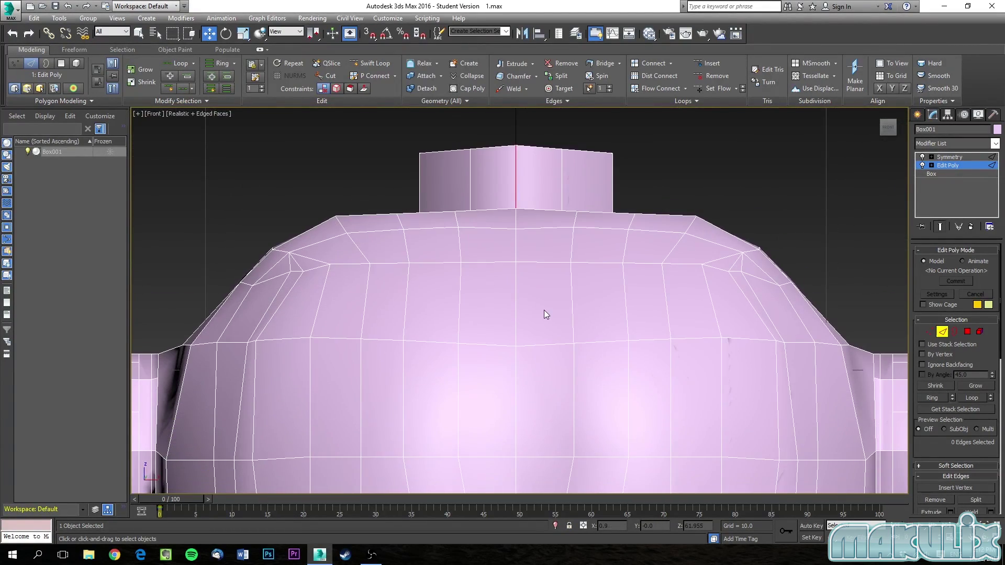
Turn off the Symmetry modifier's display and examine the half body's centre edge from the neck down to the legs.
left_click(923, 157)
scroll(576, 239, "up", 2)
scroll(548, 310, "down", 2)
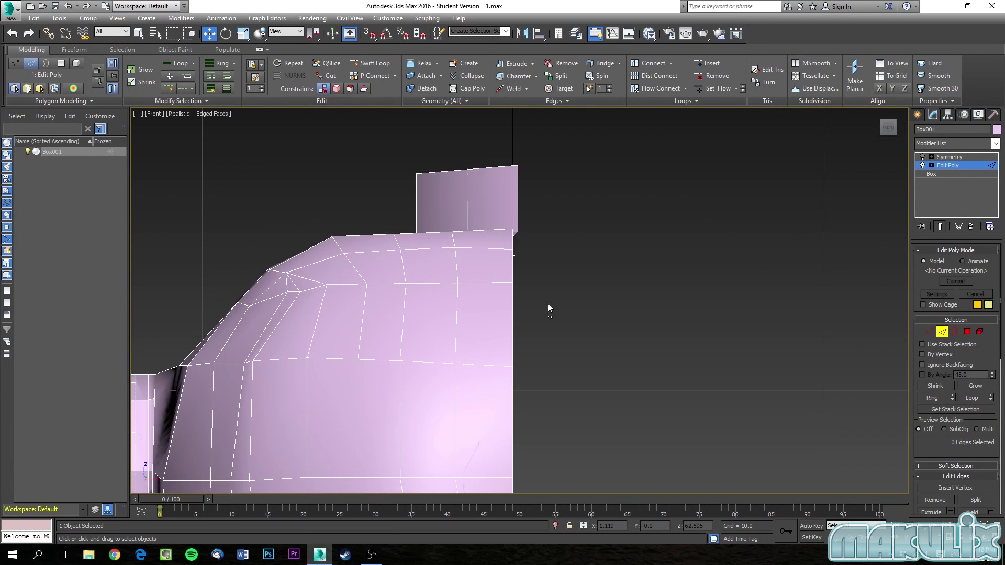
scroll(517, 199, "up", 5)
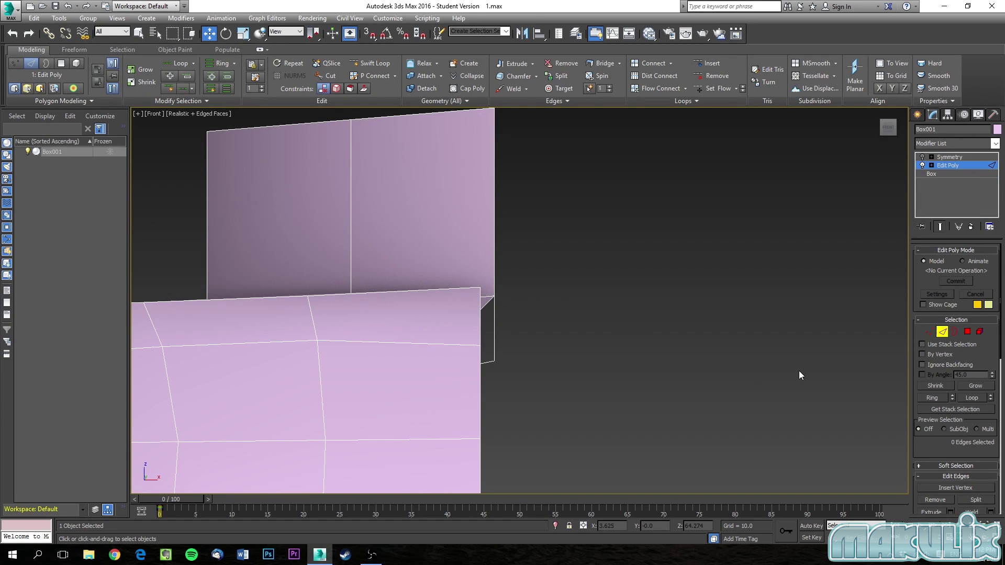
scroll(740, 366, "down", 6)
middle_click_drag(727, 395, 475, 9)
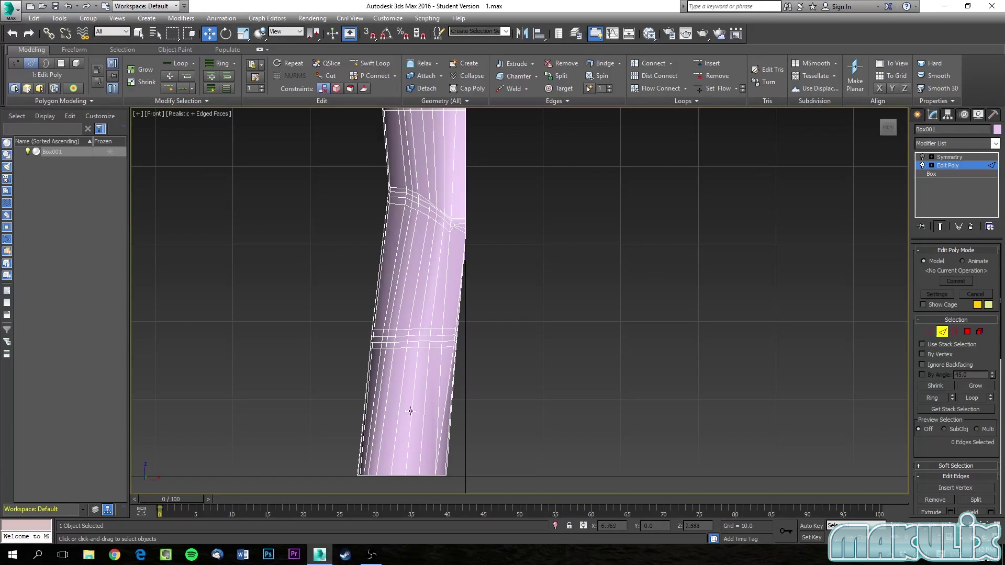
scroll(439, 384, "down", 6)
middle_click_drag(461, 217, 532, 339)
scroll(482, 339, "up", 5)
scroll(532, 338, "up", 2)
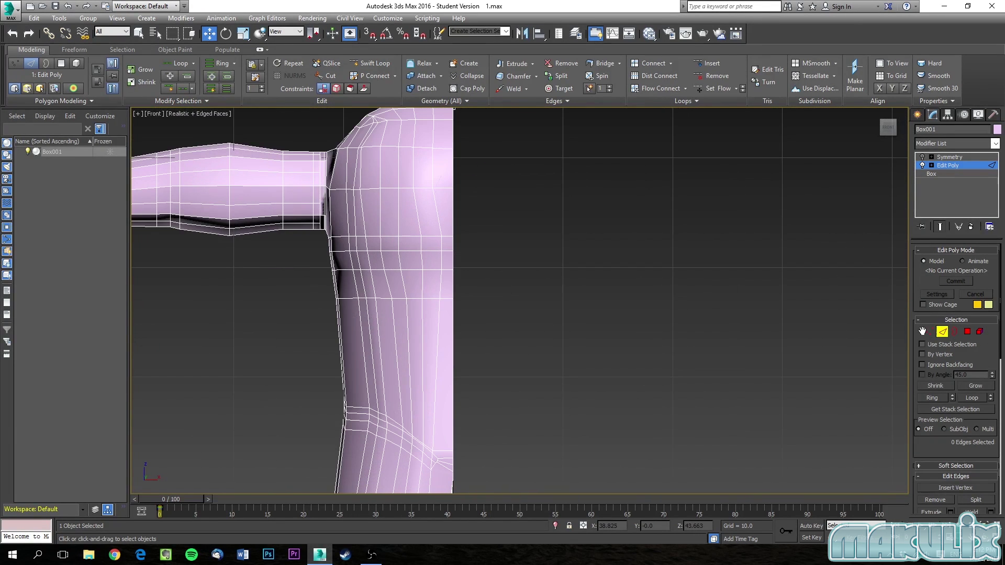
Align the vertices along the torso's centre line at X position 0 and turn the Symmetry modifier back on.
left_click(929, 331)
scroll(716, 339, "down", 3)
middle_click_drag(653, 310, 672, 358)
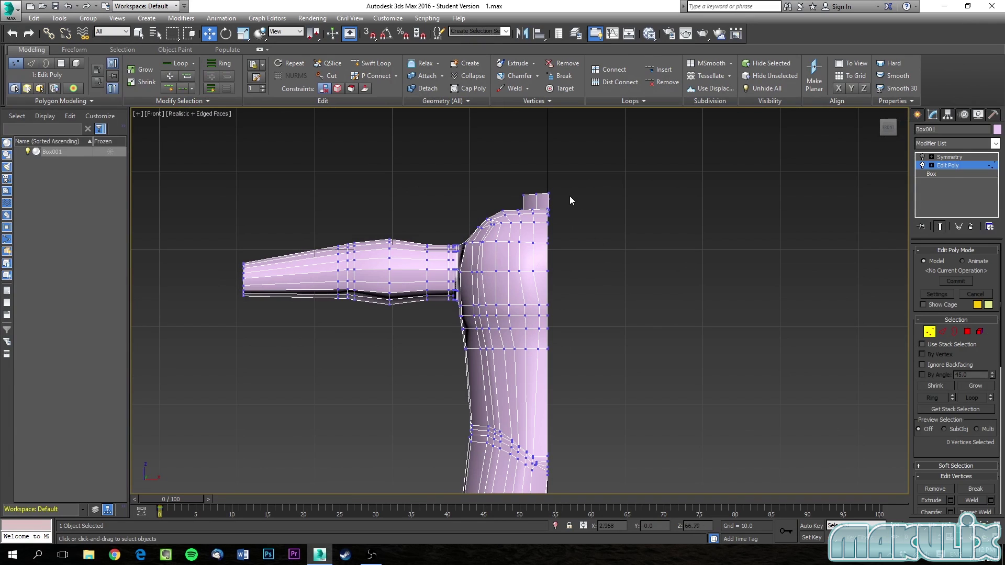
left_click_drag(564, 272, 546, 397)
double_click(608, 525)
type("0")
key("Return")
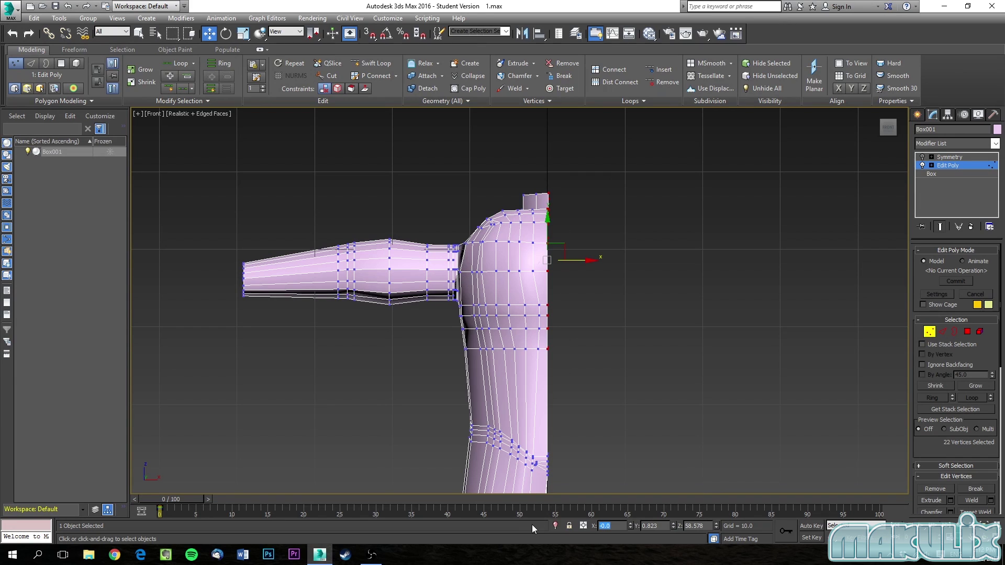
left_click(839, 87)
left_click(923, 157)
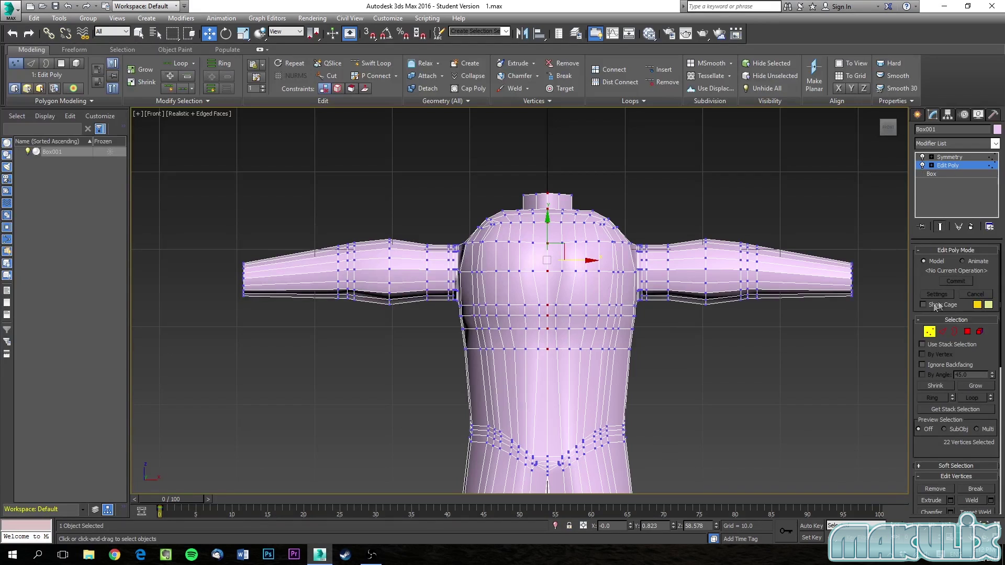
Check the mirrored body's centre seam at edge level from the neck down to the crotch.
left_click(942, 332)
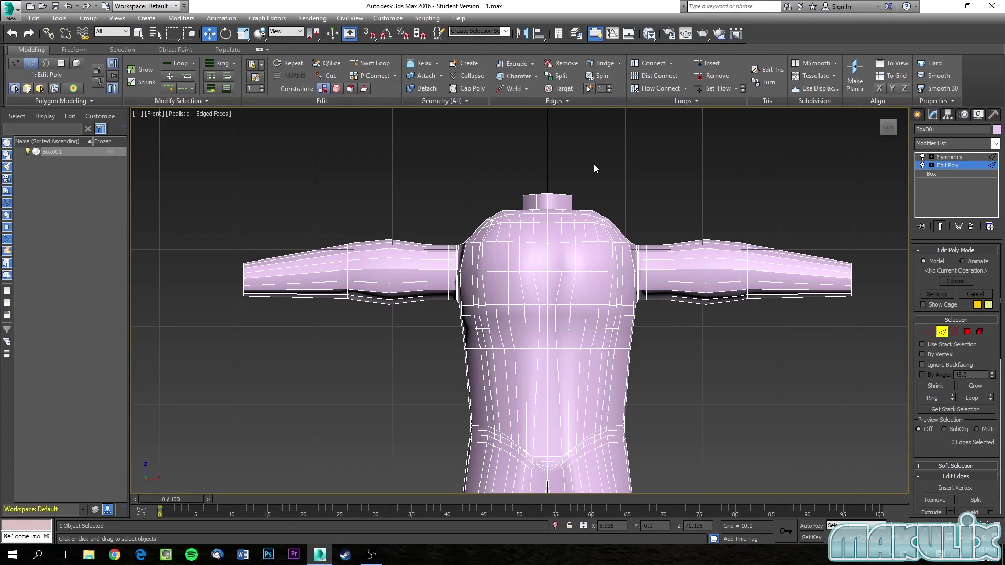
scroll(593, 168, "up", 8)
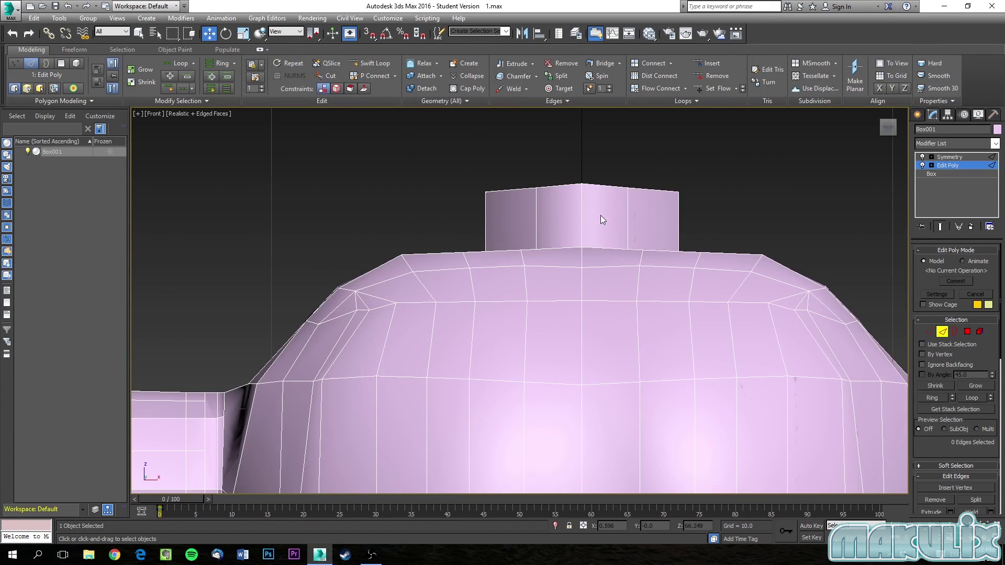
scroll(602, 219, "down", 8)
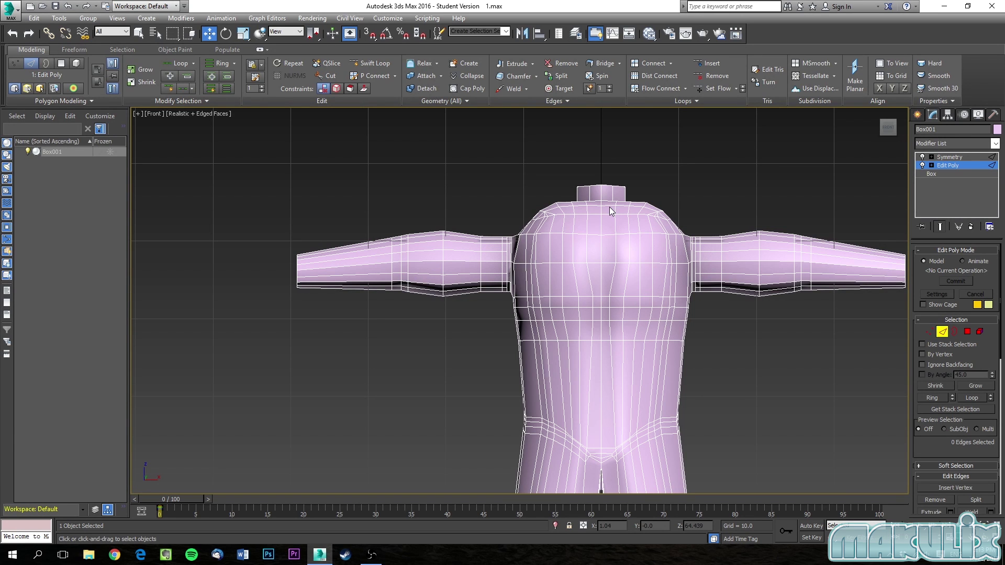
middle_click_drag(614, 349, 572, 263)
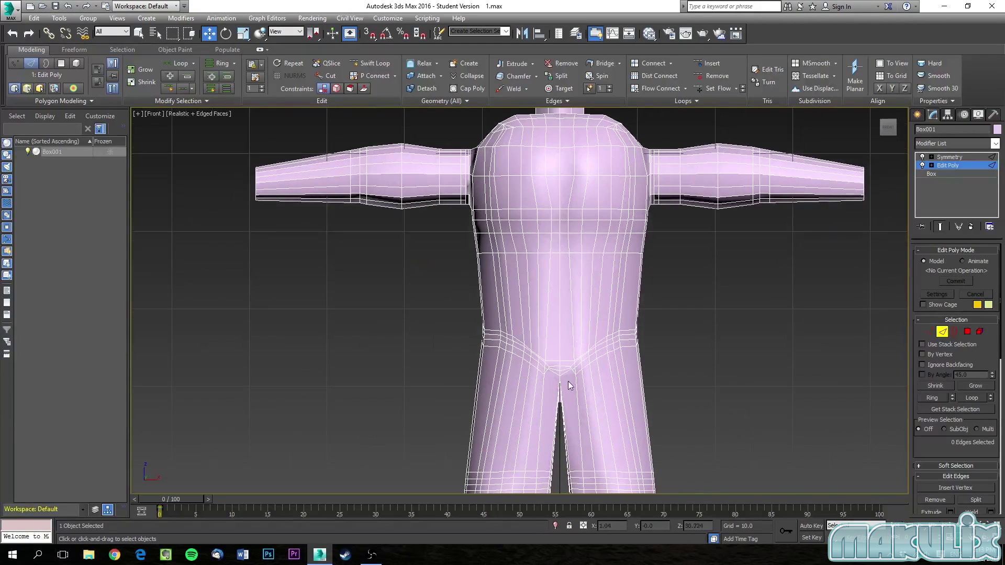
middle_click_drag(549, 204, 550, 297)
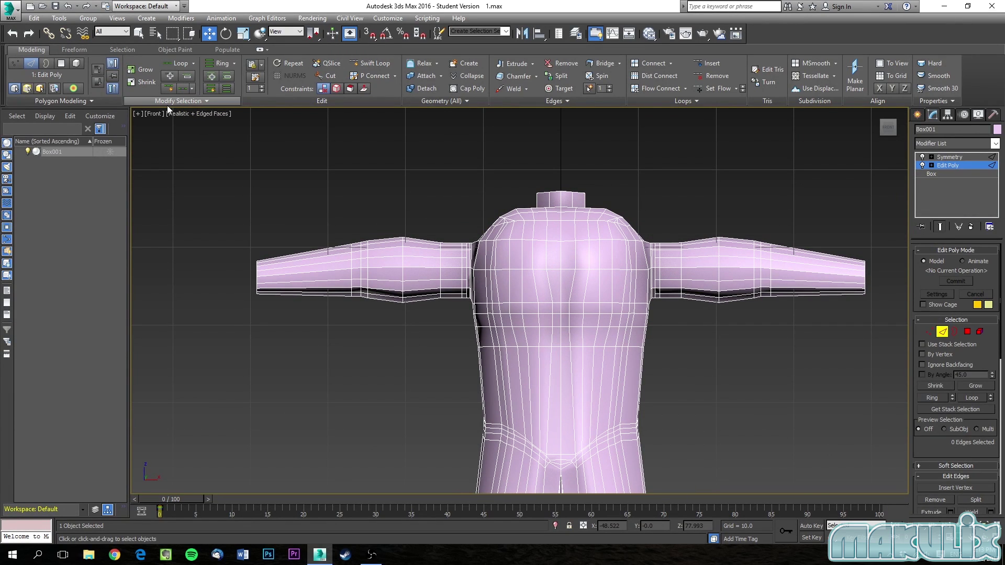
Select all polygons that have more than 4 sides using the numeric selection.
left_click(117, 49)
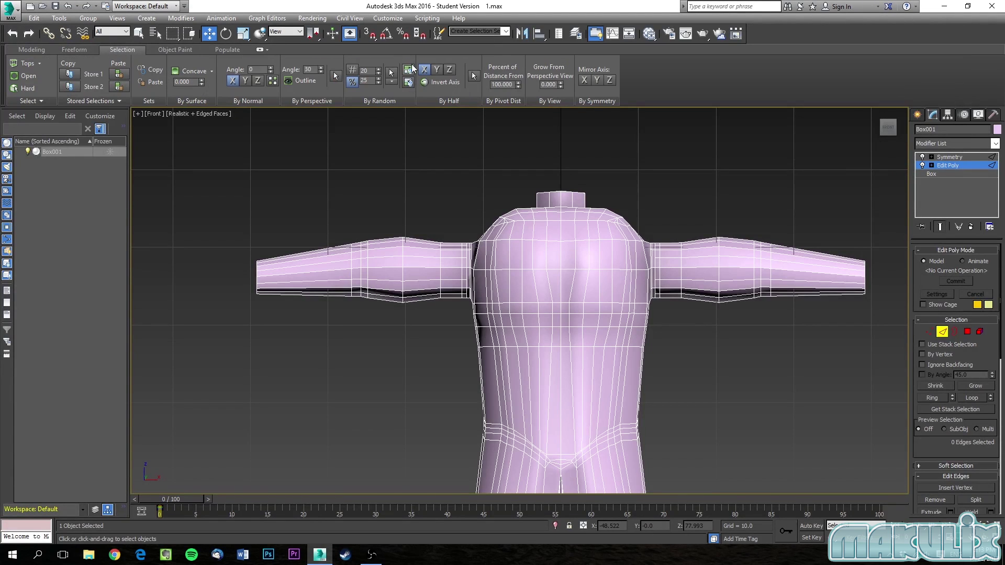
left_click(965, 333)
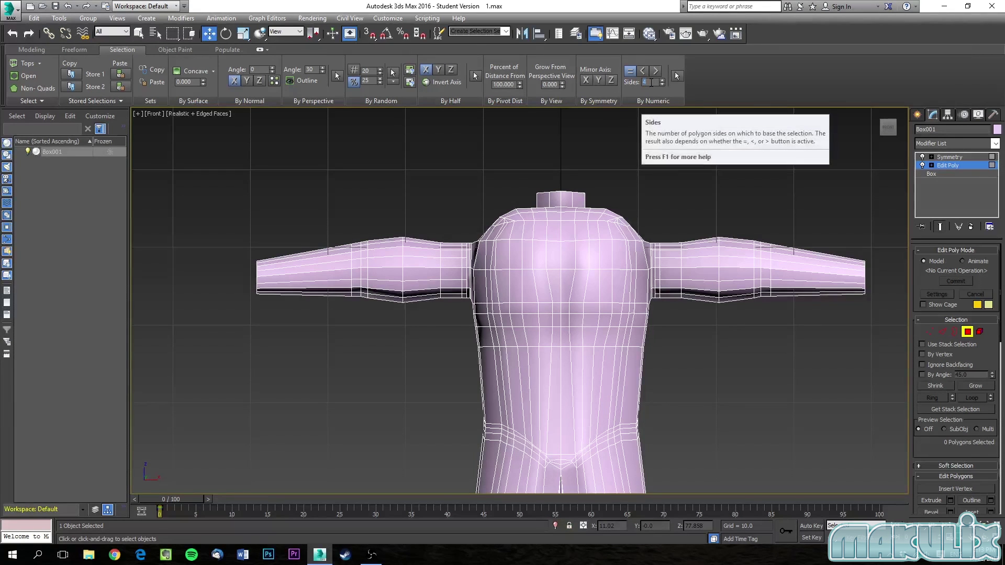
type("3")
key("Return")
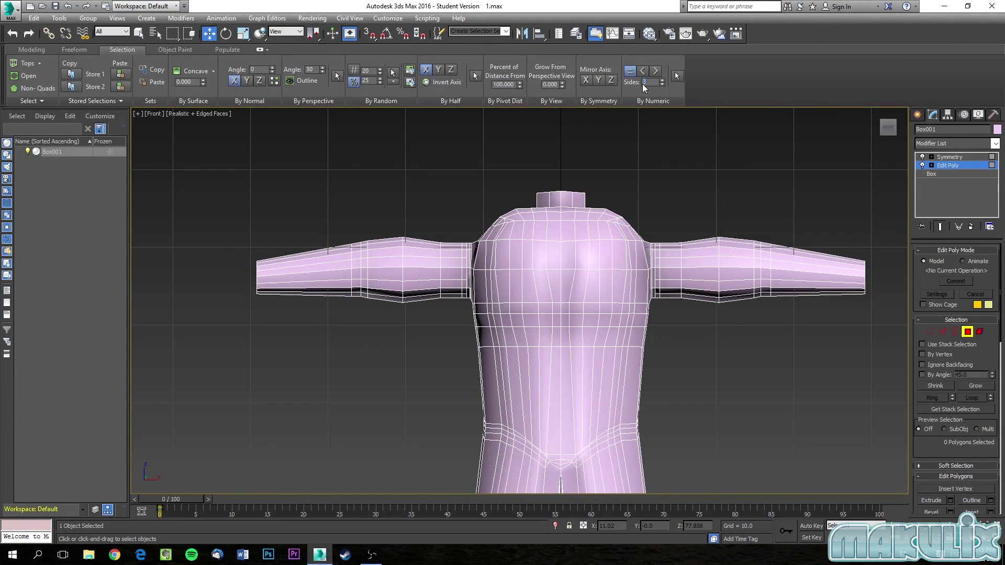
type("4")
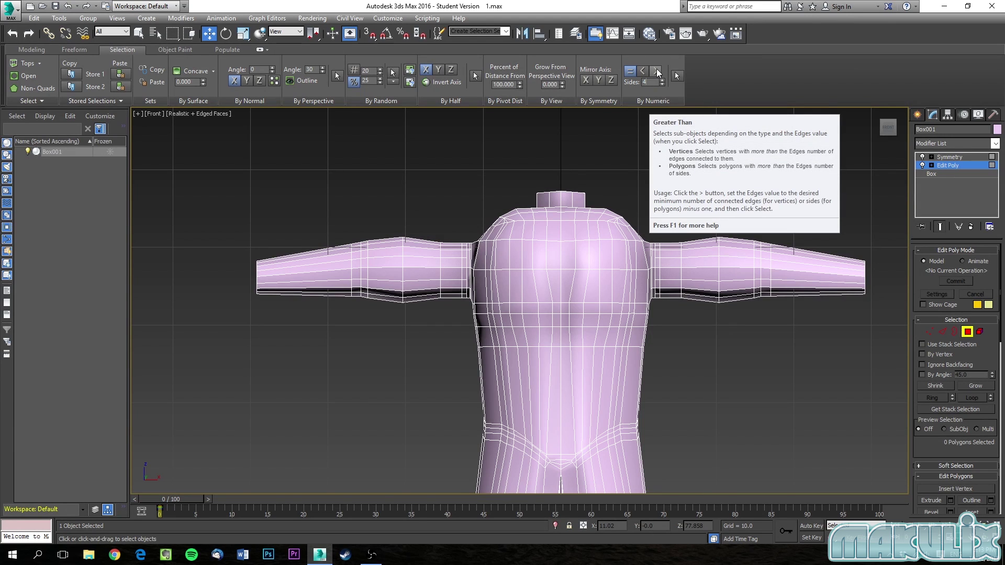
left_click(656, 72)
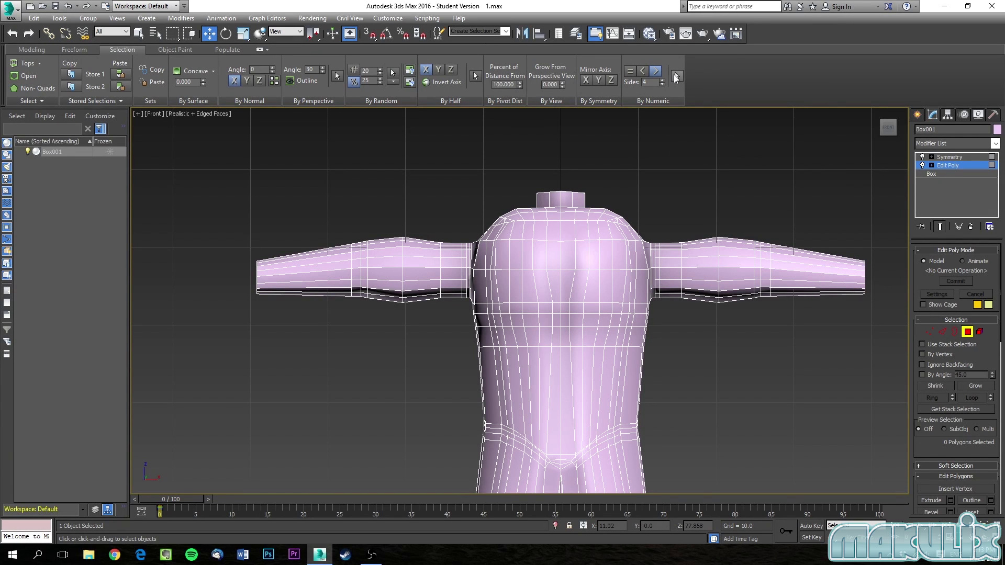
left_click(675, 77)
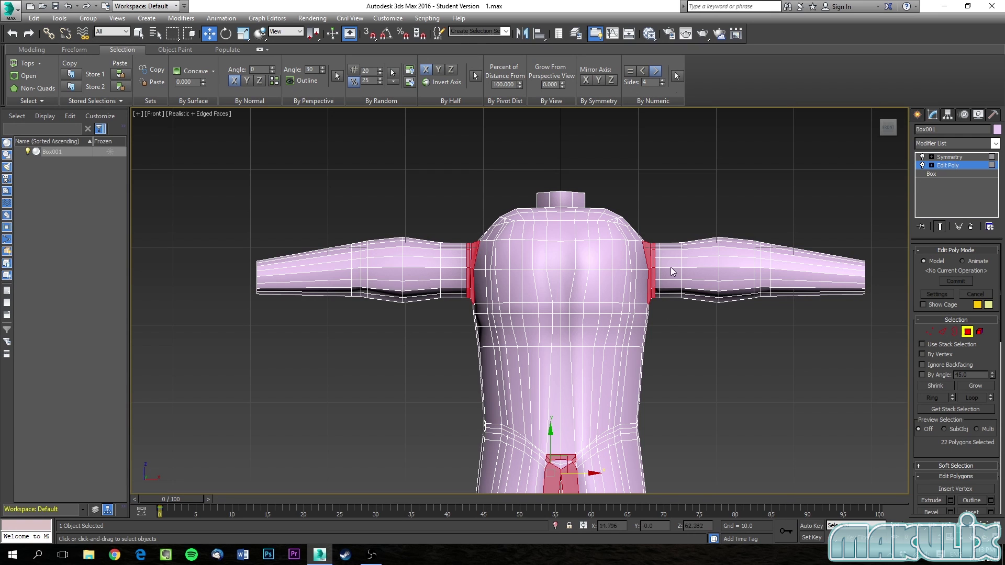
Examine the selected many-sided polygons at the leg ends, the crotch and the arm-to-shoulder joint.
middle_click_drag(563, 381, 541, 209)
middle_click_drag(544, 277, 539, 109)
scroll(591, 220, "down", 2)
middle_click_drag(579, 281, 572, 213, "alt")
scroll(573, 217, "up", 5)
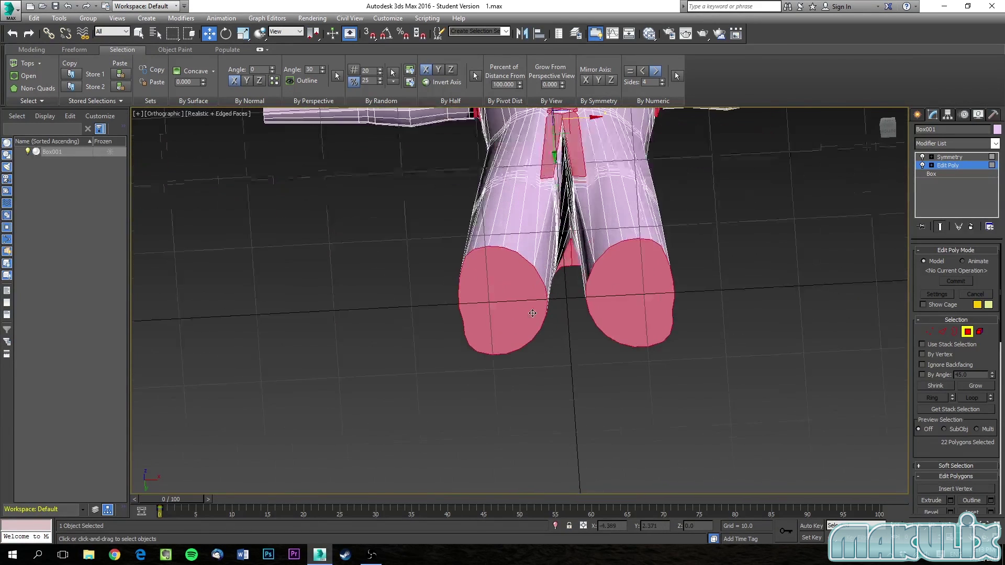
middle_click_drag(512, 252, 529, 330)
middle_click_drag(529, 331, 561, 395, "alt")
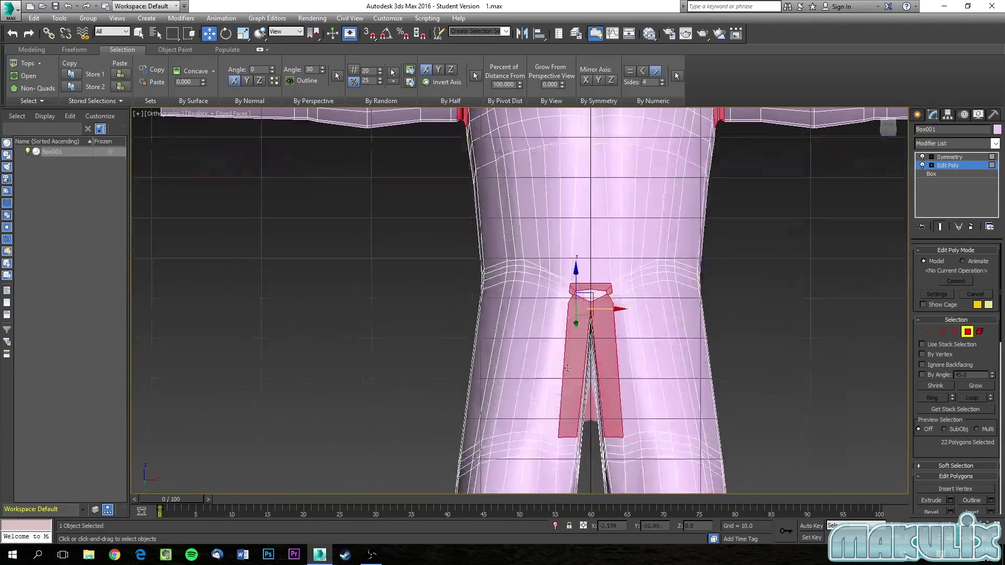
middle_click_drag(595, 331, 585, 344, "alt")
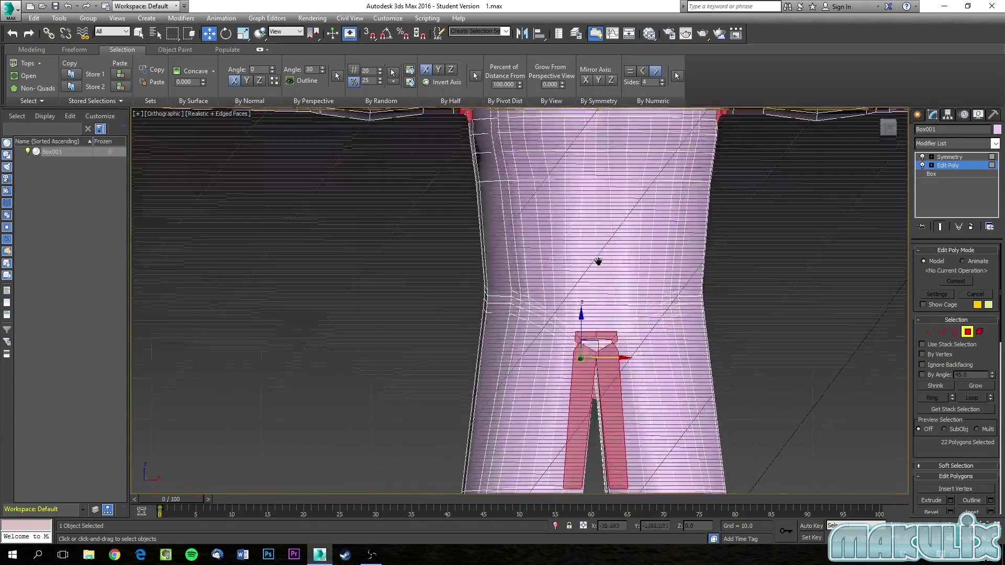
middle_click_drag(591, 255, 646, 459)
middle_click_drag(565, 325, 564, 303, "alt")
scroll(565, 303, "up", 3)
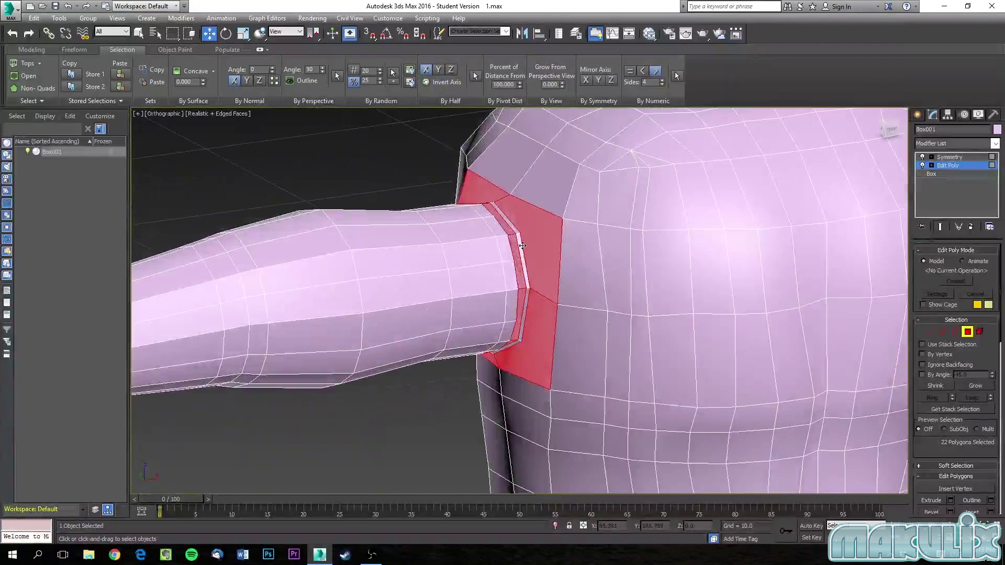
scroll(522, 245, "up", 3)
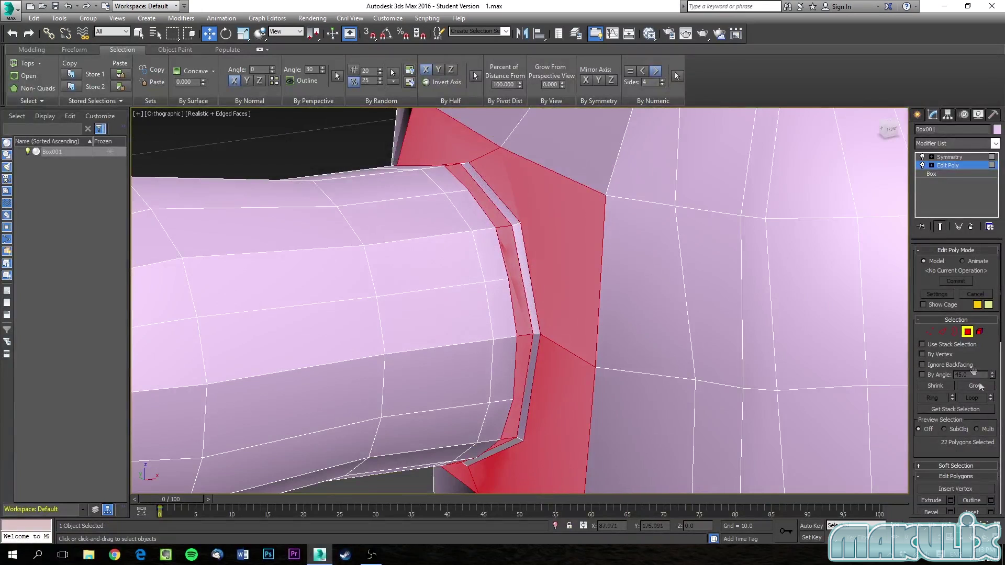
Create a new vertex with the Create tool, placing it over the existing corner vertex above the arm-to-shoulder joint.
left_click(931, 332)
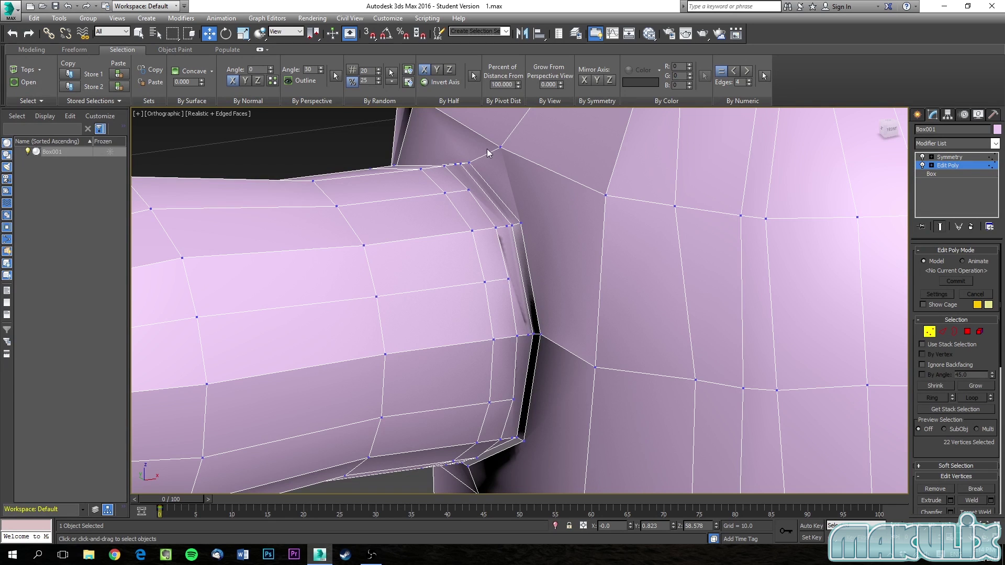
left_click(33, 49)
left_click(468, 64)
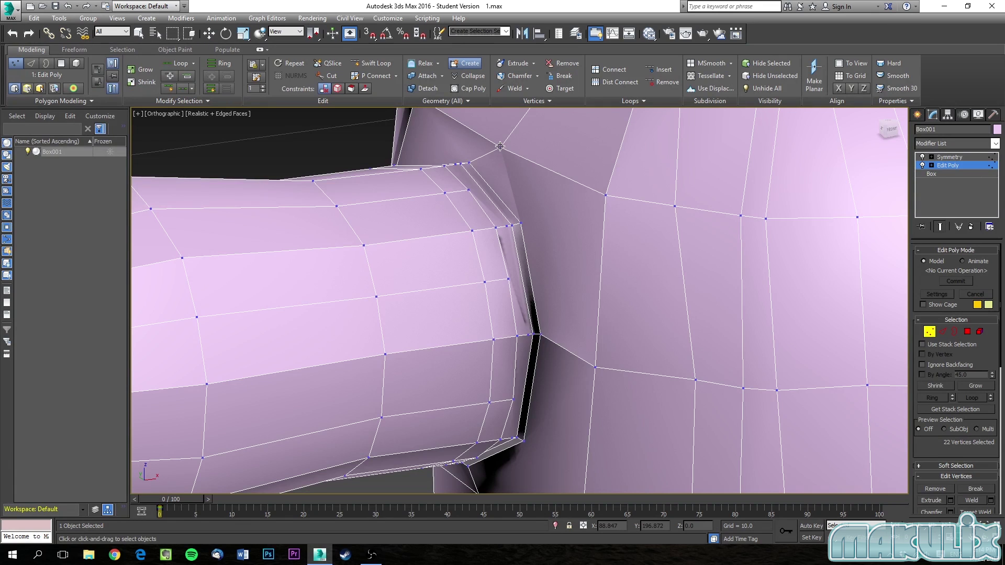
left_click(500, 146)
right_click(523, 209)
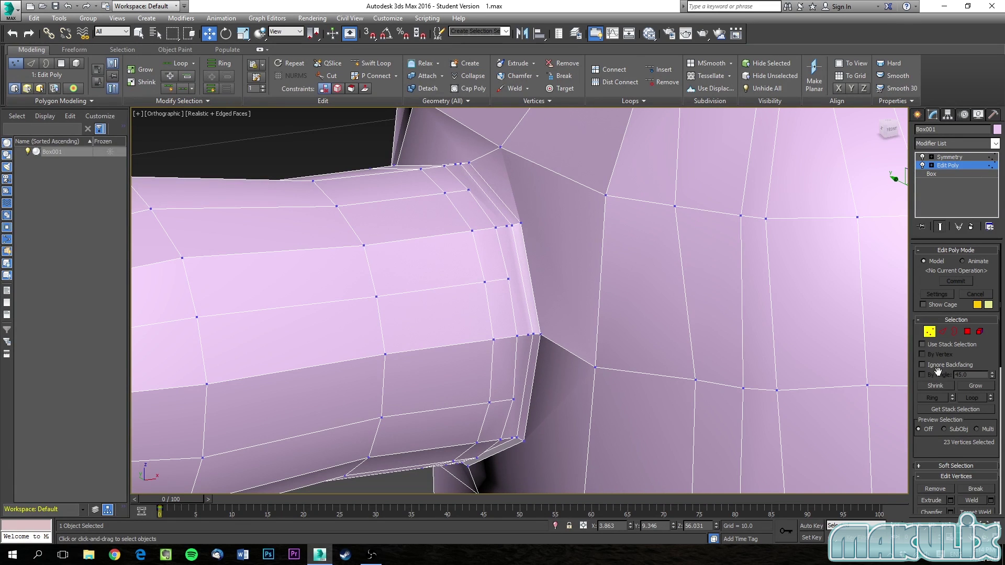
Undo the new vertex and create an edge joining the two corner vertices above the arm-to-shoulder joint.
key("ctrl+z")
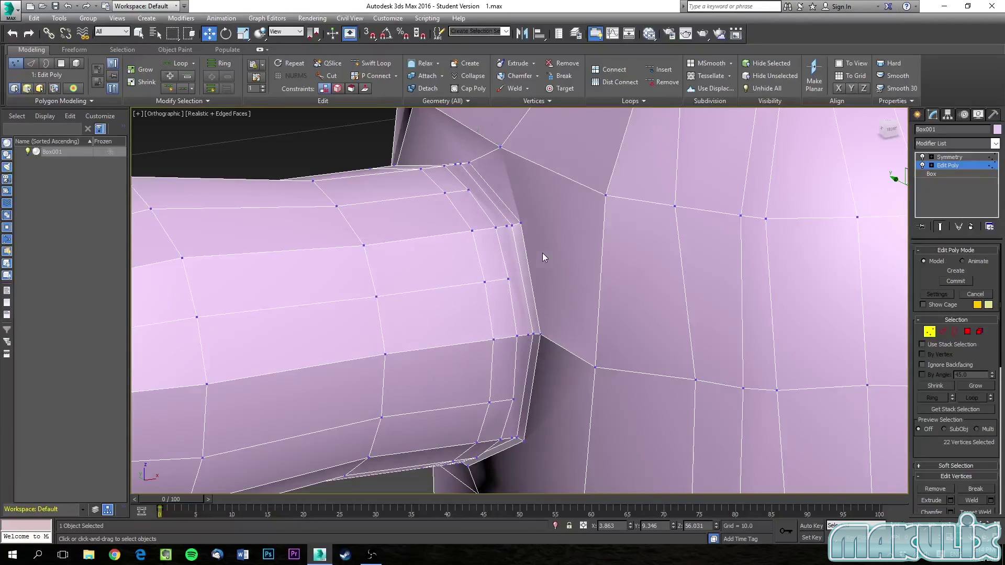
left_click(944, 332)
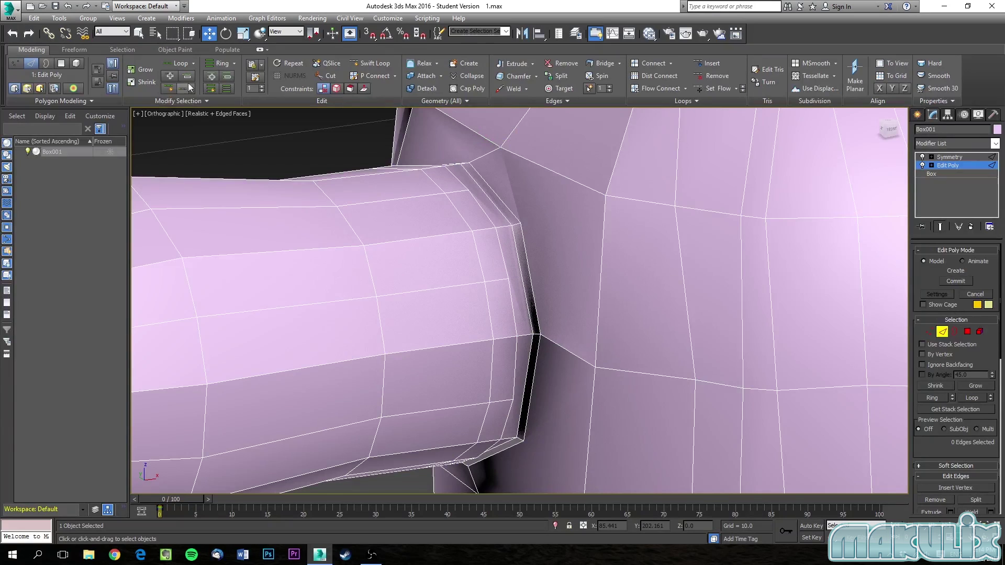
left_click(452, 64)
left_click(501, 147)
left_click(521, 224)
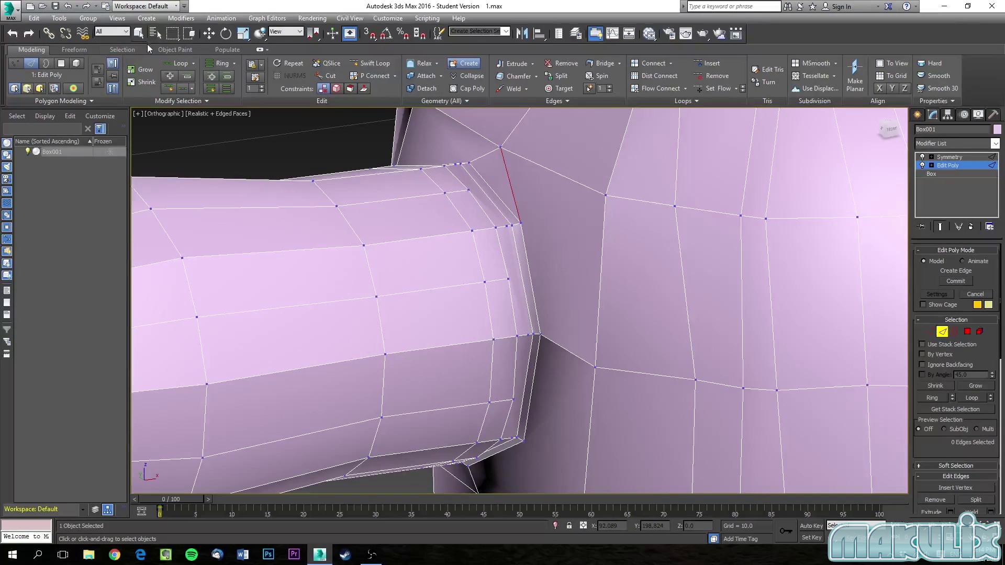
Examine the many-sided polygons around the arm-to-shoulder joint and the neck at polygon level.
left_click(132, 50)
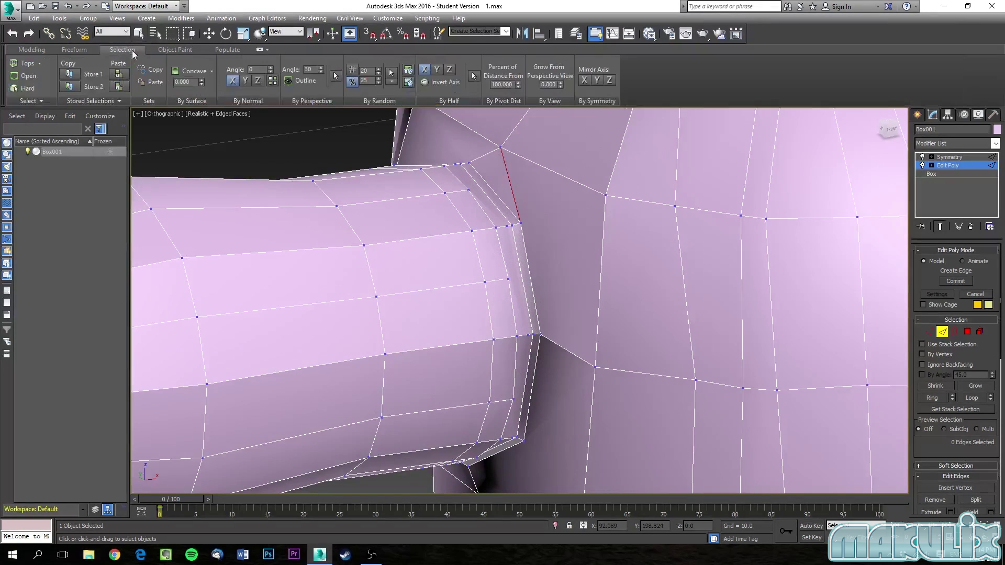
left_click(967, 332)
left_click(486, 185, "alt")
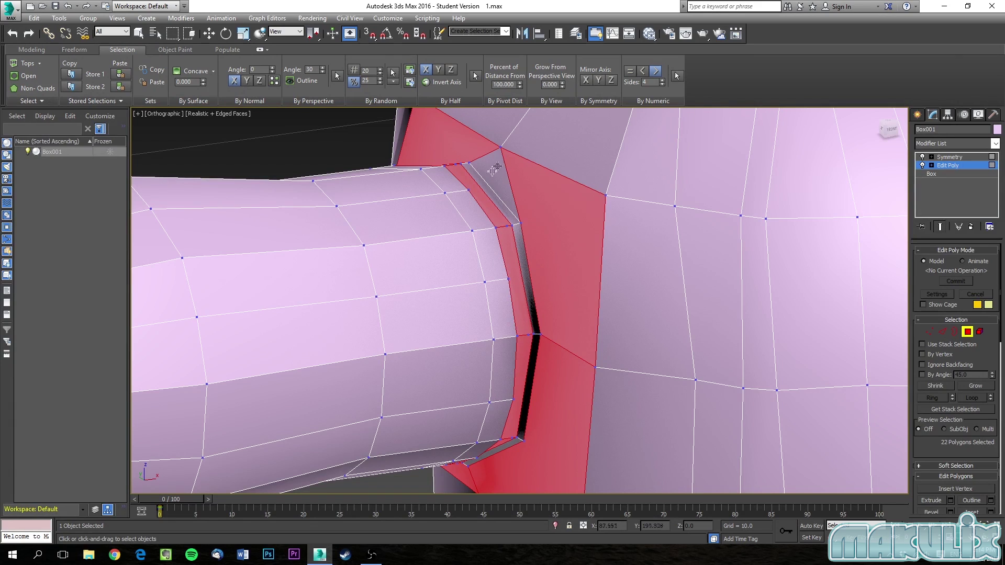
mouse_move(658, 357)
middle_mouse_down()
mouse_move(609, 252)
mouse_move(652, 375)
middle_mouse_up()
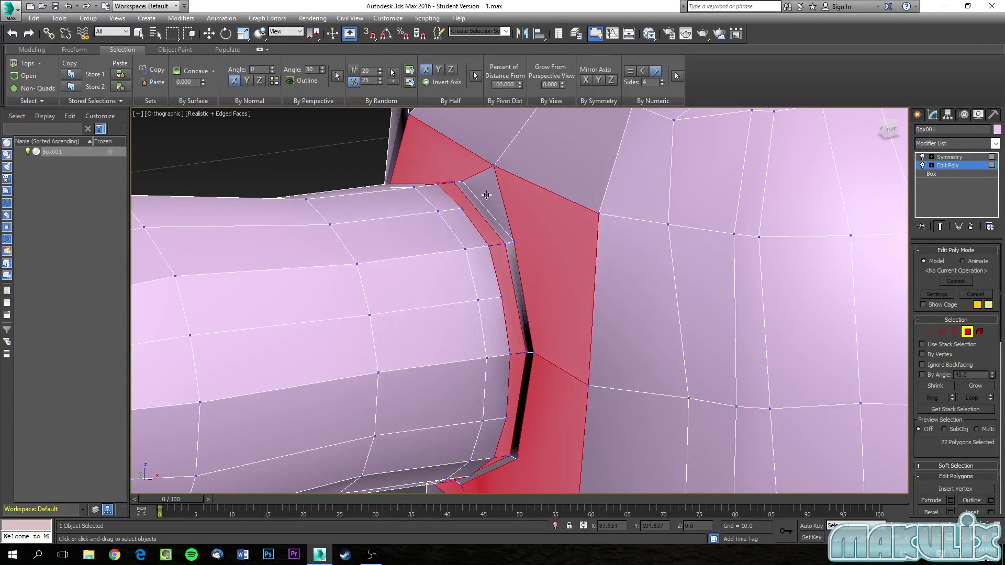
middle_click_drag(517, 258, 517, 283, "alt")
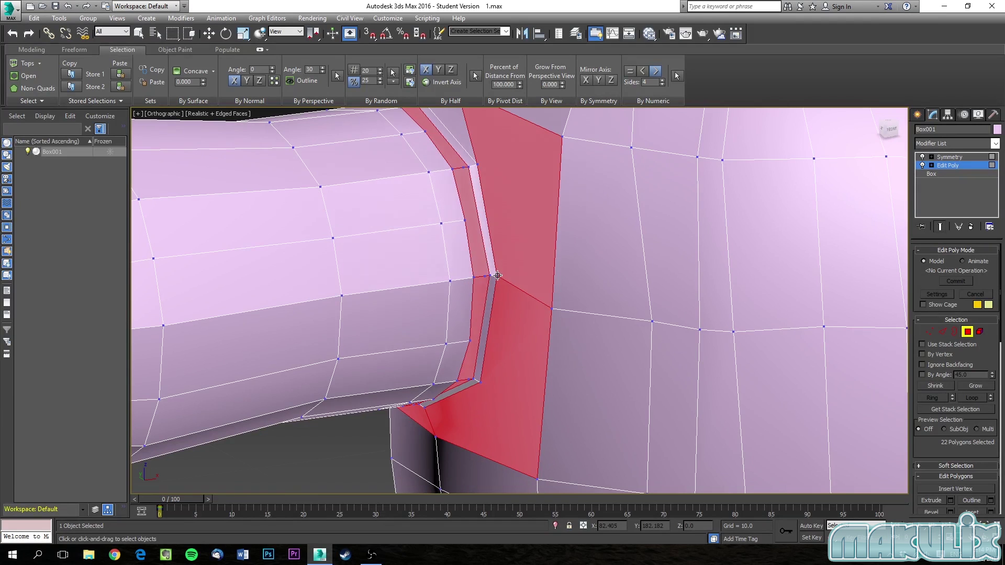
middle_click_drag(546, 270, 555, 297)
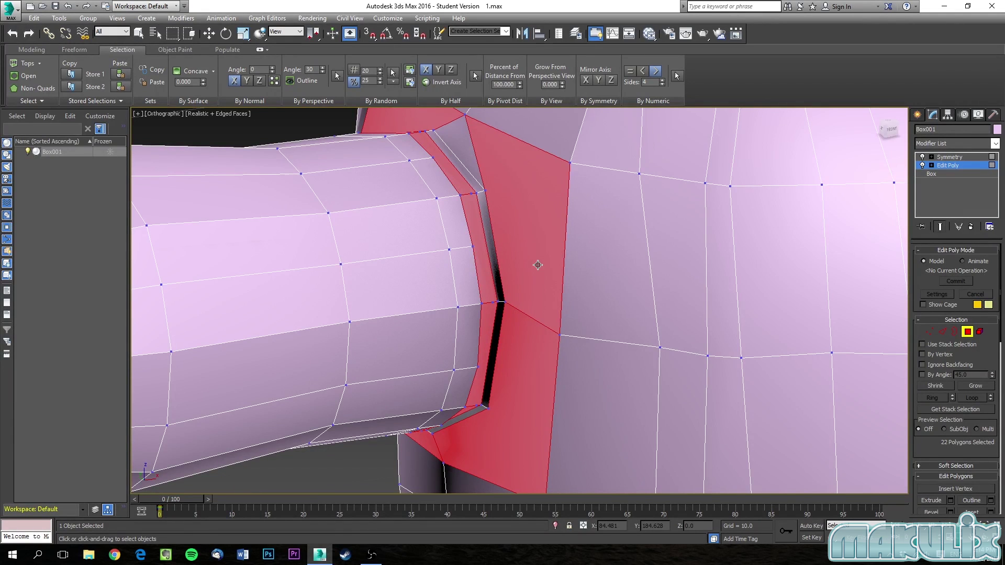
middle_click_drag(537, 265, 498, 249, "alt")
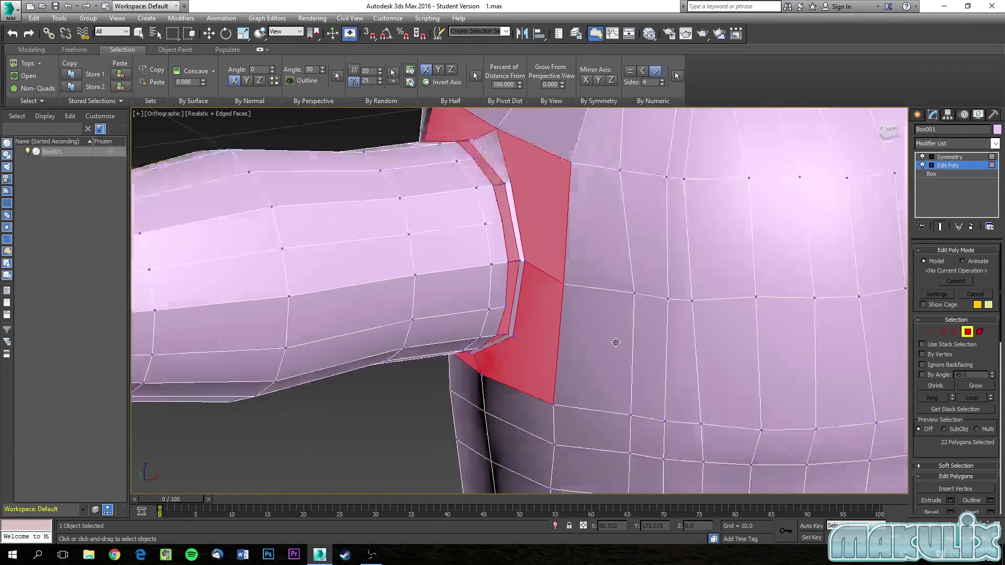
scroll(616, 342, "down", 4)
middle_click_drag(626, 343, 584, 341, "alt")
middle_click_drag(824, 365, 791, 403, "alt")
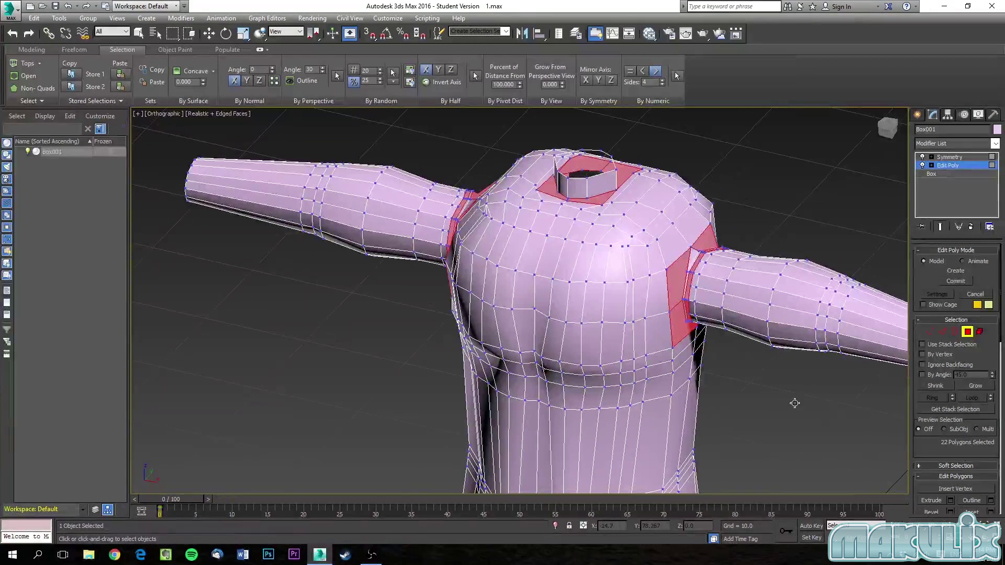
Clear the body's polygon selection and switch from mesh editing to creating standard primitives.
key("w")
left_click(806, 416)
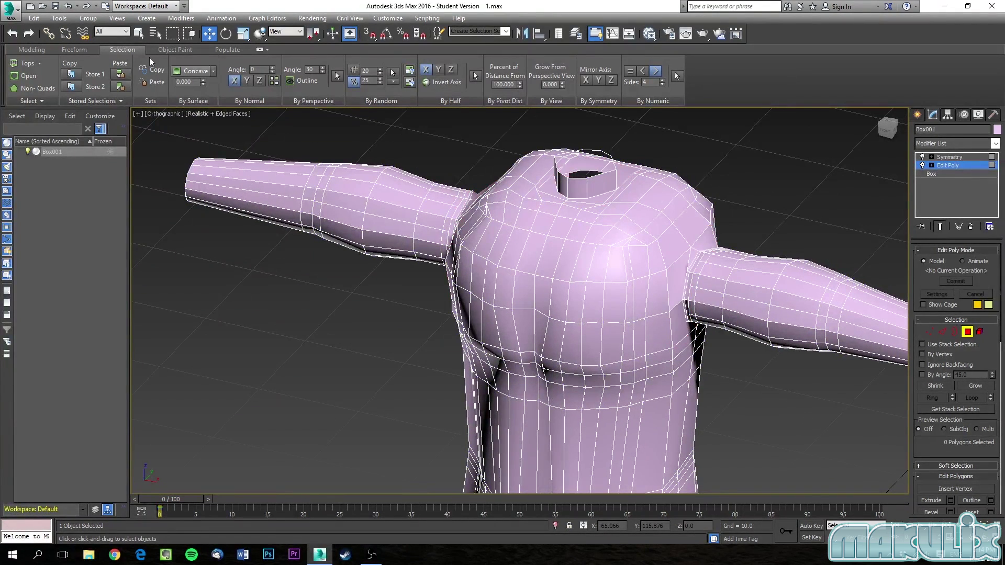
left_click(34, 48)
middle_click_drag(319, 246, 443, 132, "alt")
scroll(623, 324, "down", 5)
scroll(624, 324, "down", 3)
scroll(515, 220, "up", 5)
middle_click_drag(553, 370, 551, 472)
left_click(917, 115)
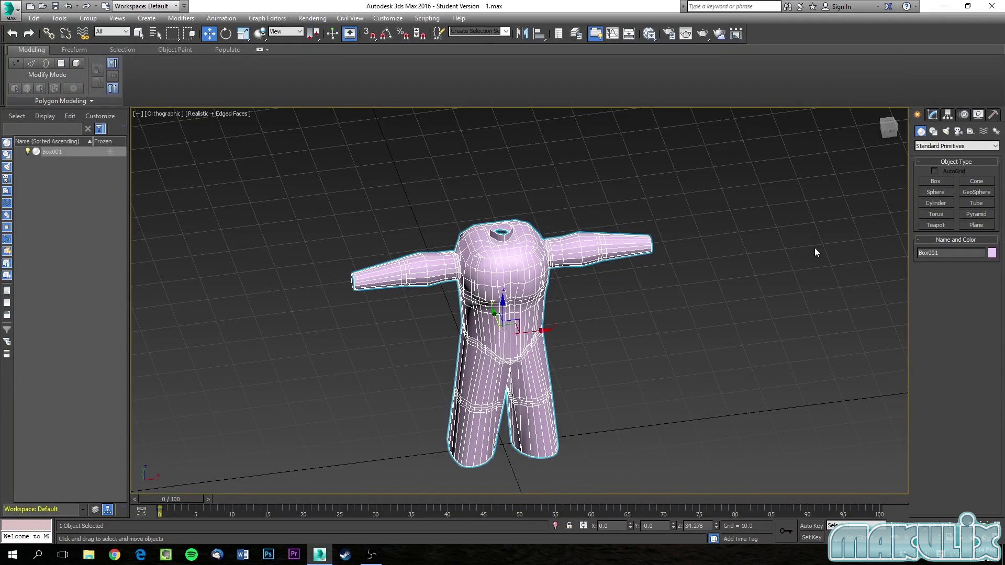
left_click(933, 192)
left_click_drag(641, 408, 701, 409)
key("ctrl+z")
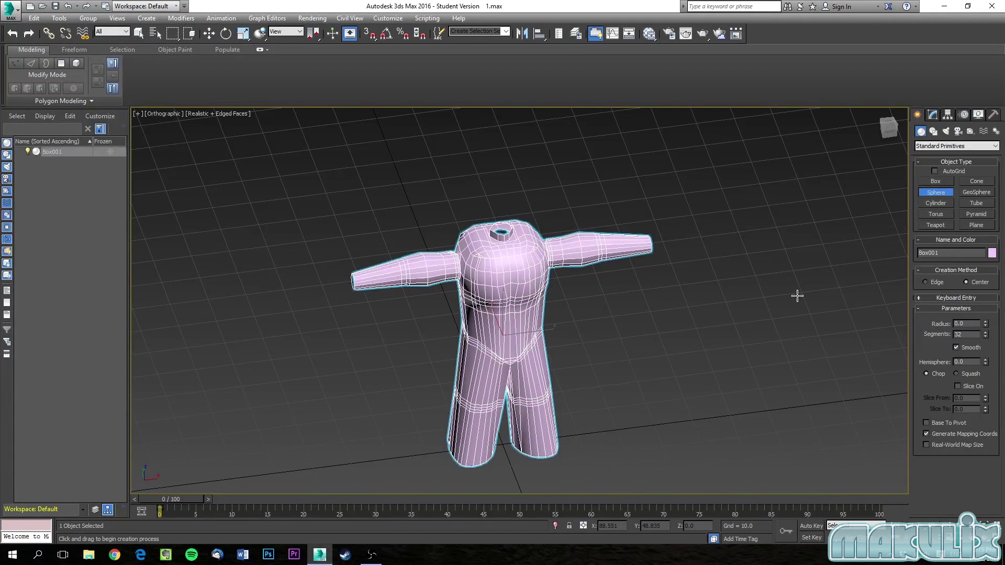
Create a box on the ground beside the legs, about 20 long, 14 wide and 12 high.
left_click(935, 182)
middle_click_drag(708, 376, 668, 298)
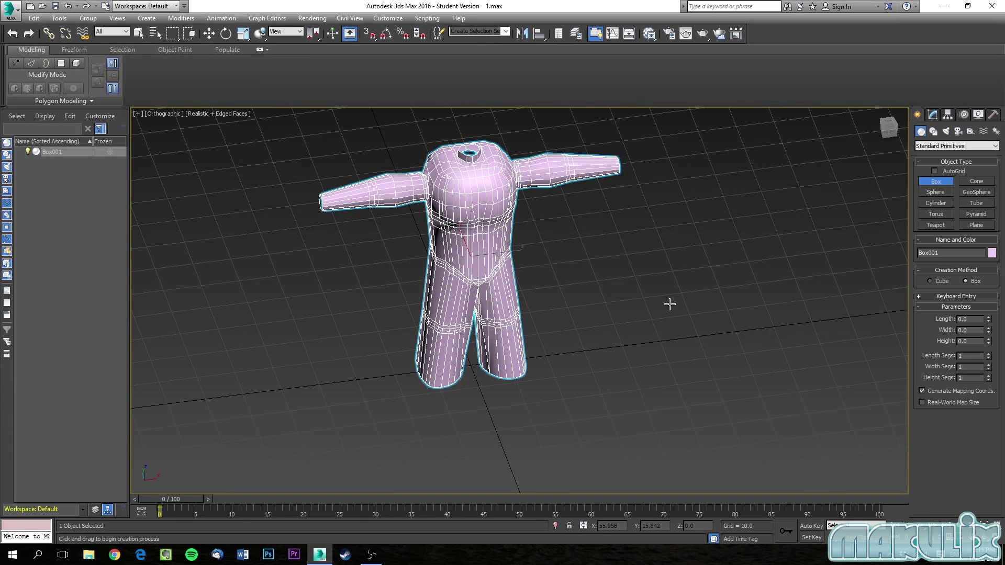
middle_click_drag(670, 309, 574, 313)
left_click_drag(570, 343, 639, 375)
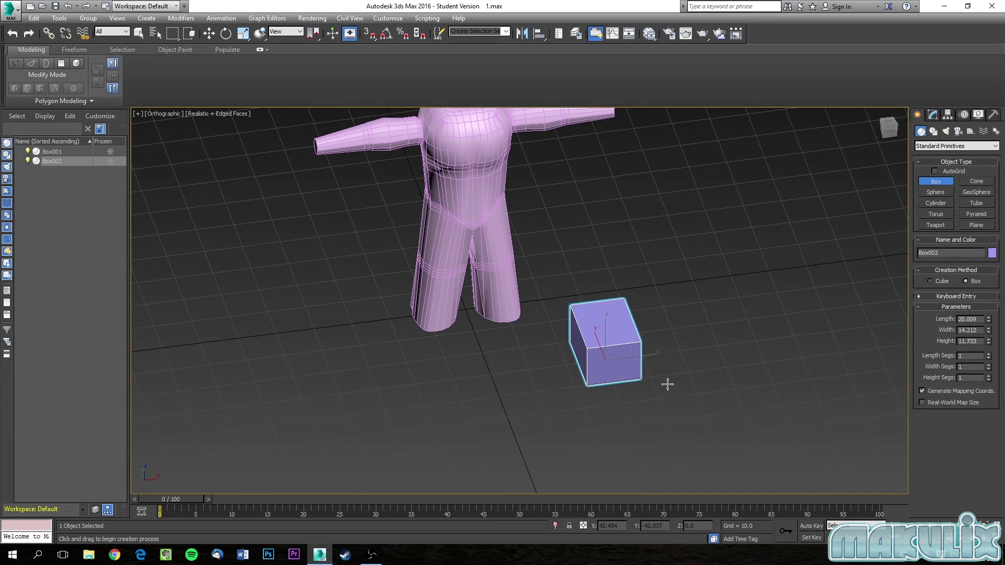
middle_click_drag(667, 385, 655, 330)
left_click(654, 330)
right_click(649, 330)
left_click(648, 330)
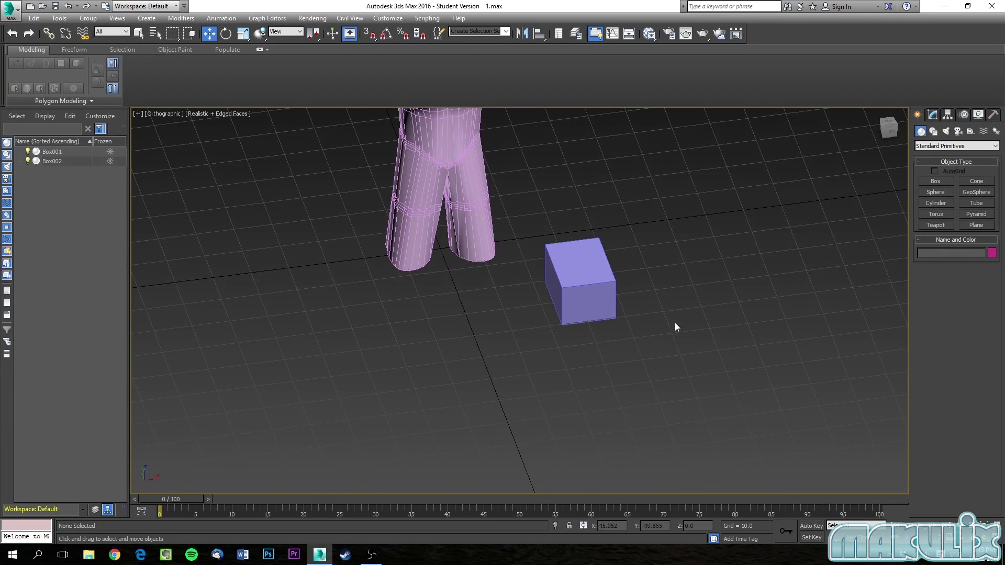
Set the new box's X, Y and Z position to 0 in the front view.
left_click(607, 296)
key("f")
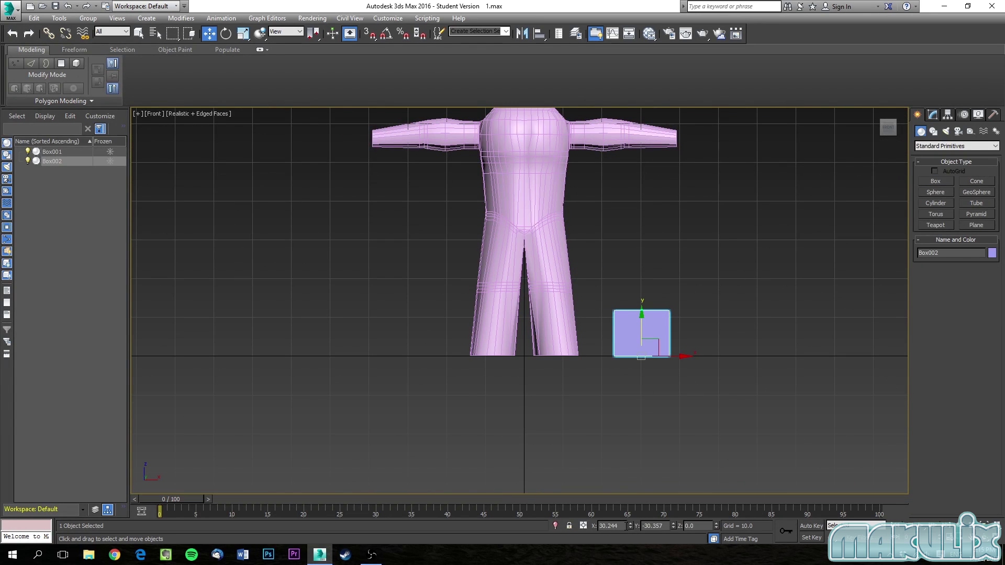
type("0")
key("Tab")
type("0")
key("Tab")
type("0")
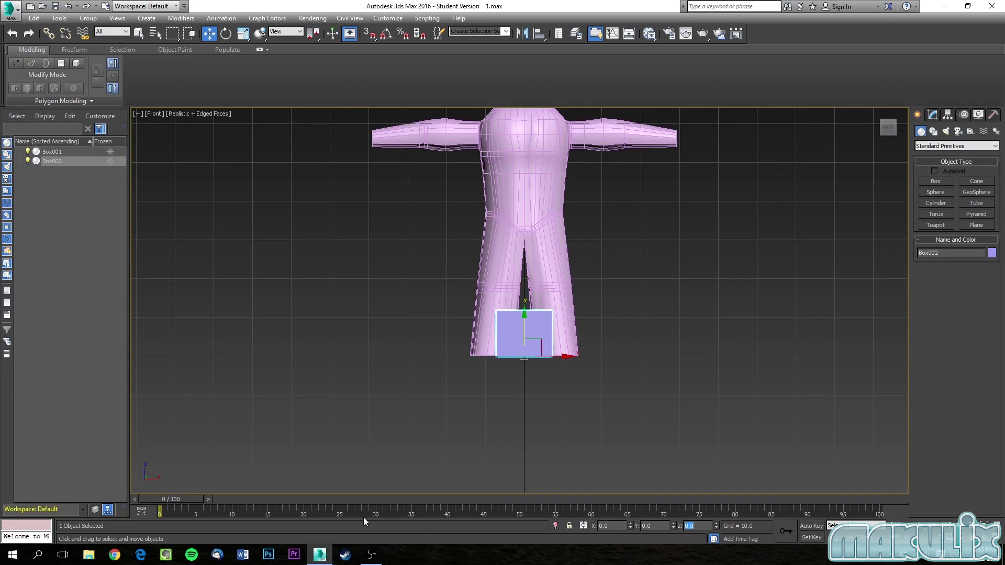
Raise the box to about Z 67 so it sits above the neck, and shift it slightly in depth to about Y 0.5.
middle_click_drag(503, 317, 496, 449)
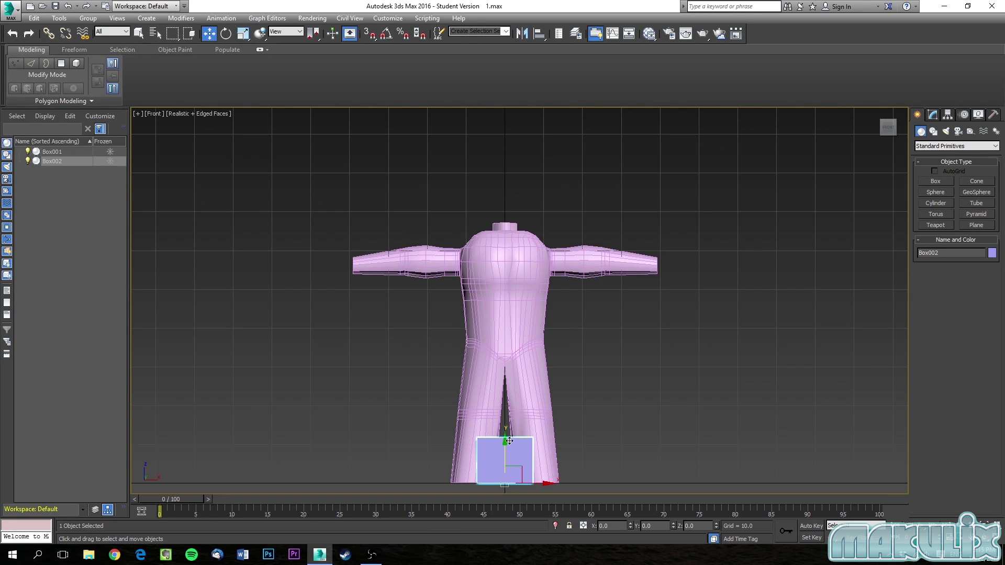
left_click_drag(509, 441, 477, 178)
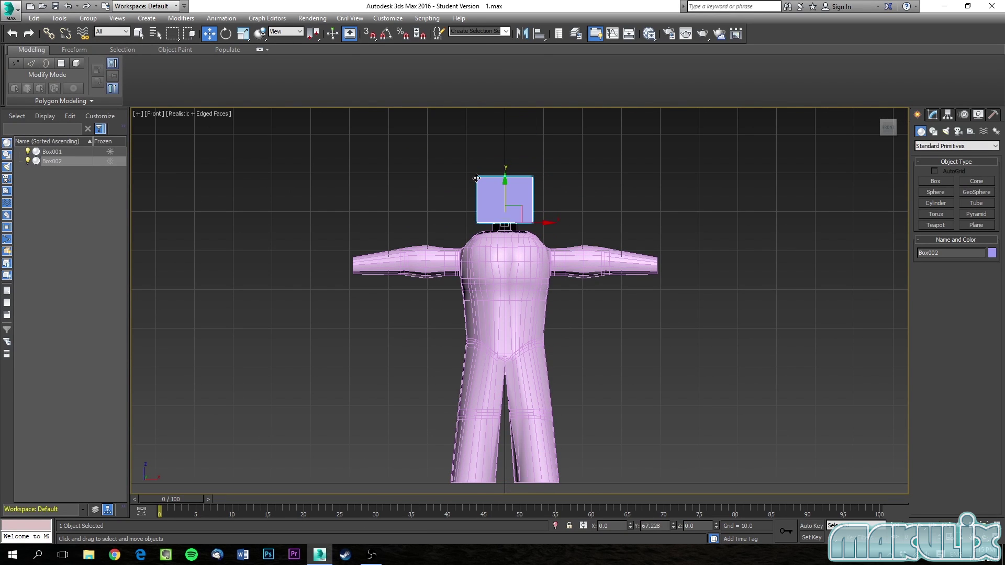
middle_click_drag(476, 178, 567, 193, "alt")
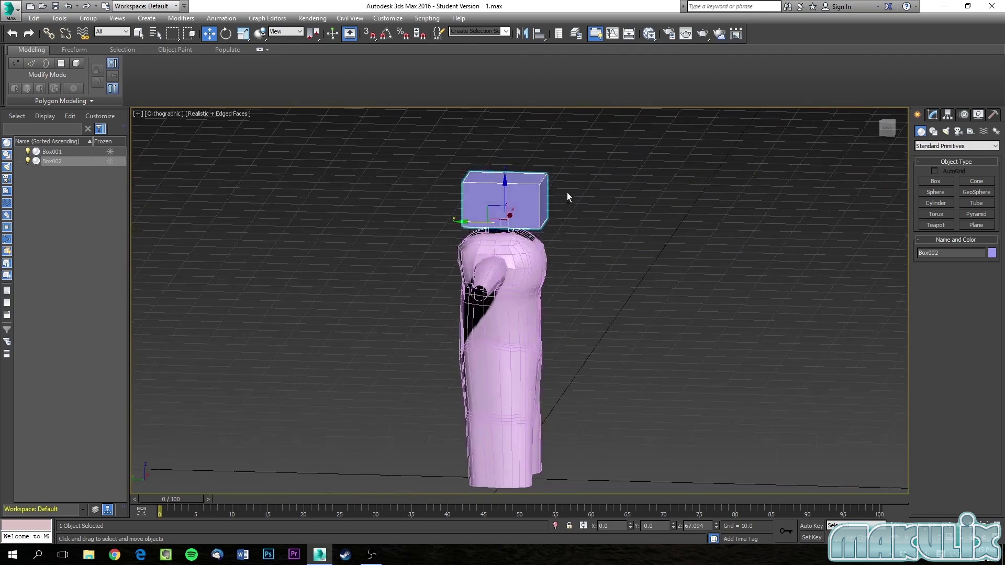
left_click_drag(469, 222, 466, 222)
left_click(705, 270)
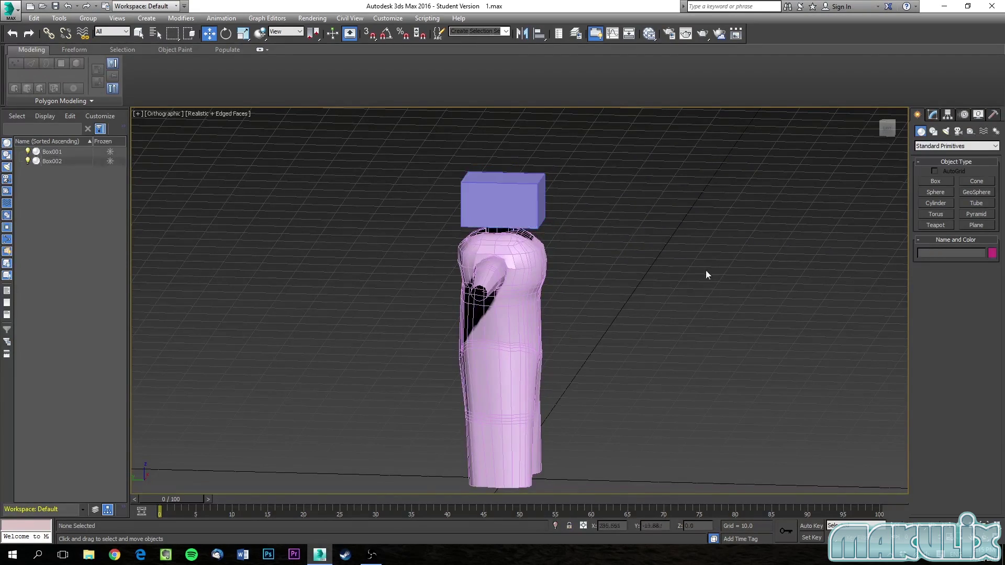
Apply an Edit Poly modifier to the head box.
middle_click_drag(706, 270, 580, 272, "alt")
scroll(585, 264, "down", 6)
key("f")
middle_click_drag(486, 233, 499, 476)
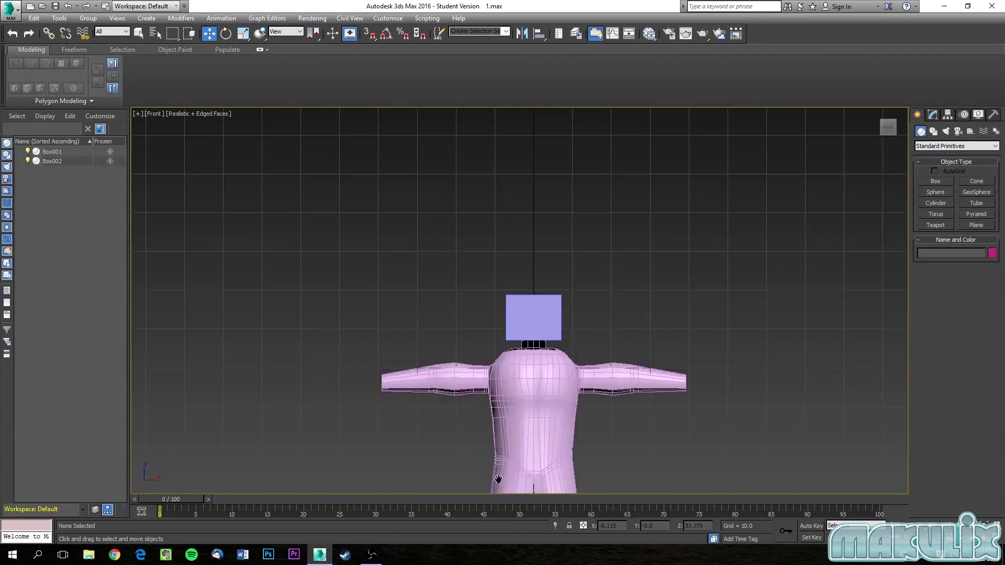
middle_click_drag(545, 318, 431, 213, "alt")
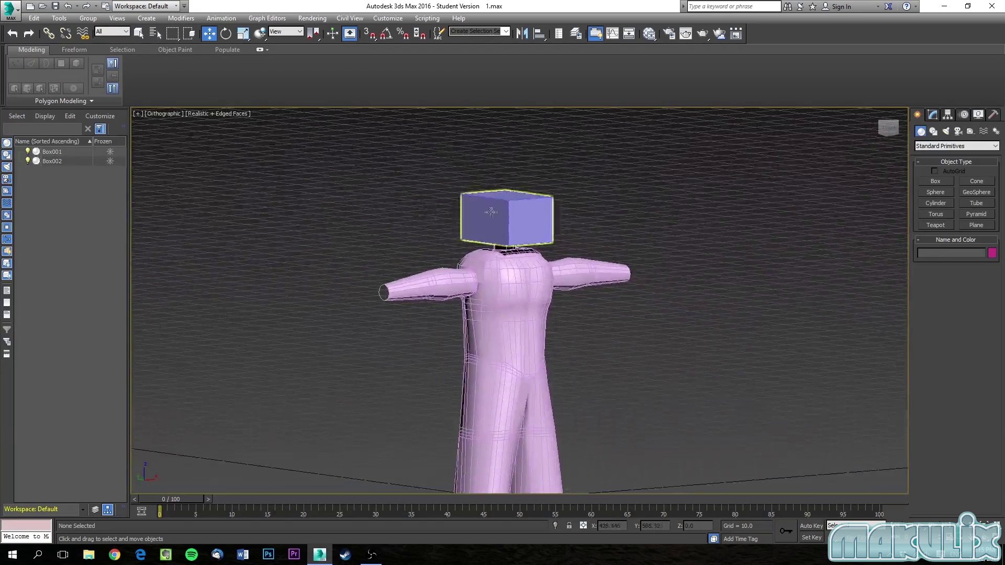
left_click(490, 211)
key("z")
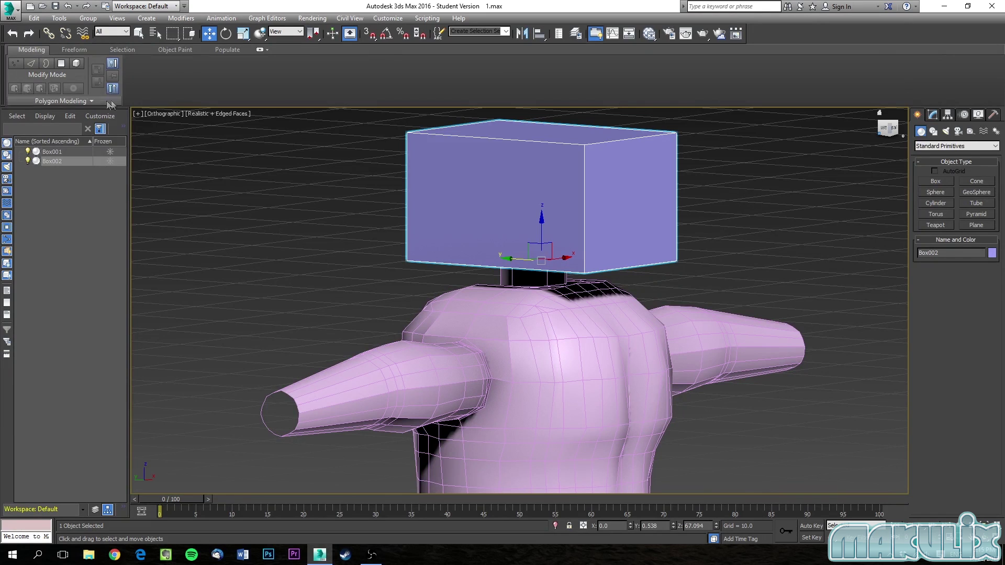
left_click(91, 100)
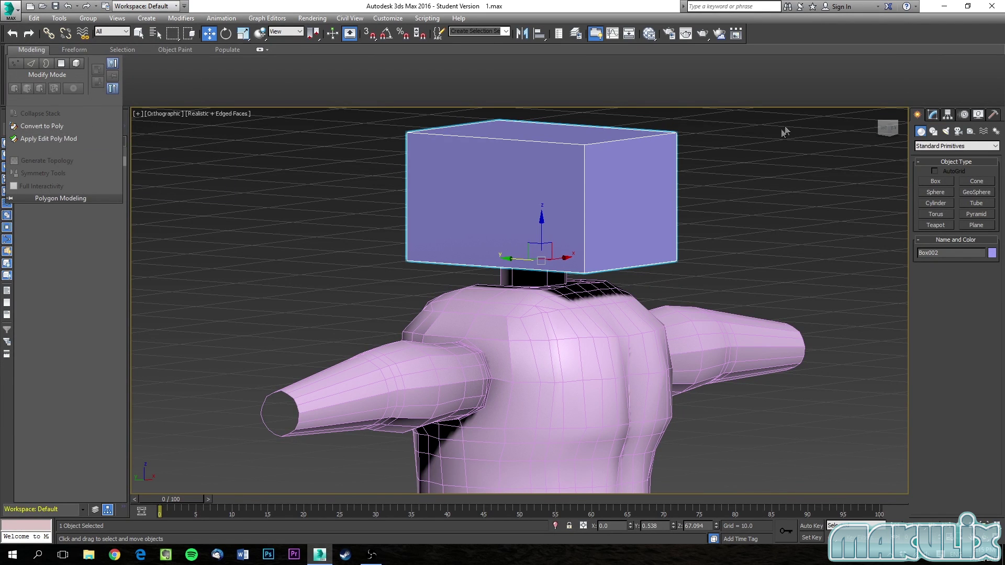
left_click(933, 115)
left_click(941, 143)
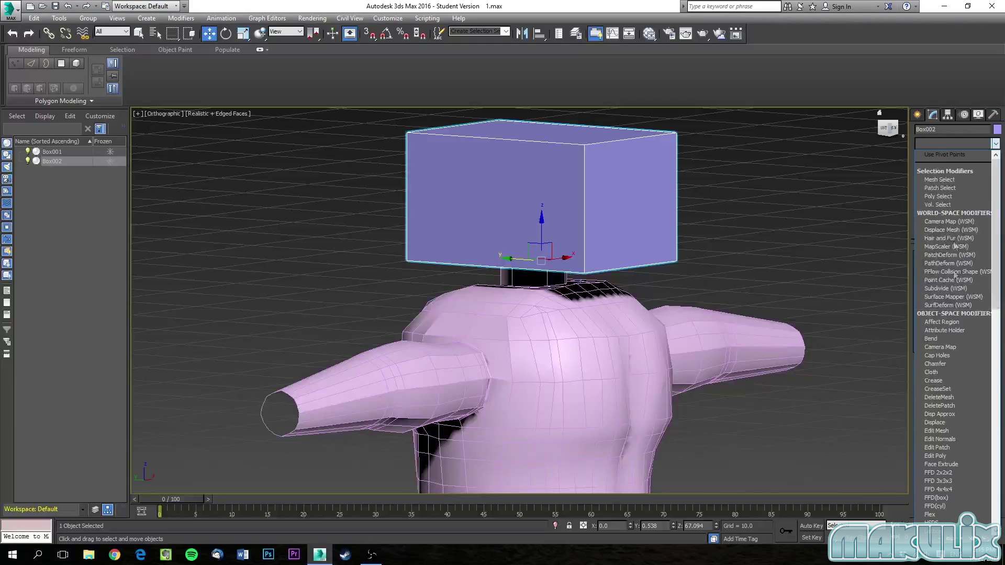
scroll(953, 315, "down", 5)
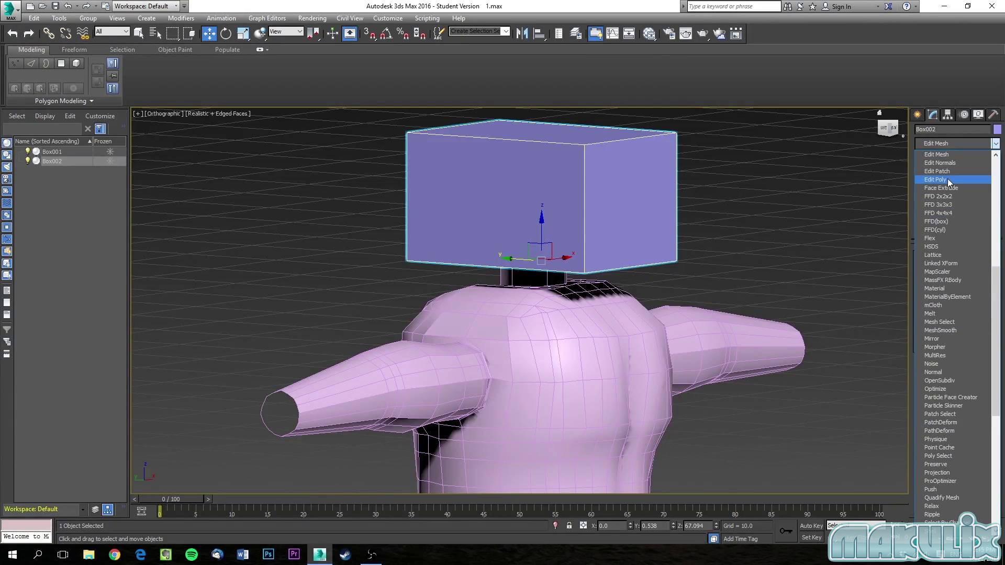
left_click(947, 179)
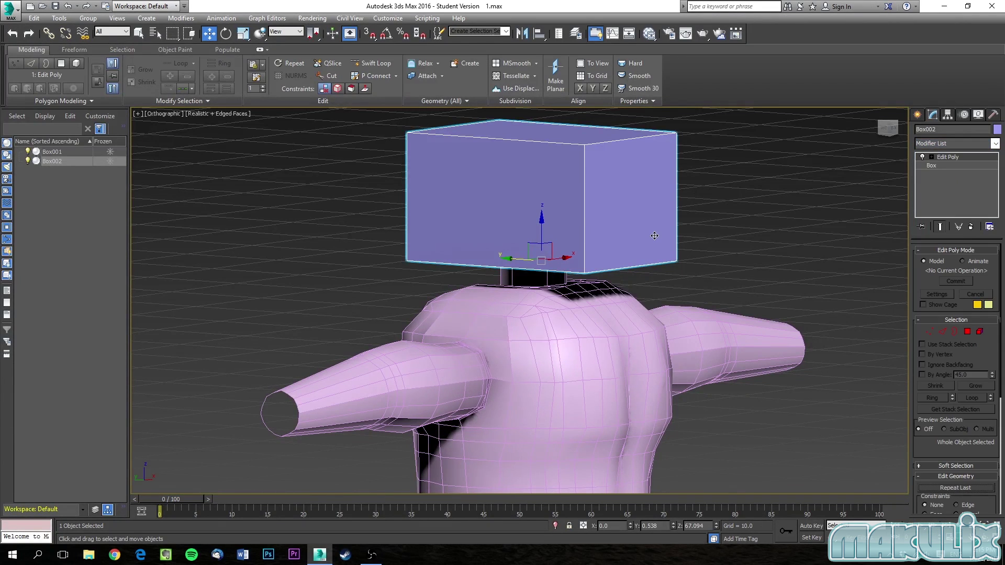
Move the head box's front vertices inward to about Y -6.8 in the left view.
key("l")
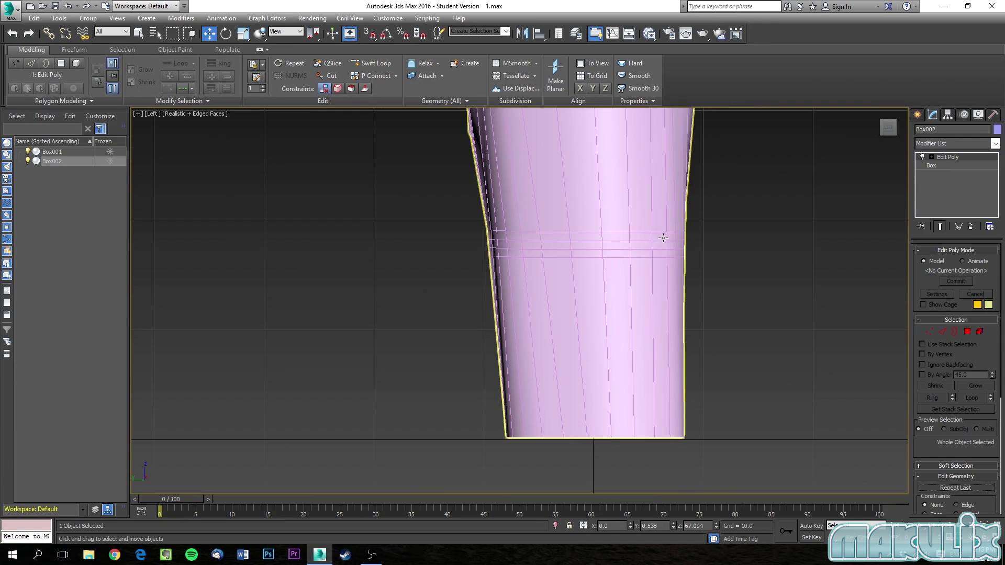
scroll(653, 233, "down", 5)
scroll(645, 346, "up", 4)
key("z")
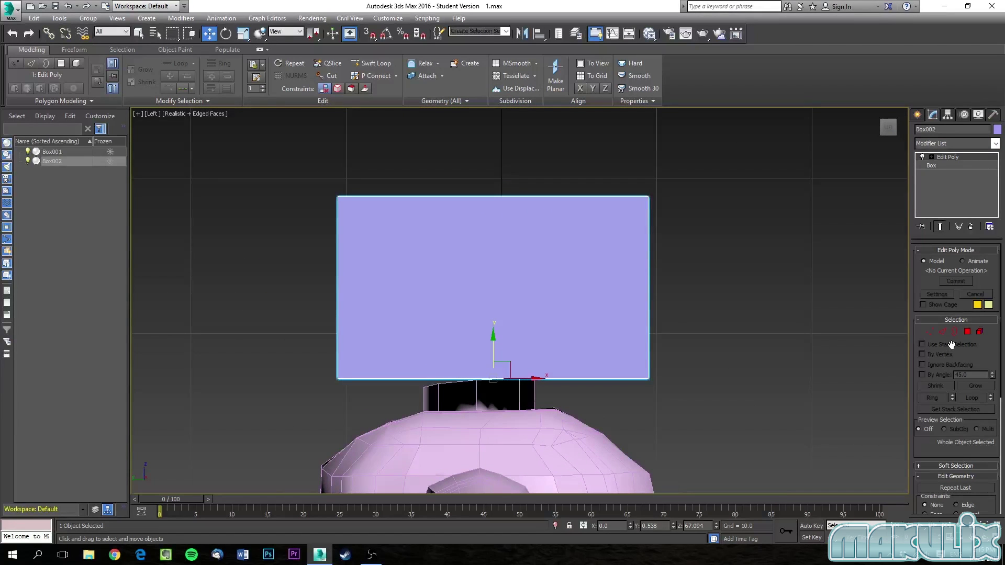
left_click(933, 333)
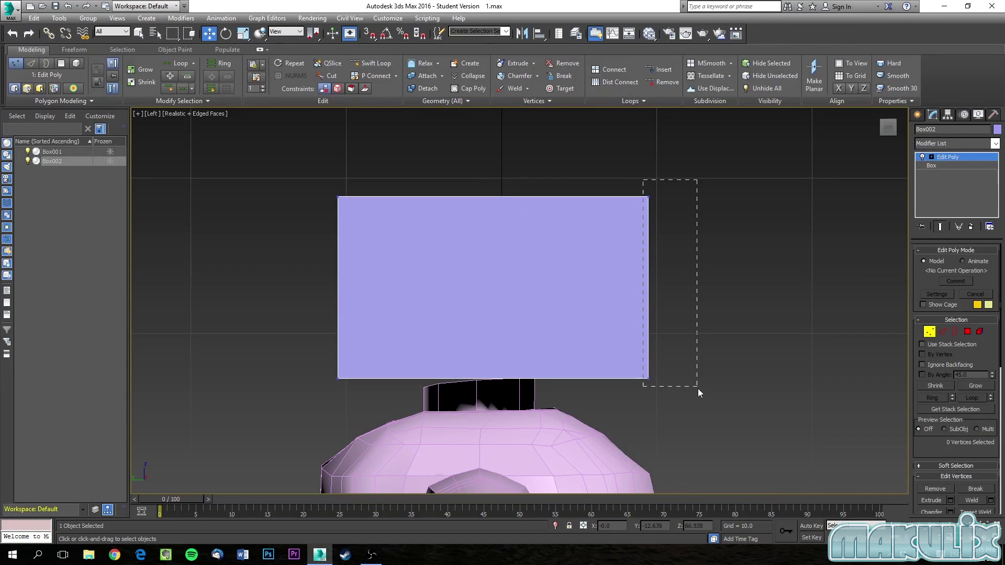
left_click_drag(683, 285, 641, 285)
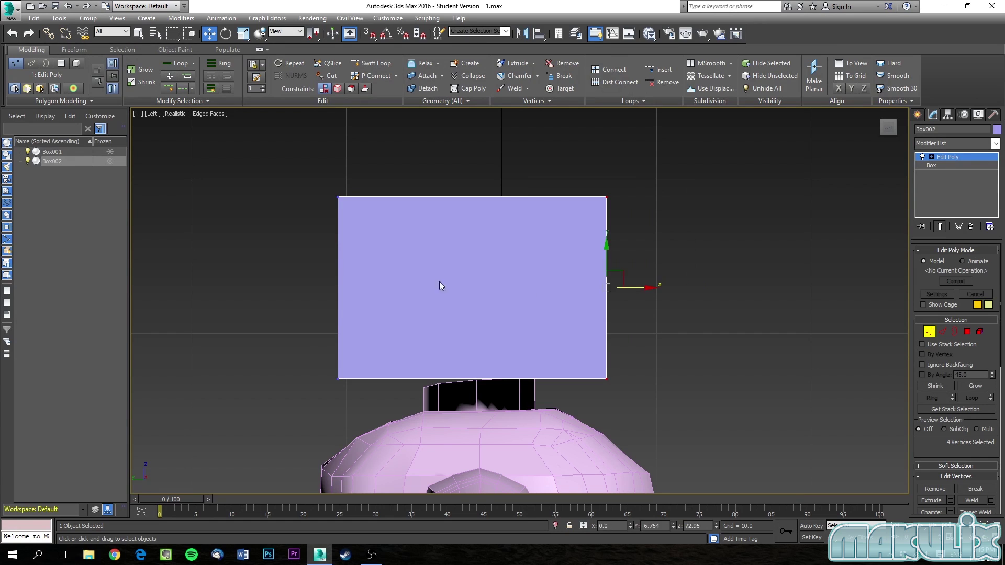
Move the head box's back vertices inward and pull its front vertices in slightly further.
left_click_drag(315, 189, 374, 390)
left_click_drag(379, 287, 419, 288)
left_click(661, 220)
left_click_drag(585, 398, 585, 395)
left_click_drag(635, 287, 626, 287)
left_click(662, 327)
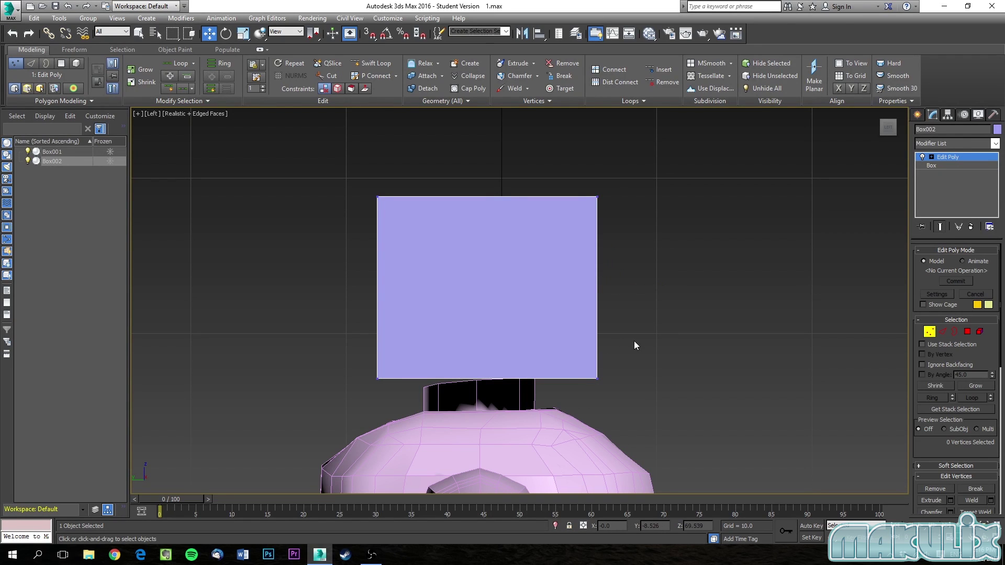
Lower the head box's top vertices to about Z 77.8.
left_click_drag(287, 237, 287, 237)
left_click_drag(485, 169, 485, 184)
middle_click_drag(578, 257, 474, 263, "alt")
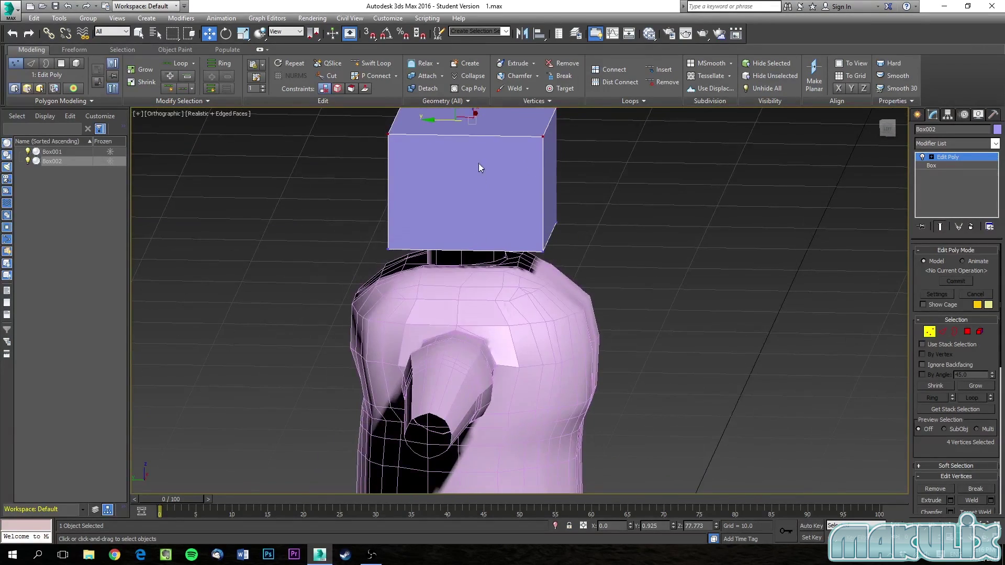
Add three horizontal edge loops around the head box with Swift Loop, spaced over its height.
key("f")
key("l")
middle_click_drag(478, 157, 448, 427)
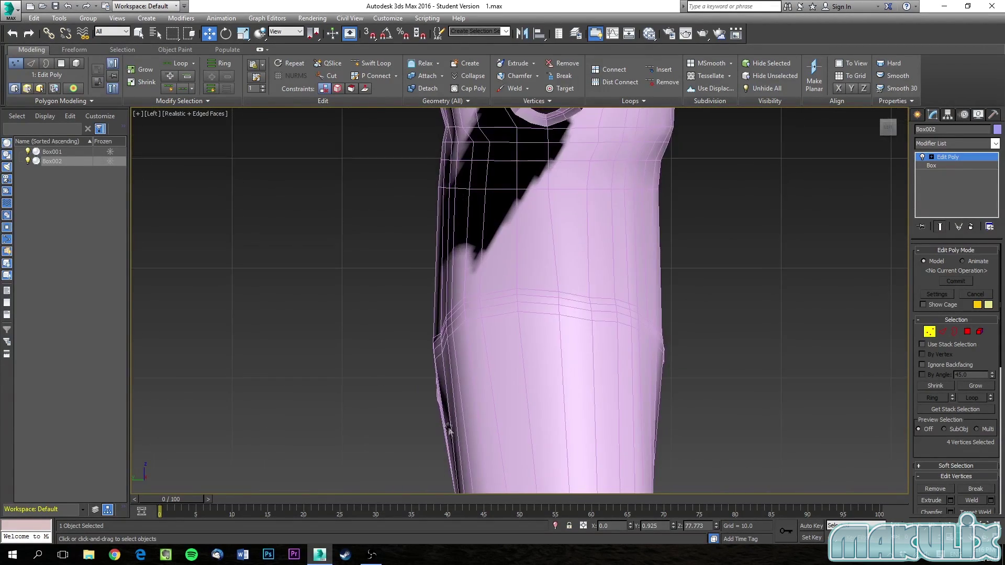
key("f")
scroll(464, 386, "up", 4)
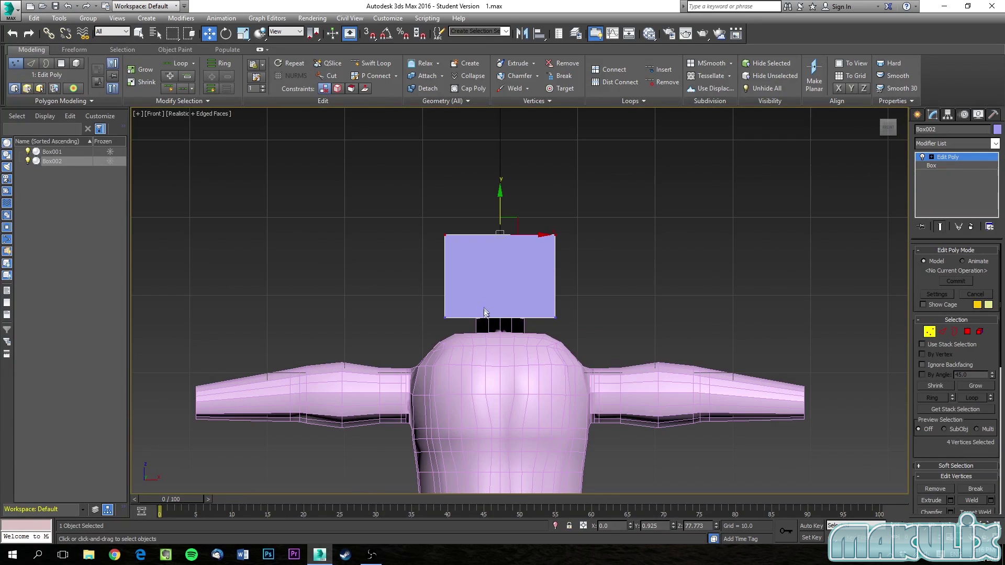
key("l")
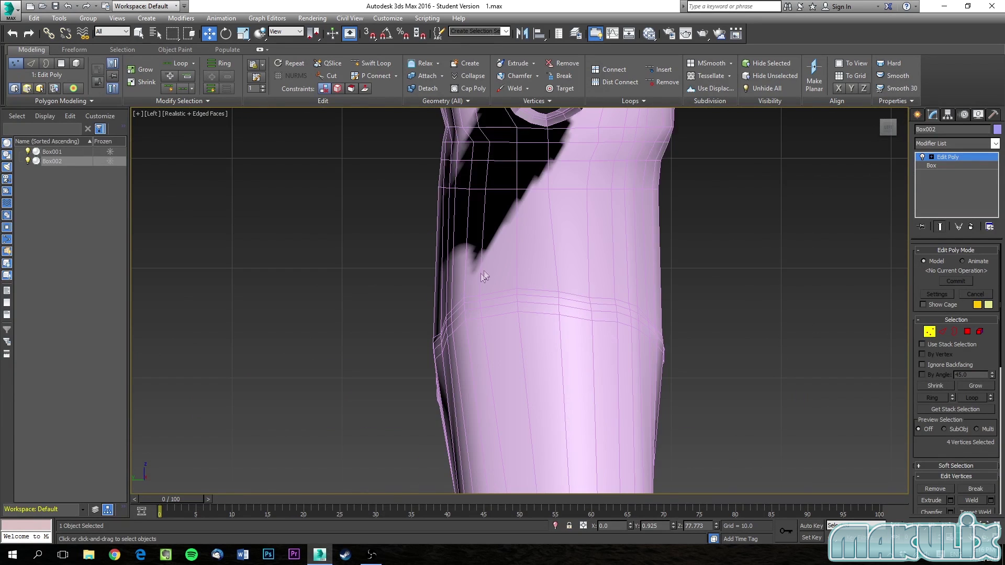
scroll(559, 264, "down", 3)
scroll(554, 236, "up", 3)
middle_click_drag(570, 227, 541, 323)
left_click(694, 302)
middle_click_drag(388, 310, 357, 237)
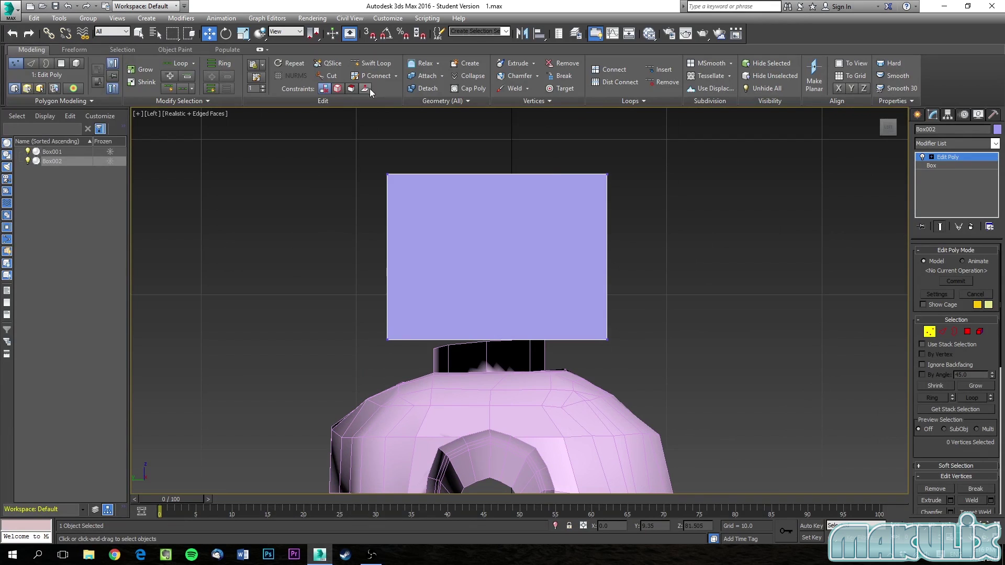
left_click(356, 62)
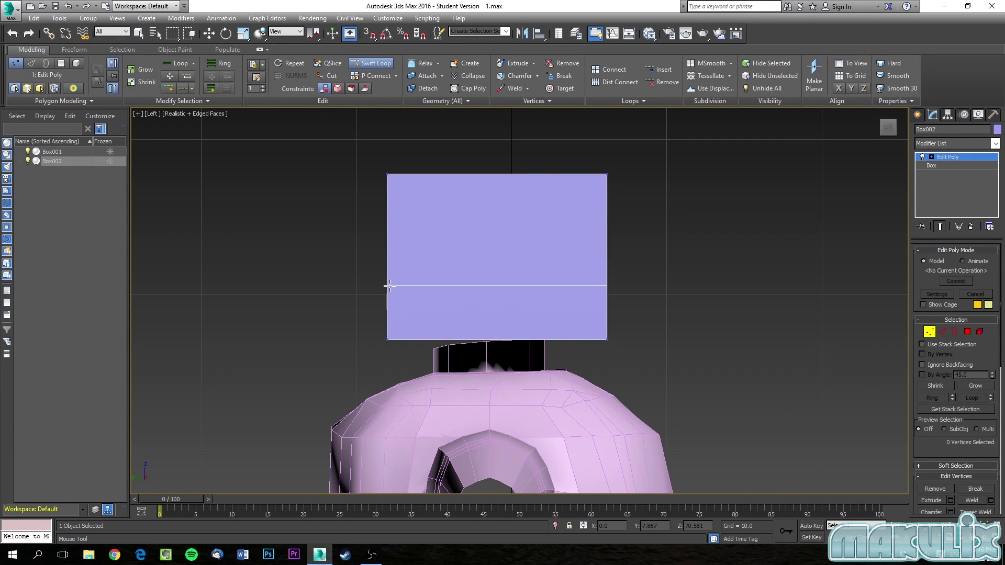
left_click(387, 307)
left_click(388, 255)
left_click(388, 210)
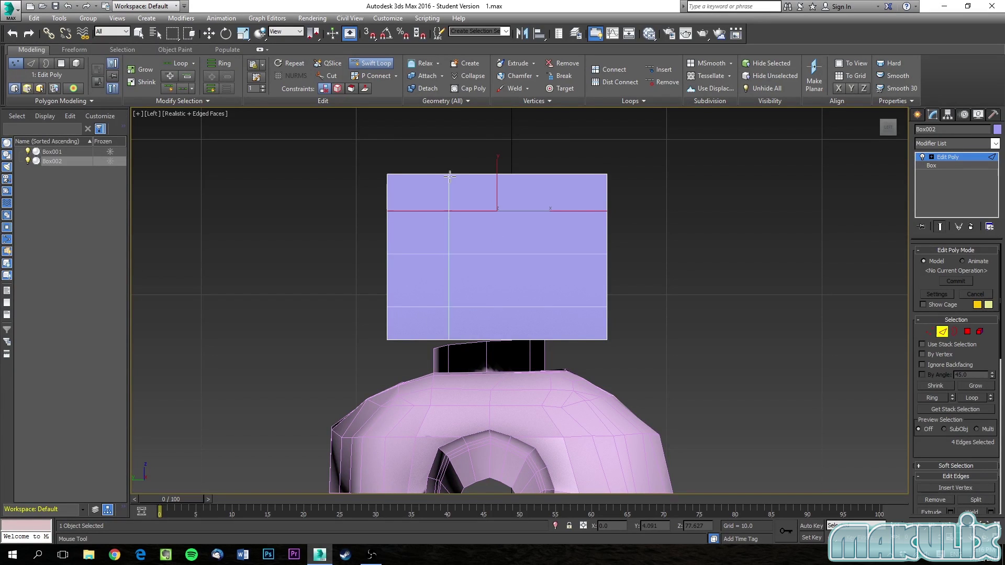
Shape the head's front profile in the left view by bulging its middle vertices outward and pulling the top and bottom ones inward.
left_click(929, 333)
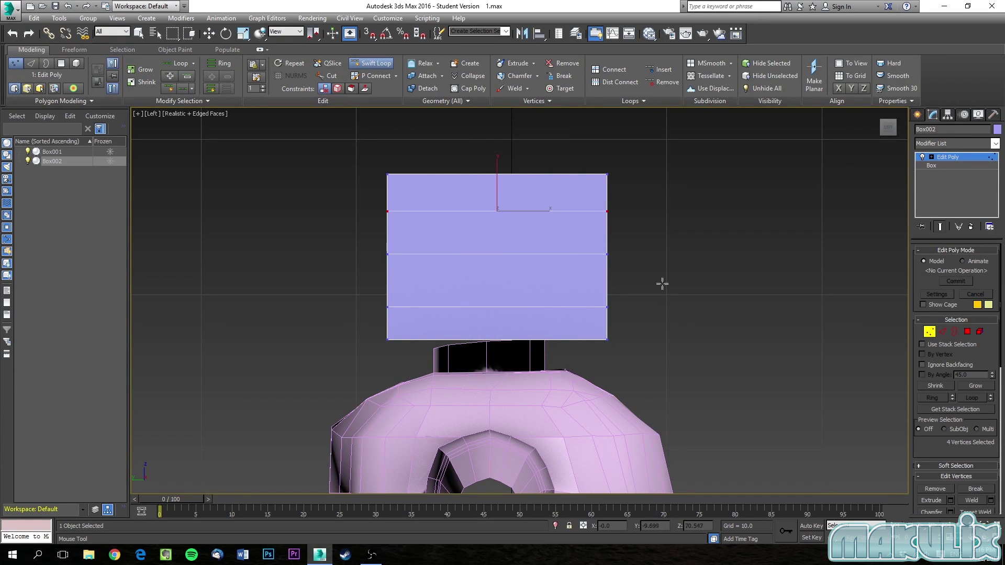
right_click(644, 221)
left_click(644, 221)
left_click_drag(576, 230, 576, 231)
left_click_drag(639, 216, 641, 252)
left_click_drag(583, 275, 603, 341)
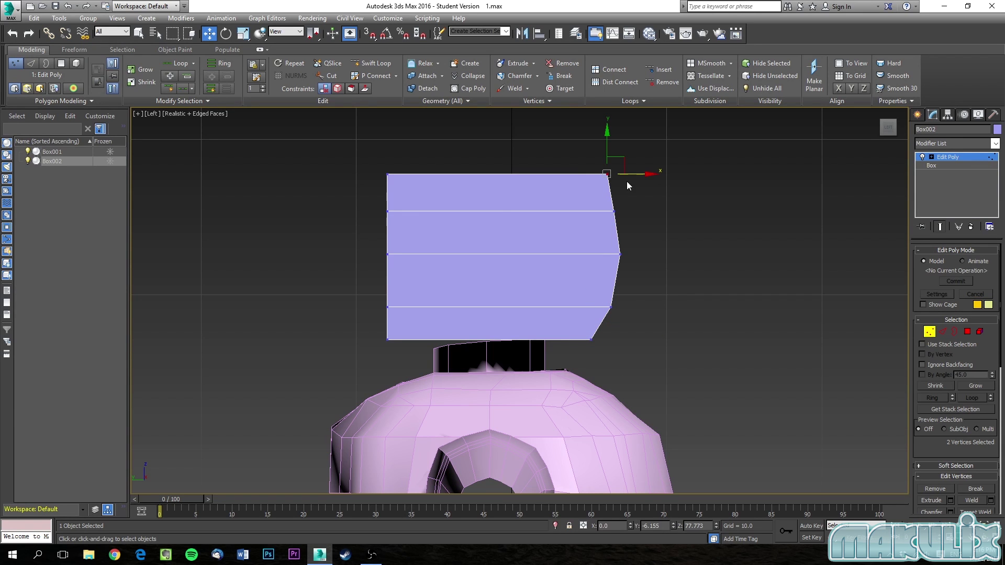
left_click_drag(620, 174, 605, 174)
Taper the head's back profile toward its top and bottom, and pull the front vertices slightly inward.
left_click_drag(412, 173, 428, 173)
left_click_drag(376, 201, 398, 227)
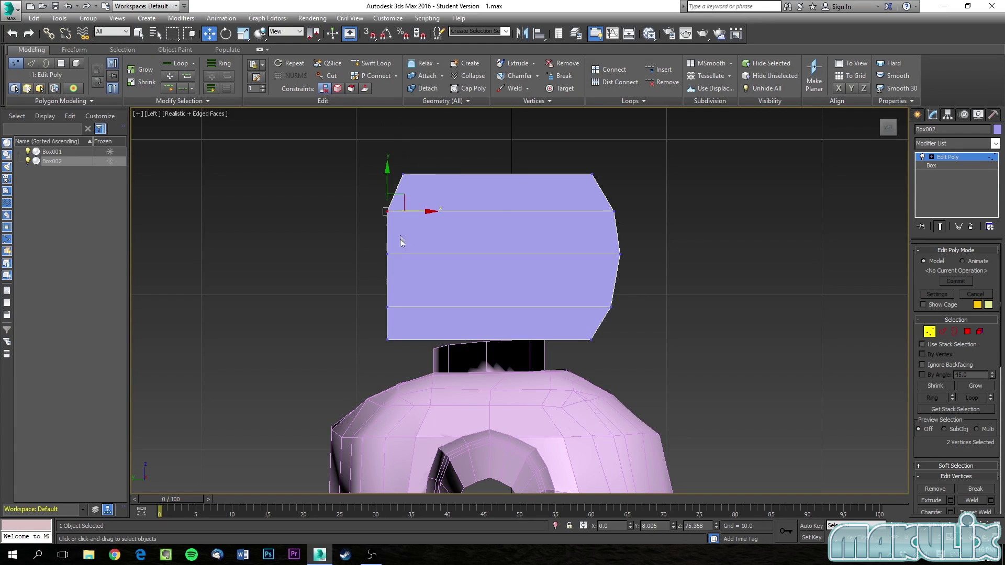
left_click(386, 254)
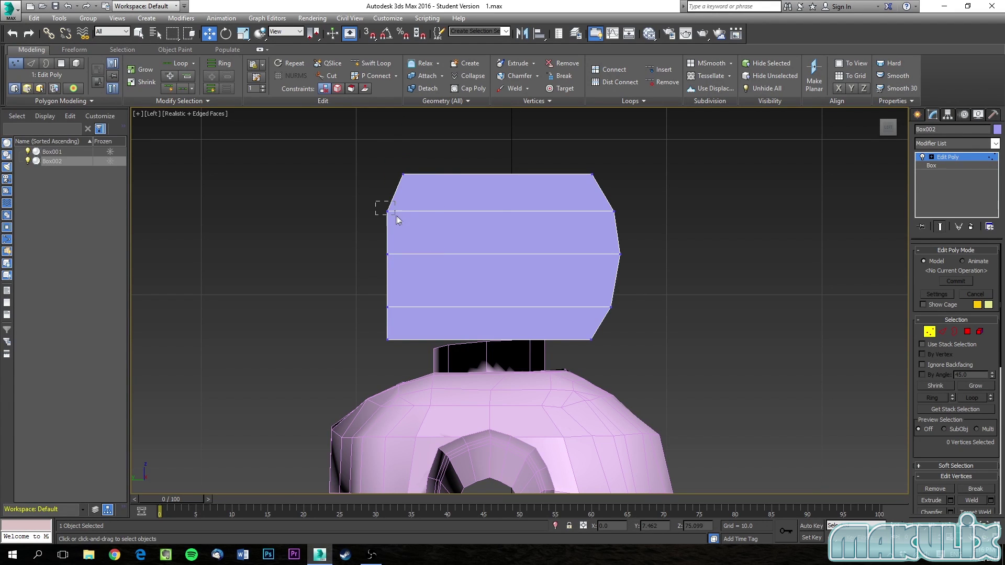
left_click_drag(414, 216, 432, 216)
left_click_drag(372, 246, 411, 254)
left_click_drag(369, 296, 437, 341)
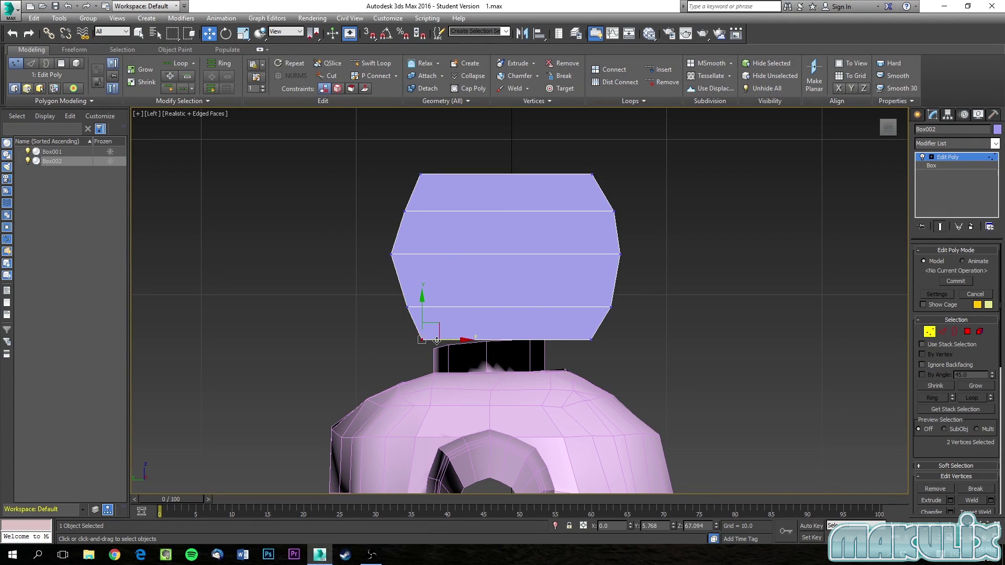
left_click_drag(622, 326, 615, 326)
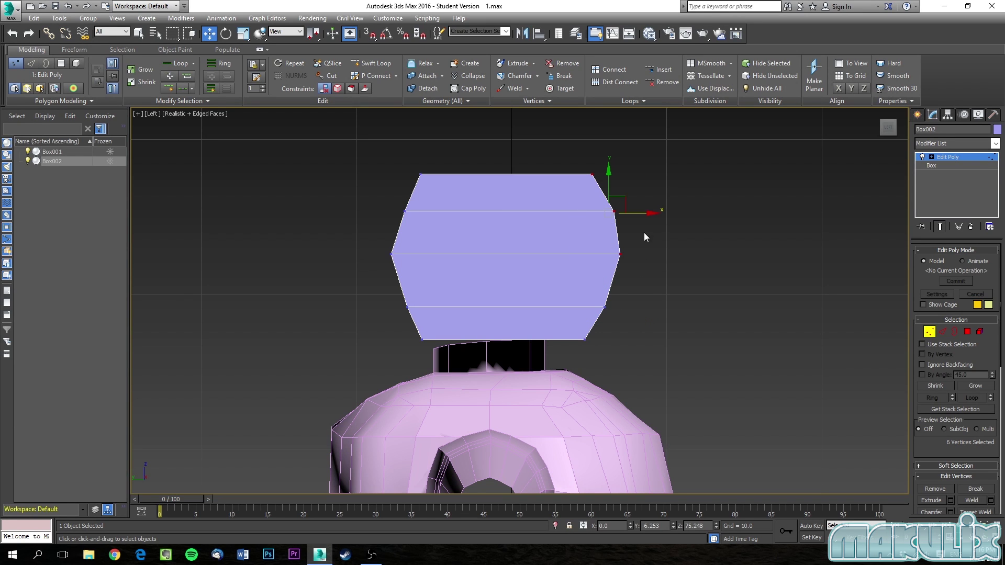
left_click_drag(648, 214, 643, 214)
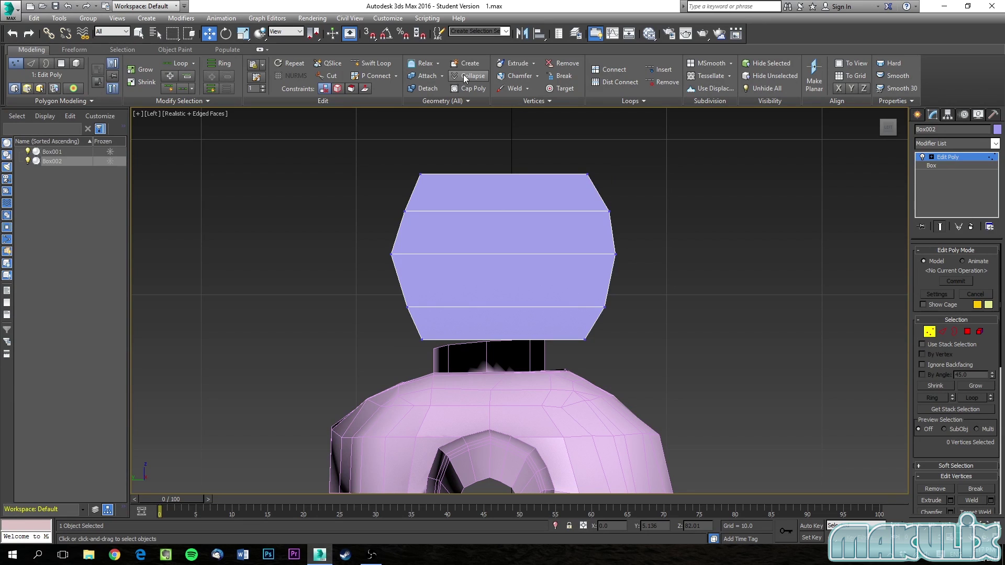
Add four evenly spaced vertical edge loops across the head's side with Swift Loop.
left_click(375, 63)
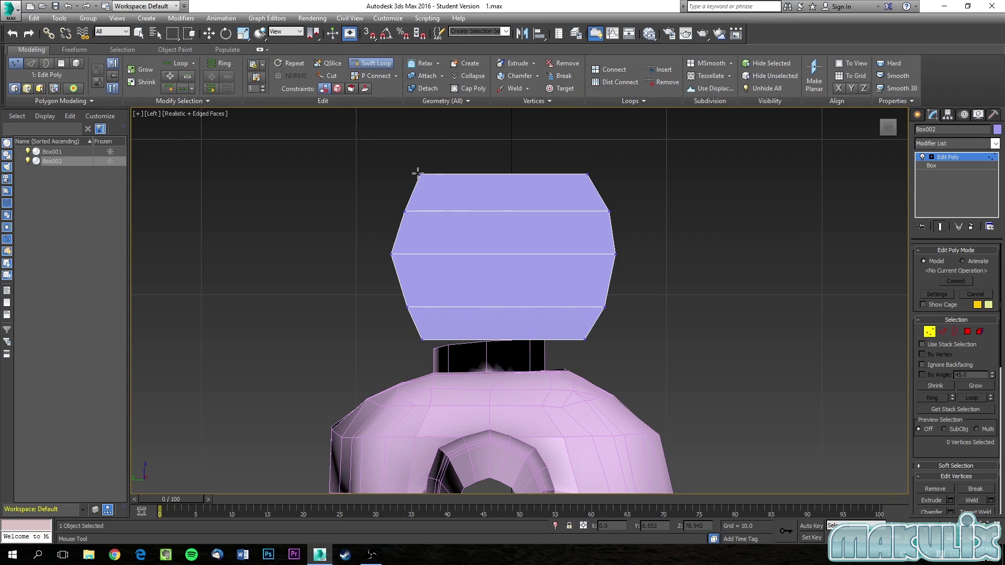
left_click(434, 212)
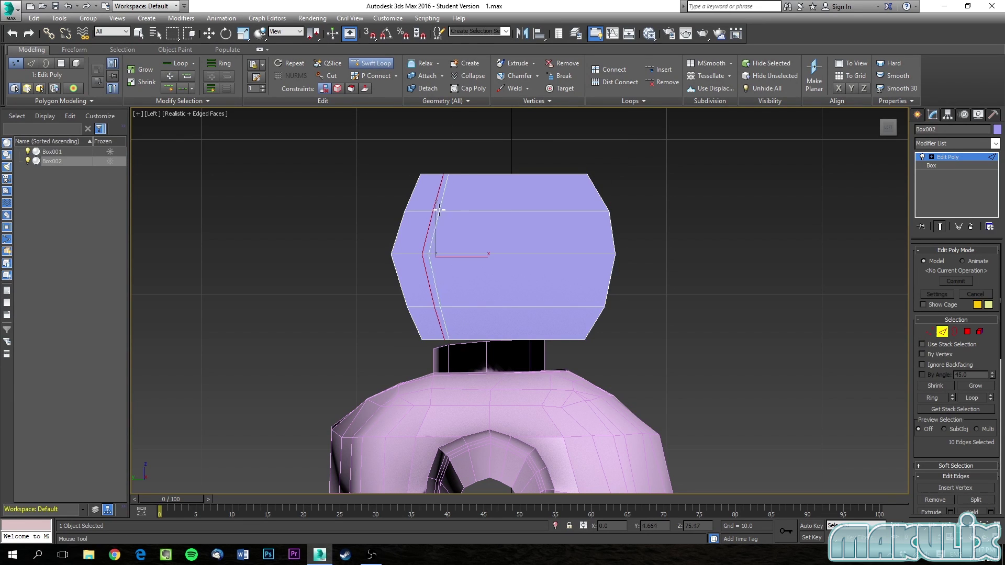
left_click(477, 215)
left_click(526, 215)
left_click(573, 217)
Round the head's negative-X side in the front view by moving its middle vertices outward and its top and bottom vertices inward.
middle_click_drag(663, 261, 583, 265, "alt")
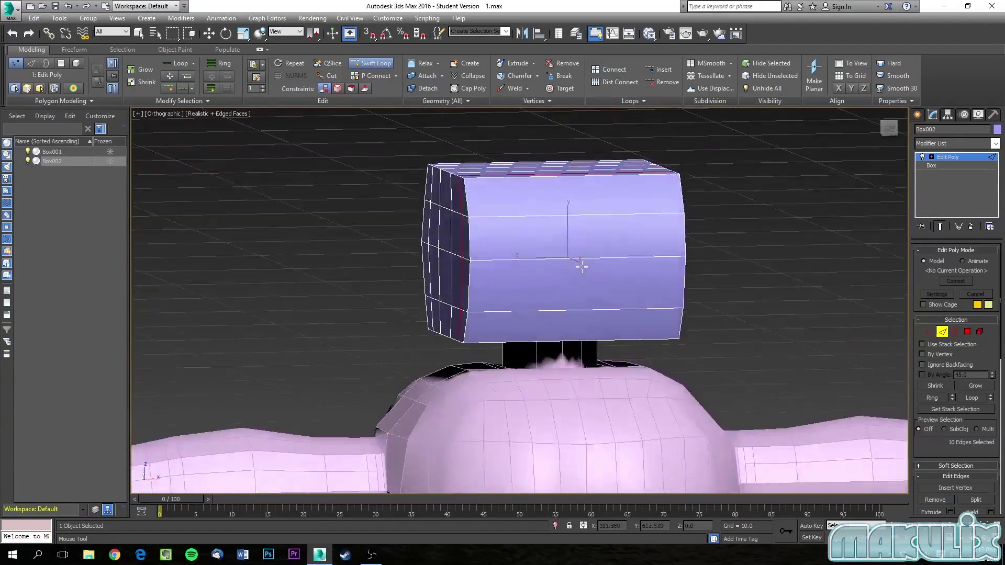
key("f")
middle_click_drag(473, 163, 494, 339)
scroll(494, 339, "up", 2)
scroll(508, 234, "up", 6)
middle_click_drag(508, 234, 538, 233, "alt")
key("f")
middle_click_drag(518, 131, 511, 325)
scroll(511, 277, "up", 6)
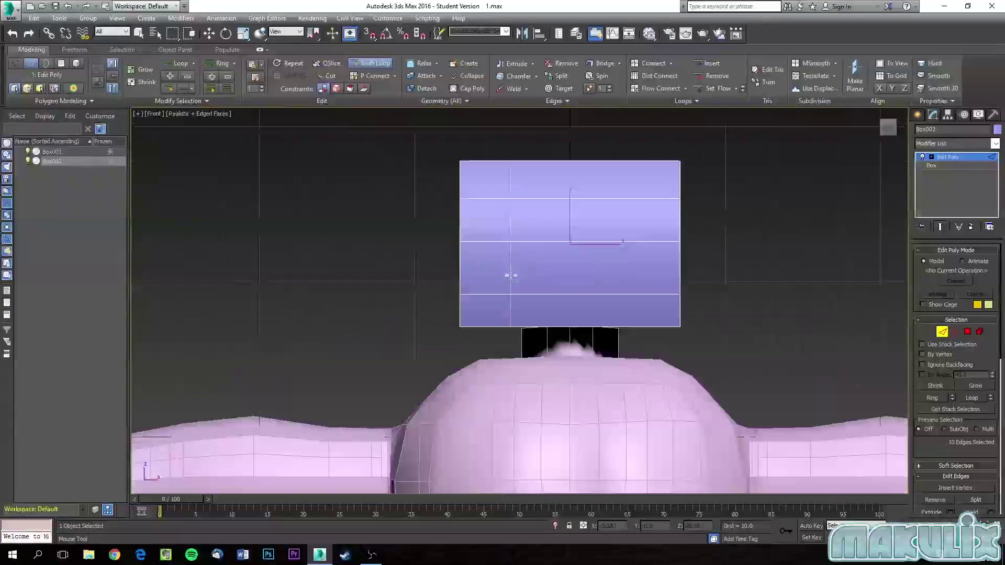
key("1")
key("w")
left_click_drag(422, 188, 469, 199)
left_click_drag(434, 230, 469, 249)
left_click_drag(441, 151, 515, 160)
left_click_drag(441, 230, 467, 241)
left_click_drag(442, 283, 488, 294)
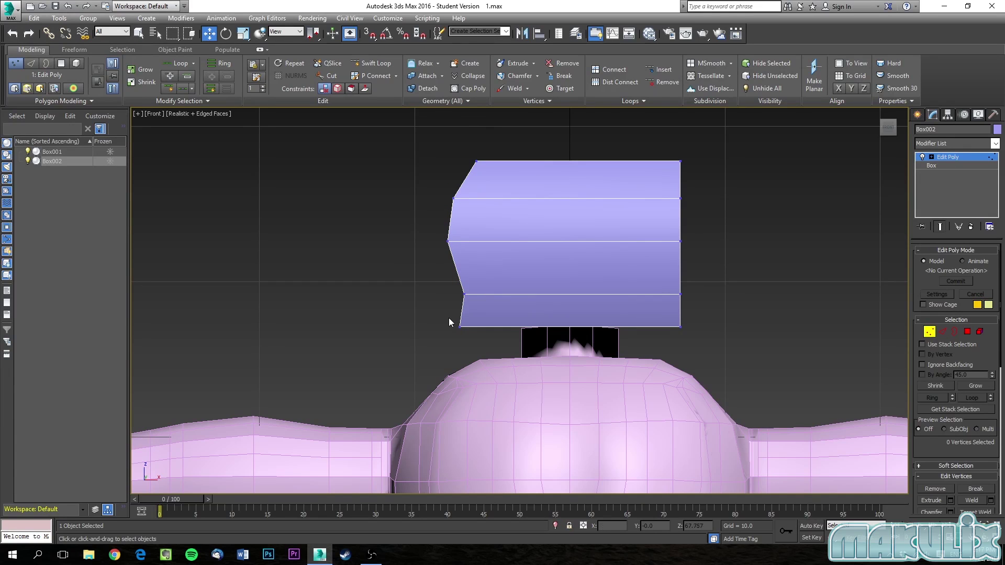
left_click_drag(483, 329, 503, 327)
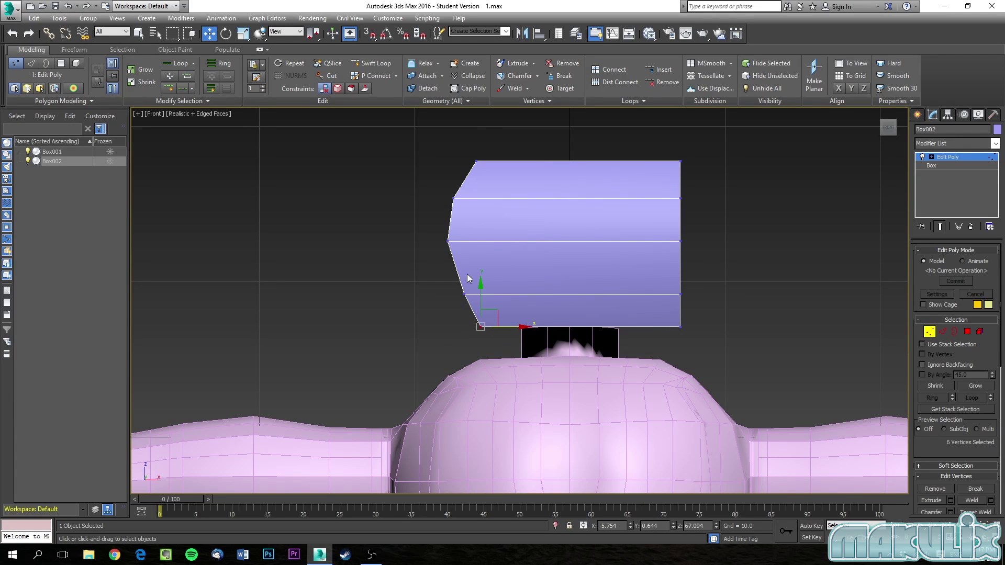
Round the head's positive-X side in the front view by pulling all vertex rows inward except the middle one.
middle_click_drag(426, 271, 509, 218, "alt")
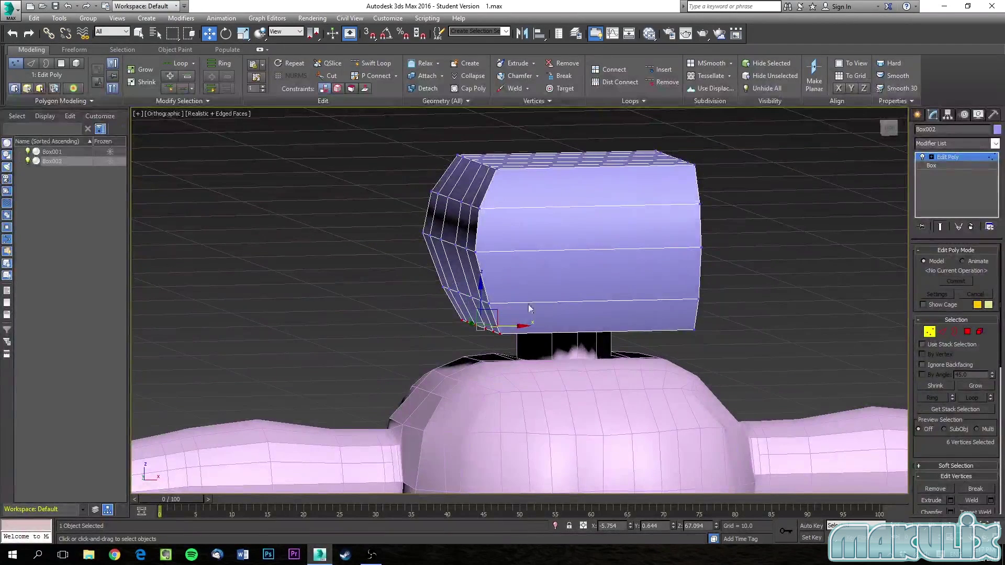
middle_click_drag(529, 305, 517, 288, "alt")
key("f")
scroll(501, 324, "up", 10)
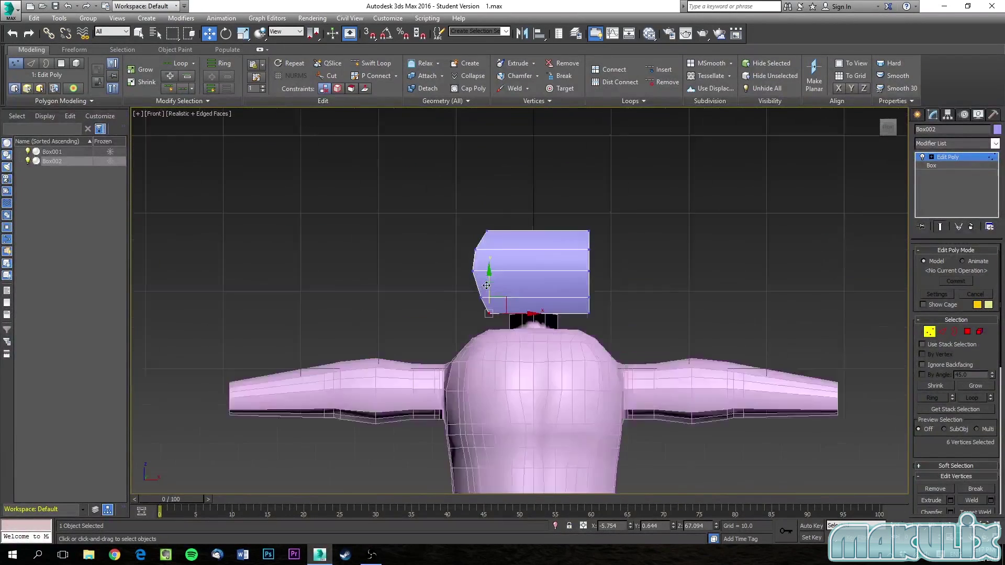
scroll(501, 320, "down", 3)
middle_click_drag(535, 293, 531, 321)
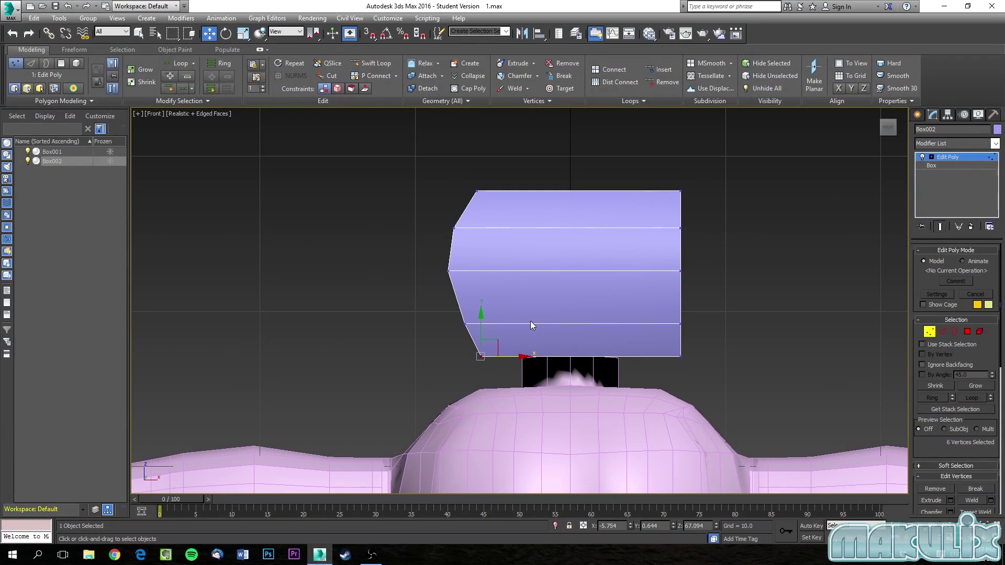
left_click_drag(703, 341, 676, 358)
left_click(724, 315)
left_click_drag(696, 325, 686, 325)
left_click(715, 303)
left_click_drag(669, 281, 693, 226)
left_click_drag(717, 173, 668, 191)
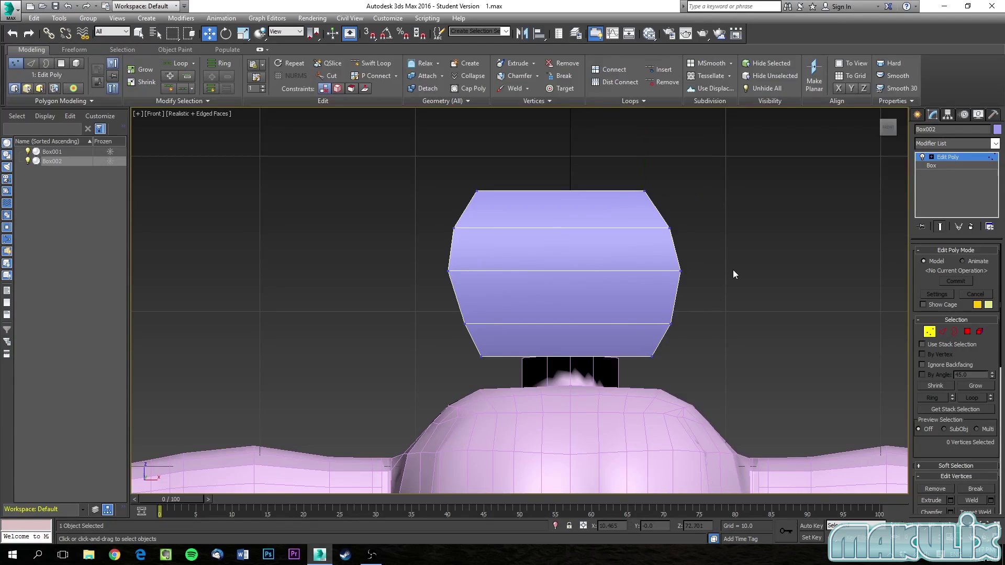
Move the head's whole negative-X side inward, and nudge its top and bottom vertices slightly further in.
left_click_drag(534, 405, 507, 366)
left_click_drag(505, 273, 520, 273)
left_click(705, 279)
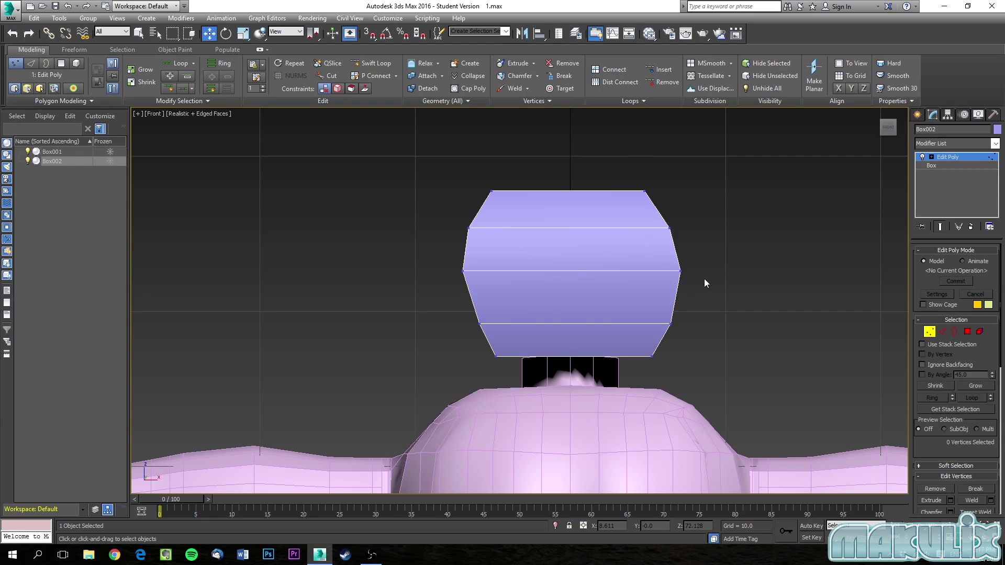
scroll(567, 309, "down", 2)
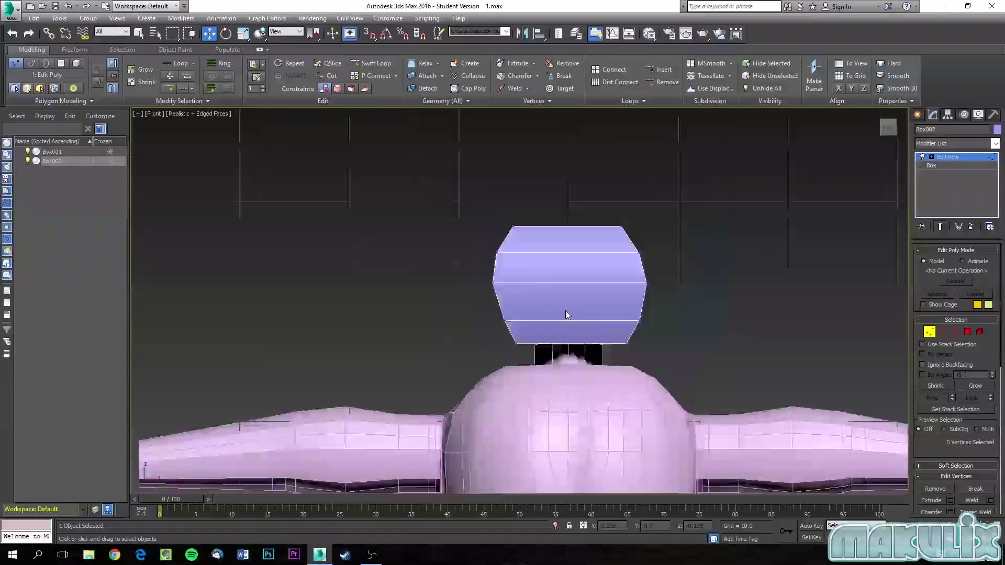
mouse_move(550, 317)
middle_mouse_down("alt")
mouse_move(602, 328)
mouse_move(544, 319)
middle_mouse_up("alt")
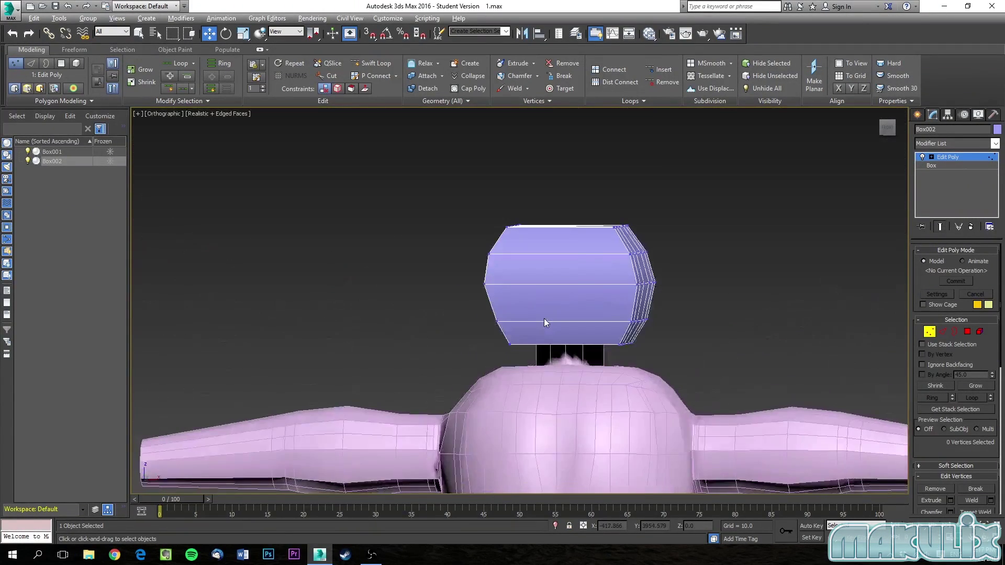
key("f")
middle_click_drag(544, 255, 549, 426)
scroll(540, 256, "up", 7)
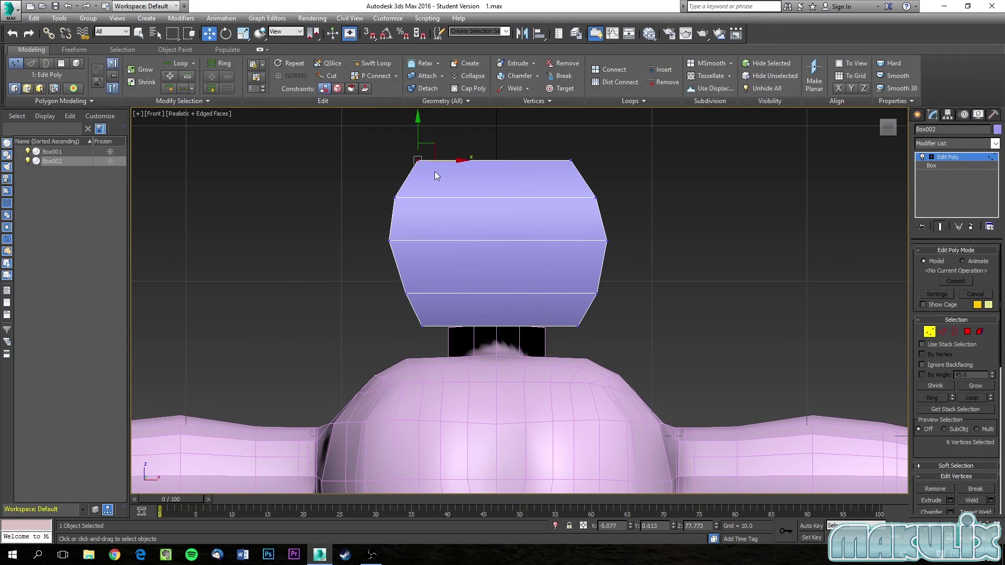
left_click_drag(388, 308, 444, 329)
Add four vertical edge loops across the head's front face with Swift Loop.
left_click(375, 64)
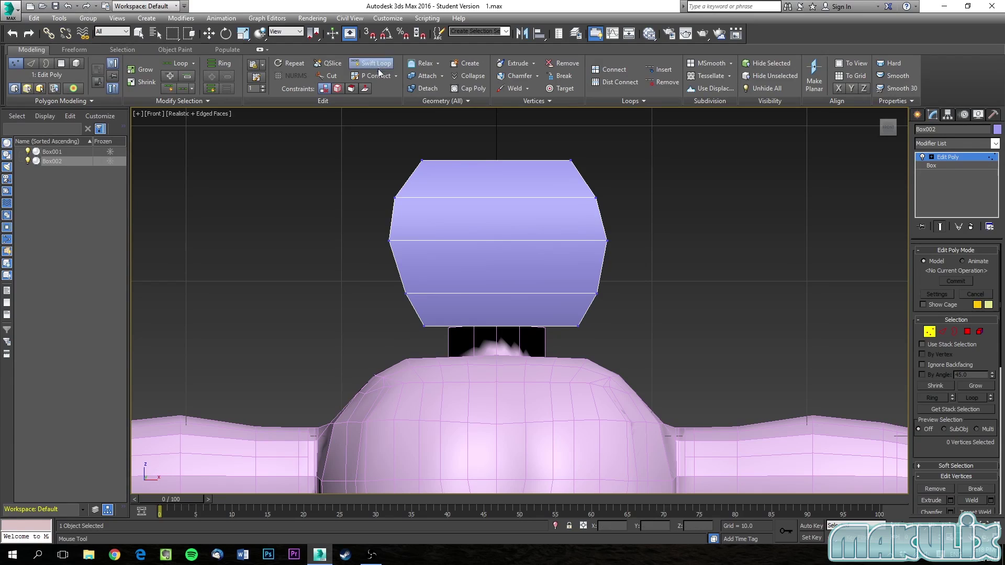
left_click(439, 173)
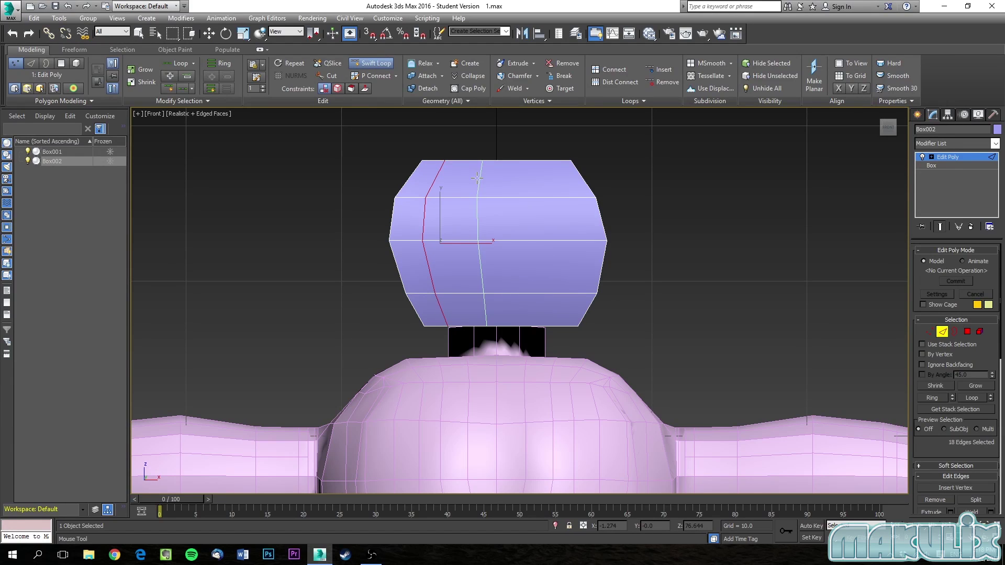
left_click(475, 175)
left_click_drag(520, 178, 543, 176)
left_click(558, 179)
Bulge the head's front by pulling the inner vertex columns of the front face forward.
key("w")
middle_click_drag(629, 296, 529, 262, "alt")
scroll(601, 274, "up", 5)
key("1")
left_click_drag(469, 236, 493, 292)
left_click_drag(481, 258, 489, 263)
left_click_drag(505, 220, 529, 268)
left_click_drag(519, 233, 524, 237)
left_click_drag(541, 191, 568, 270)
left_click_drag(558, 216, 563, 215)
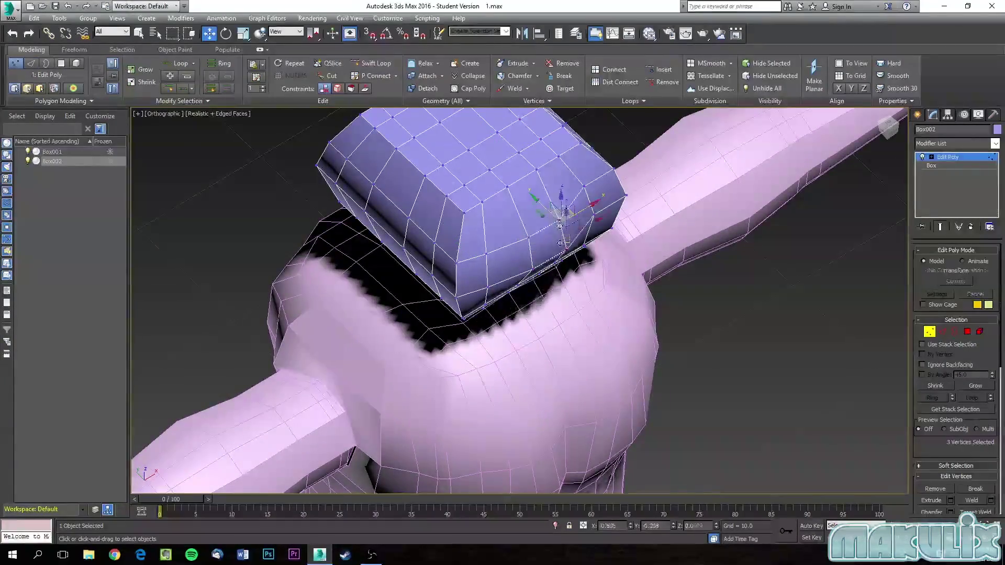
Pull the inner vertices on the remaining sides of the head outward to round its outline.
middle_click_drag(563, 215, 576, 238, "alt")
left_click_drag(531, 251, 567, 274)
middle_click_drag(566, 274, 526, 296, "alt")
left_click_drag(727, 300, 737, 359)
left_click_drag(518, 272, 560, 340)
middle_click_drag(560, 325, 660, 288, "alt")
left_click_drag(668, 313, 679, 318)
left_click_drag(516, 191, 564, 267)
middle_click_drag(545, 230, 581, 194, "alt")
left_click_drag(526, 204, 519, 207)
Adjust the head's rear corner vertices on the negative-X side to soften the corner.
middle_click_drag(549, 188, 587, 194, "alt")
left_click_drag(309, 202, 356, 259)
middle_click_drag(309, 194, 340, 219, "alt")
left_click_drag(352, 236, 350, 234)
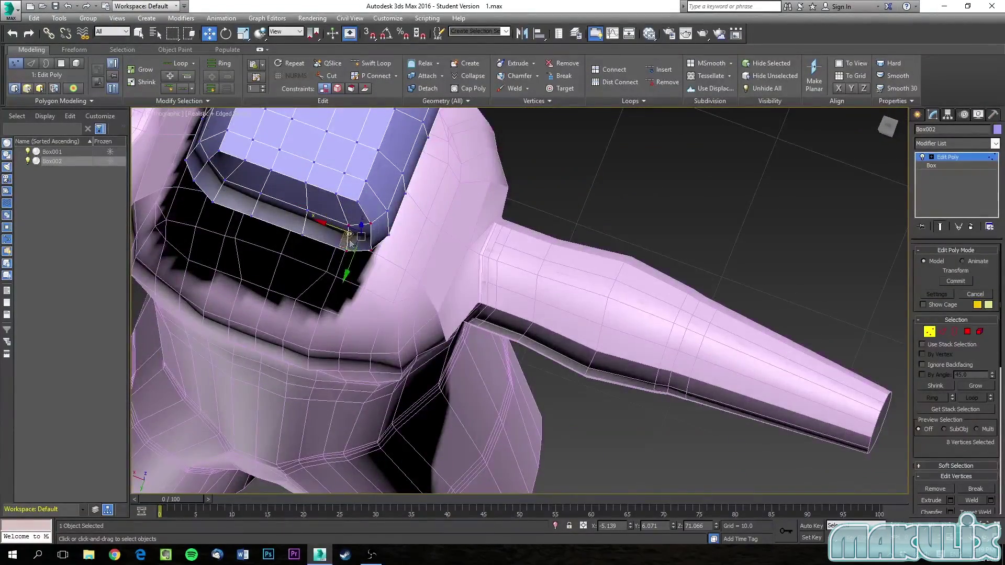
Adjust vertices along the head's negative-X side and undo the last change.
middle_click_drag(368, 232, 327, 223, "alt")
mouse_move(199, 256)
left_mouse_down()
mouse_move(183, 206)
mouse_move(213, 256)
mouse_move(195, 240)
mouse_move(209, 241)
left_mouse_up()
left_click(199, 211)
middle_click_drag(277, 233, 395, 196, "alt")
left_click(337, 263)
left_click(215, 279)
left_click(216, 279)
key("ctrl+z")
scroll(343, 224, "down", 2)
left_click(329, 226, "ctrl")
scroll(394, 196, "up", 4)
Raise the inner vertices on top of the head into a dome and adjust the vertices at its corners.
left_click_drag(311, 225, 356, 244)
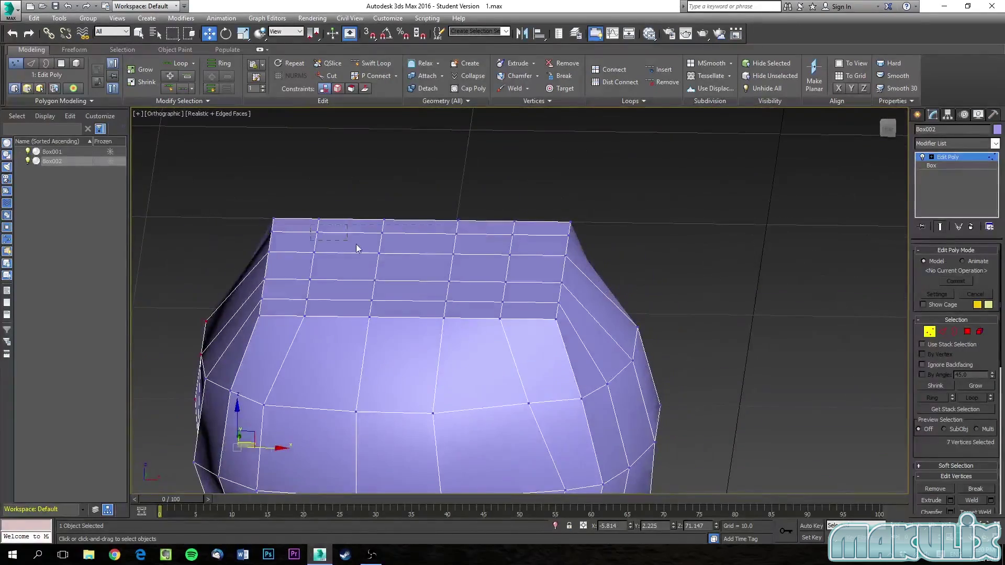
left_click_drag(419, 236, 409, 207)
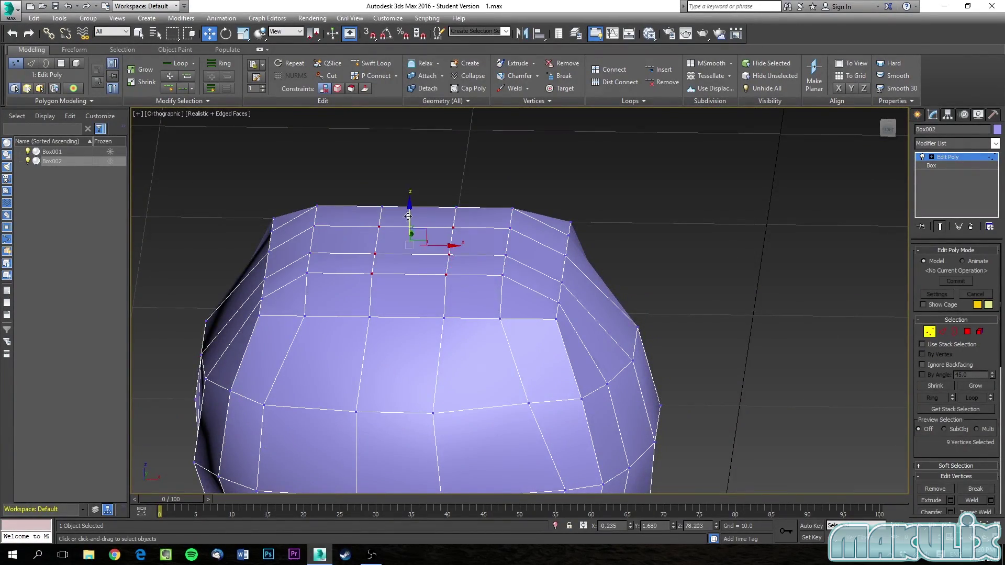
middle_click_drag(460, 262, 474, 230, "alt")
left_click_drag(576, 252, 544, 286)
left_click_drag(246, 251, 277, 287)
key("f")
scroll(503, 232, "up", 6)
left_click_drag(576, 325, 564, 342)
Adjust individual vertices around the head to even out its rounded shape.
middle_click_drag(563, 342, 393, 285, "alt")
left_click(549, 285)
middle_click_drag(558, 294, 524, 309, "alt")
left_click(669, 235)
middle_click_drag(669, 235, 713, 227, "alt")
left_click(567, 346)
middle_click_drag(584, 349, 602, 236, "alt")
middle_click_drag(542, 255, 460, 256, "alt")
left_click_drag(453, 256, 473, 288)
middle_click_drag(473, 287, 471, 272, "alt")
left_click_drag(465, 236, 465, 243)
Nudge individual vertices, including those along the head's lower edge above the neck, to smooth the contour.
left_click(539, 266)
middle_click_drag(585, 303, 562, 270, "alt")
scroll(562, 269, "up", 7)
mouse_move(516, 217)
left_mouse_down()
mouse_move(514, 188)
mouse_move(515, 207)
left_mouse_up()
middle_click_drag(516, 206, 530, 199, "alt")
left_click_drag(529, 190, 508, 213)
left_click(508, 226)
middle_click_drag(508, 226, 450, 286, "alt")
middle_click_drag(450, 285, 494, 298)
left_click(267, 308)
scroll(523, 296, "down", 6)
mouse_move(493, 298)
left_mouse_down()
mouse_move(482, 297)
mouse_move(491, 296)
left_mouse_up()
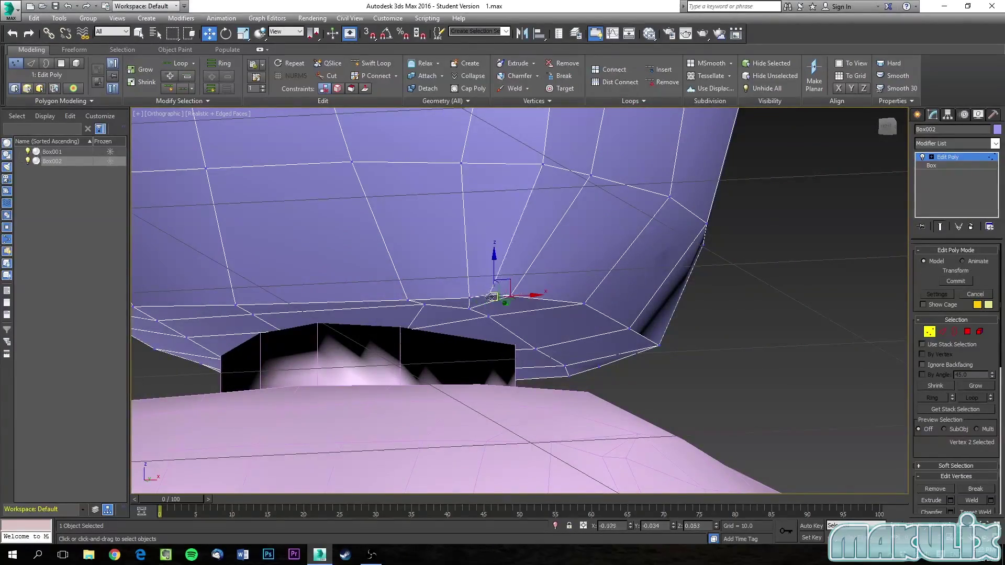
Move the middle and upper side vertices of the head slightly inward in the front view.
scroll(491, 297, "down", 4)
left_click(509, 198)
scroll(341, 214, "down", 5)
scroll(341, 215, "up", 5)
middle_click_drag(341, 214, 382, 216, "alt")
left_click(626, 199)
key("f")
scroll(534, 199, "up", 6)
left_click_drag(371, 272, 400, 292)
left_click_drag(419, 280, 422, 280)
left_click_drag(657, 269, 586, 294)
left_click_drag(630, 280, 626, 281)
left_click_drag(626, 222, 584, 246)
left_click_drag(625, 237, 621, 238)
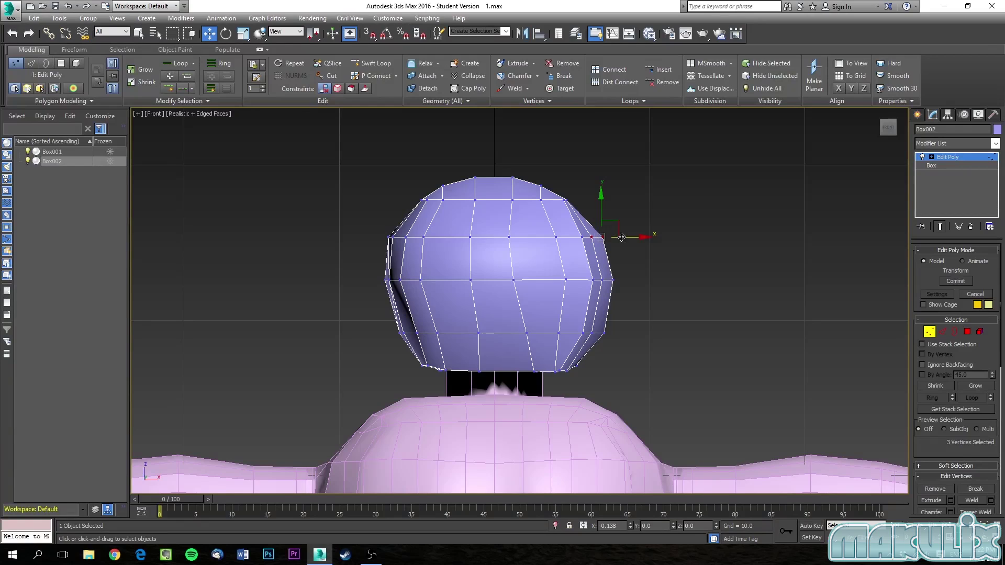
Insert three additional edge loops around the head with Swift Loop and return to vertex editing.
left_click(372, 63)
left_click(587, 257)
left_click(574, 221)
left_click(587, 306)
right_click(679, 309)
left_click(929, 332)
Move the newly added rows of vertices on one side of the head slightly inward in the front view.
left_click_drag(625, 311, 568, 349)
left_click_drag(643, 270, 578, 317)
left_click_drag(639, 293, 636, 294)
left_click_drag(633, 228, 575, 268)
left_click_drag(630, 247, 627, 247)
Lower the upper rows of vertices at the crown of the head slightly.
left_click_drag(610, 168, 391, 211)
left_click_drag(493, 157, 493, 165)
left_click_drag(588, 158, 435, 200)
left_click_drag(493, 157, 493, 164)
Move the outer vertex columns on both sides of the head slightly towards the centre.
left_click_drag(358, 201, 455, 381)
left_click_drag(455, 283, 460, 282)
left_click(629, 259)
left_click_drag(641, 203, 544, 381)
left_click_drag(625, 283, 617, 282)
Shift the inner vertex columns on one half of the face slightly towards the centre in the front view.
left_click(573, 177)
left_click_drag(572, 177, 434, 204)
left_click_drag(424, 195, 456, 212)
middle_click_drag(455, 212, 460, 272, "alt")
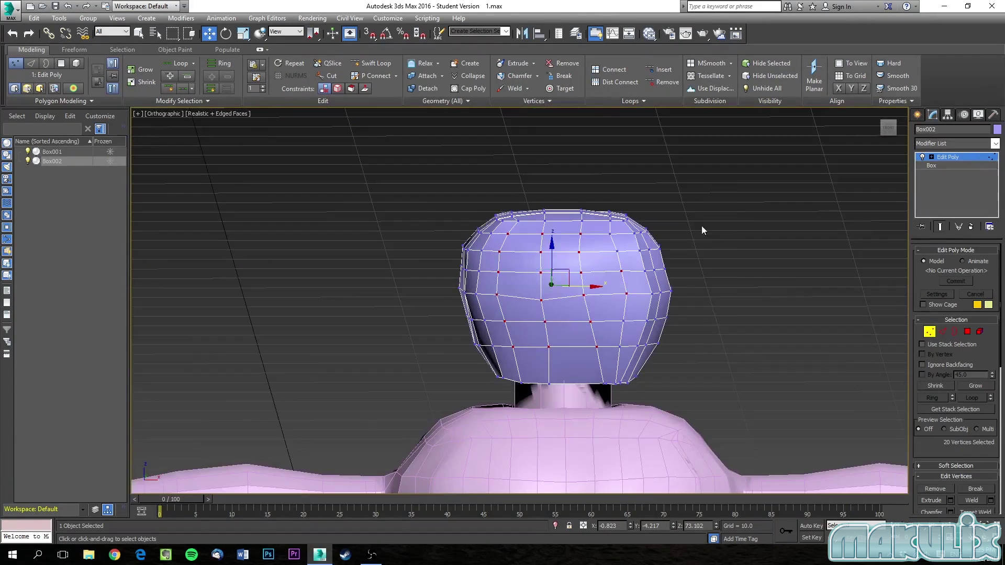
left_click_drag(701, 202, 607, 419)
key("f")
scroll(578, 270, "up", 7)
left_click_drag(541, 302, 534, 302)
left_click(548, 219)
left_click_drag(548, 219, 481, 408)
left_click_drag(534, 302, 527, 302)
Lower a vertex at the head's top corner slightly and nudge individual vertices at the sides.
left_click(403, 314)
middle_click_drag(405, 315, 364, 269, "alt")
left_click(341, 211)
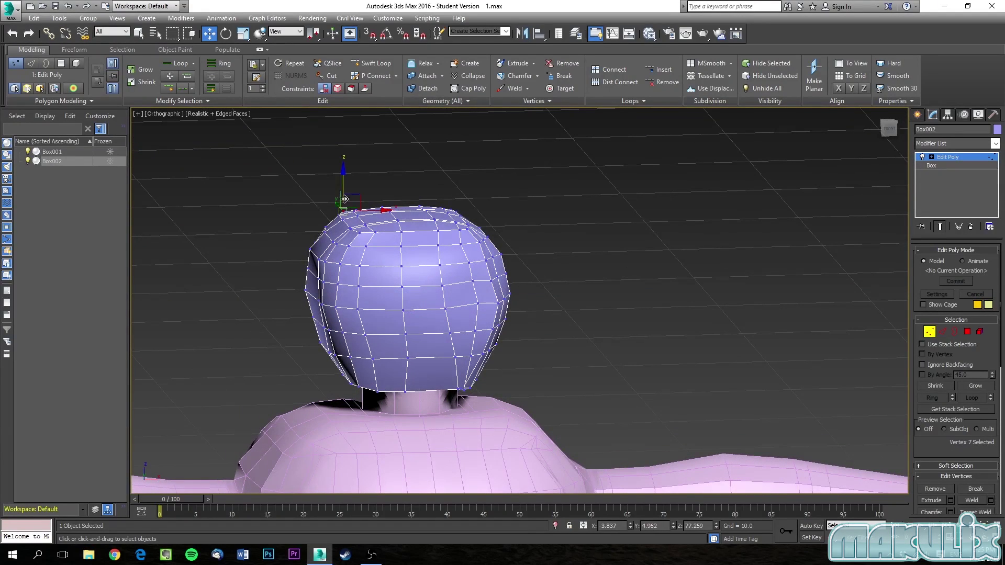
left_click_drag(344, 194, 344, 196)
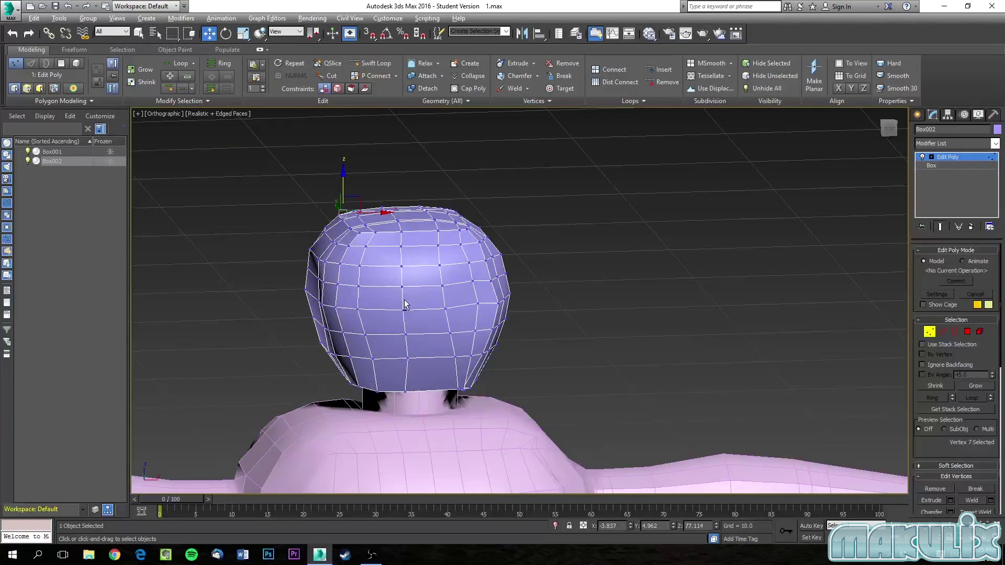
mouse_move(404, 301)
middle_mouse_down("alt")
mouse_move(497, 303)
mouse_move(422, 303)
middle_mouse_up("alt")
middle_click_drag(627, 267, 433, 316, "alt")
left_click(493, 299)
left_click_drag(509, 300, 507, 301)
left_click(393, 302)
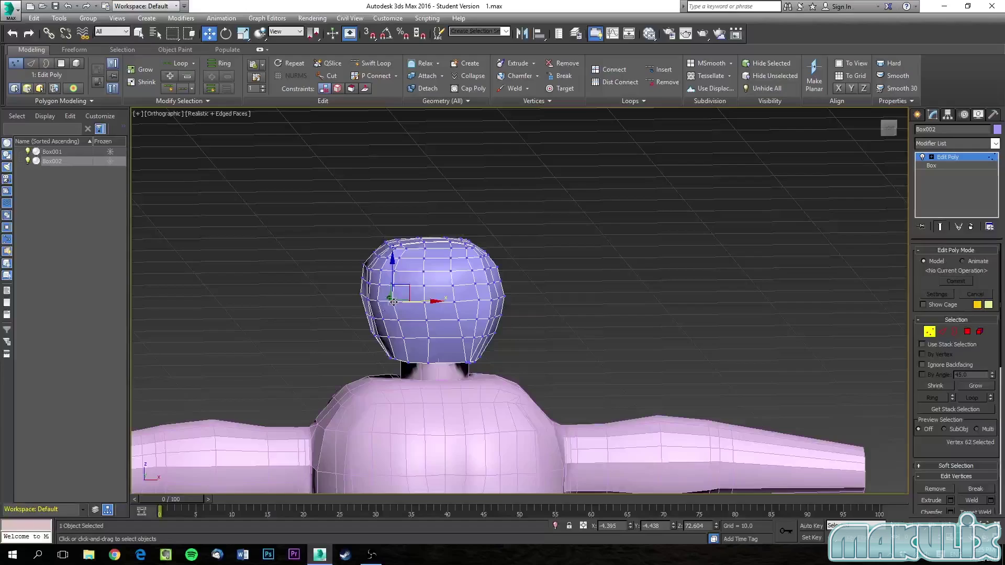
left_click(523, 319)
middle_click_drag(523, 319, 441, 304, "alt")
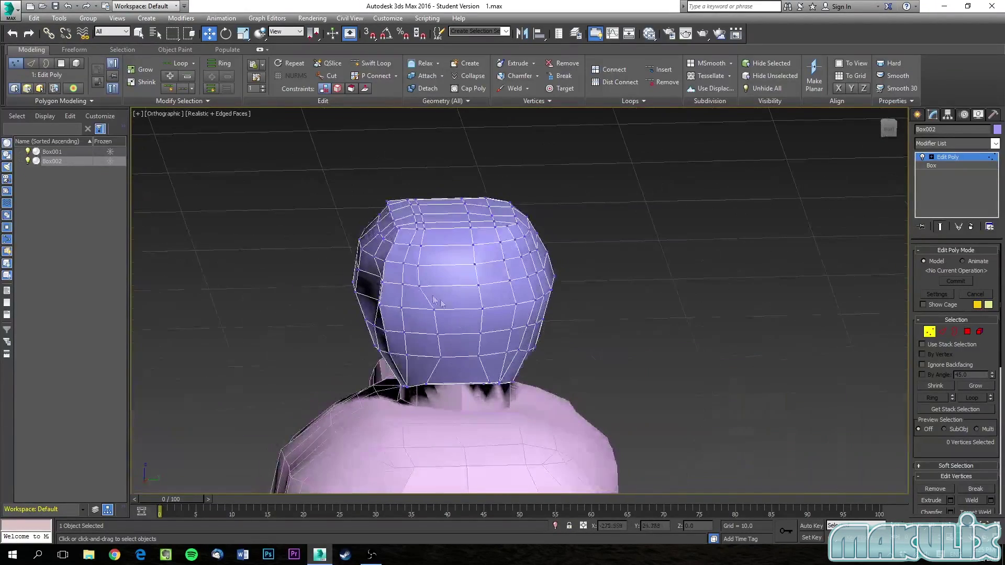
Adjust individual vertices along the side of the head to even out the edge spacing.
left_click(419, 287)
left_click_drag(420, 287, 454, 244)
left_click(418, 267)
left_click(419, 266)
left_click(421, 245)
left_click(423, 264)
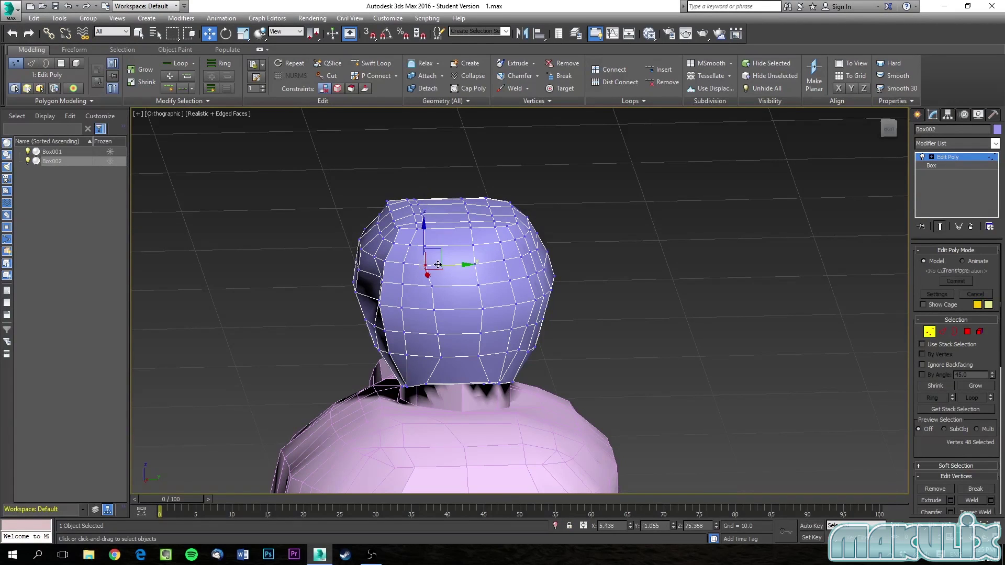
middle_click_drag(424, 264, 368, 271, "alt")
Adjust the vertices at the top side corner of the head to smooth the crown's contour.
left_click(269, 257)
middle_click_drag(268, 258, 184, 247, "alt")
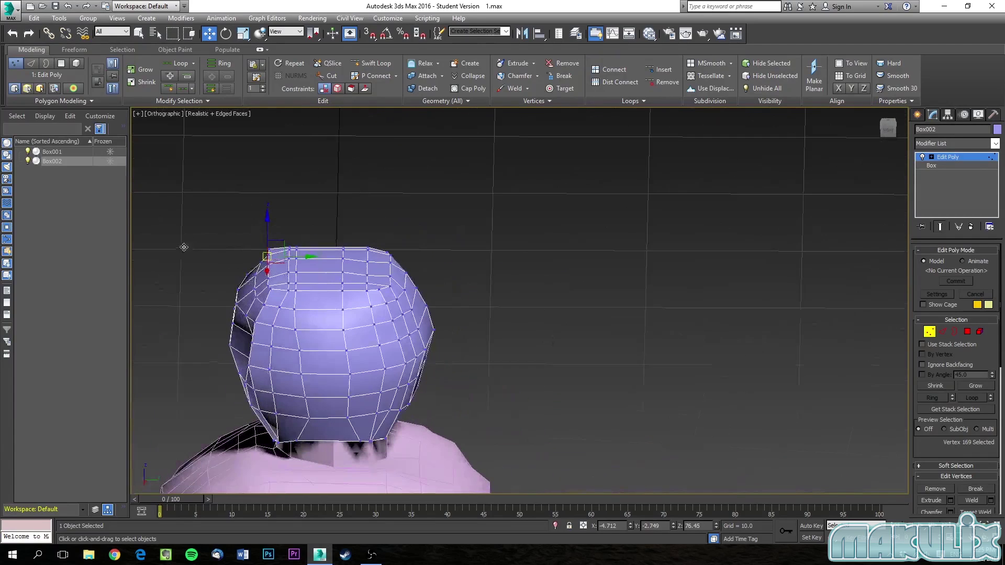
left_click(268, 248)
left_click_drag(281, 247, 276, 212)
middle_click_drag(273, 246, 366, 218, "alt")
Cut two diamond-shaped eye outlines into the front of the head, side by side.
scroll(350, 284, "up", 5)
middle_click_drag(351, 284, 463, 287)
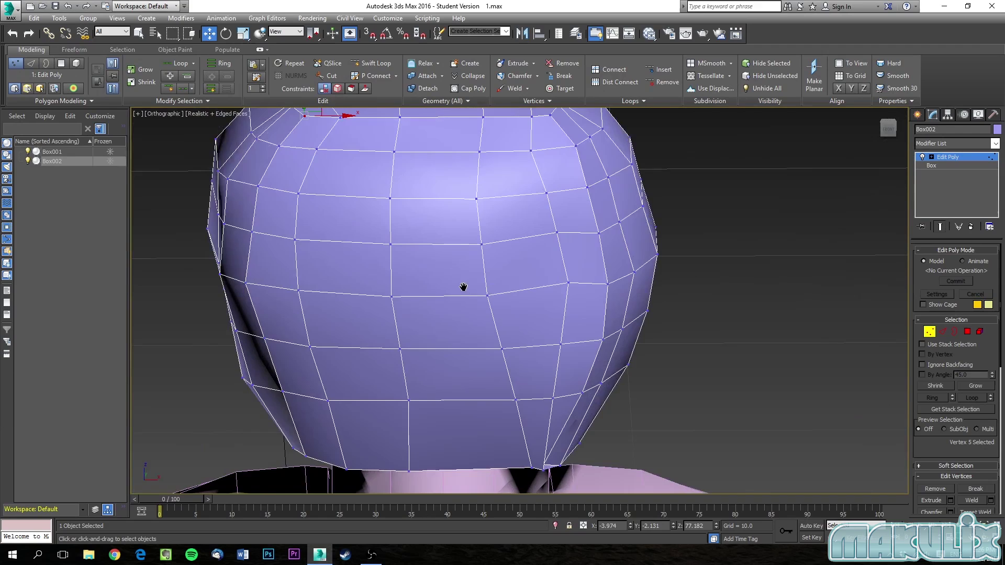
scroll(463, 287, "up", 4)
scroll(487, 346, "down", 3)
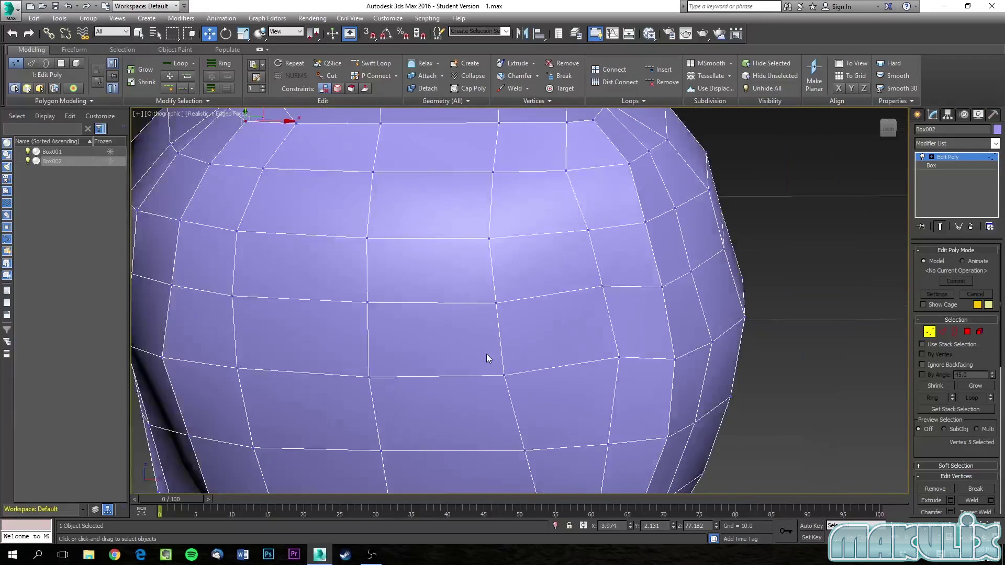
left_click(486, 358)
key("f")
left_click(328, 76)
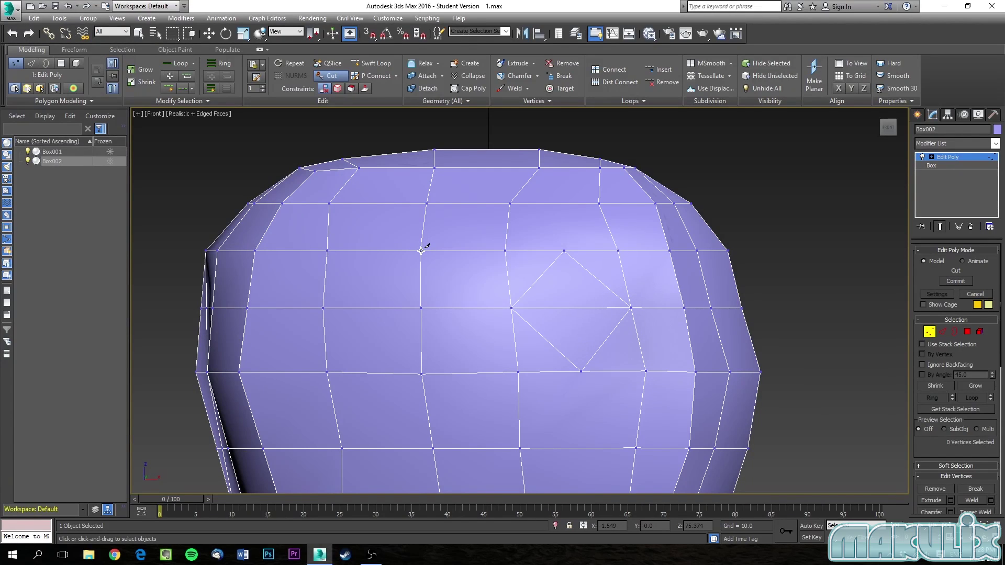
left_click(466, 308)
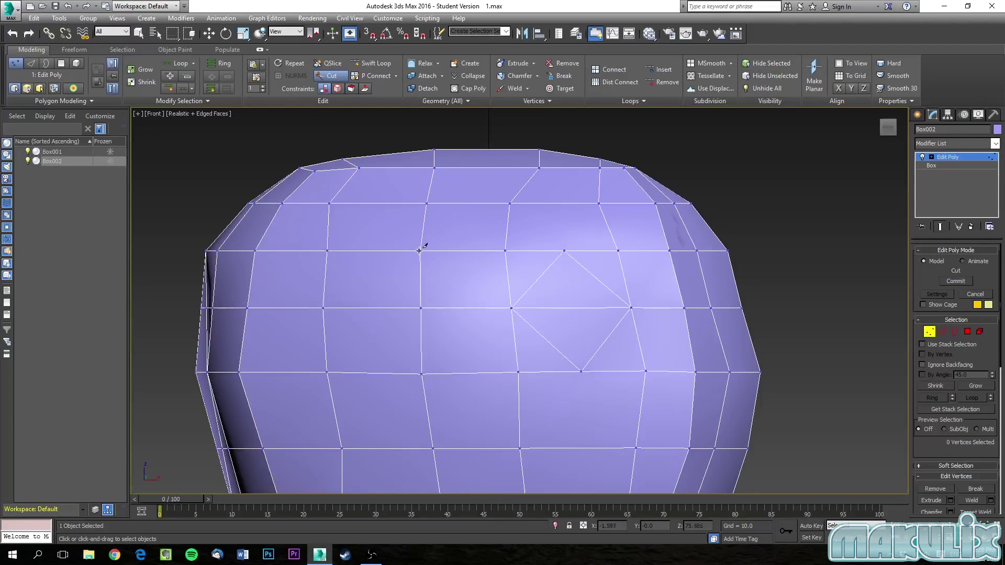
left_click(484, 309)
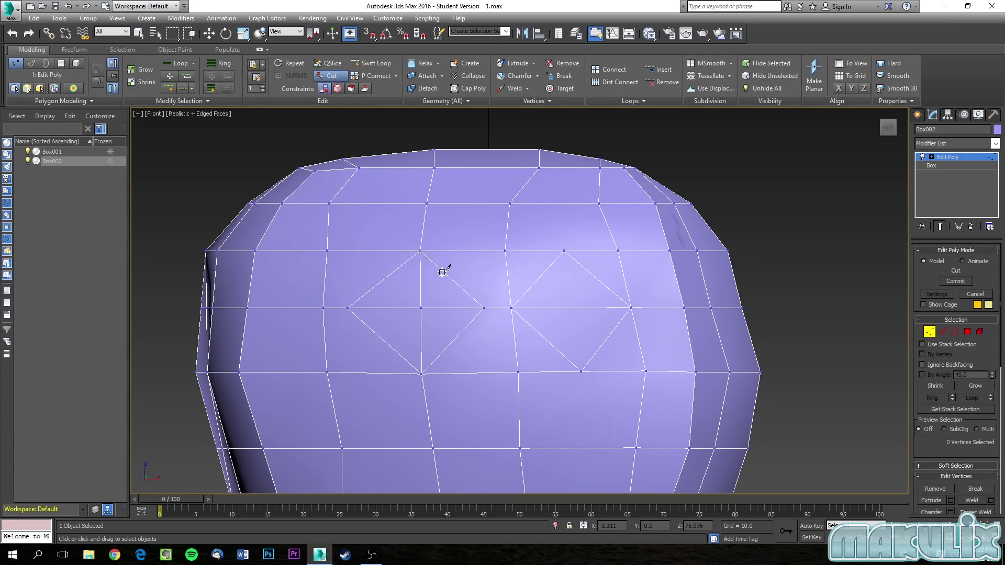
left_click(928, 332)
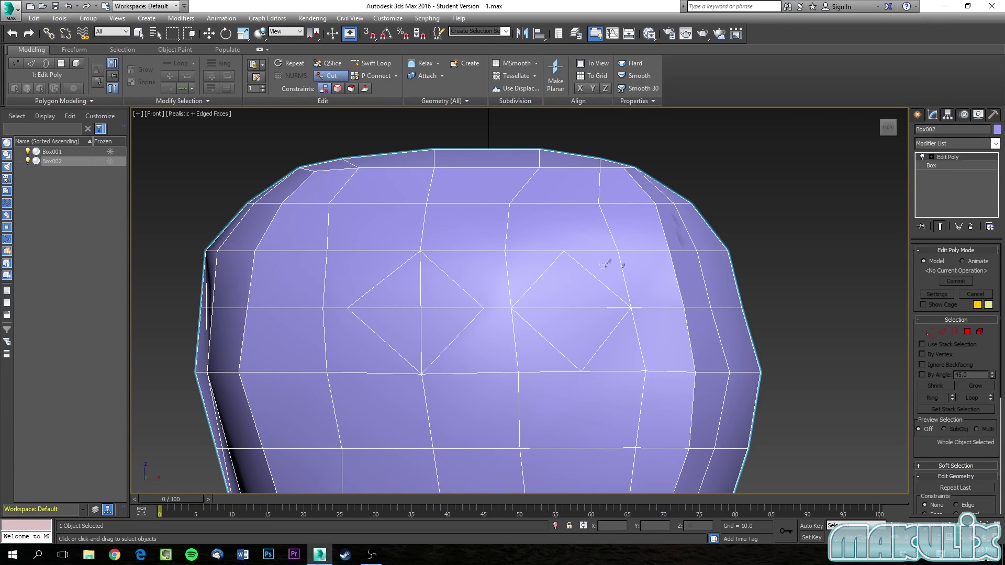
right_click(509, 277)
left_click(525, 288)
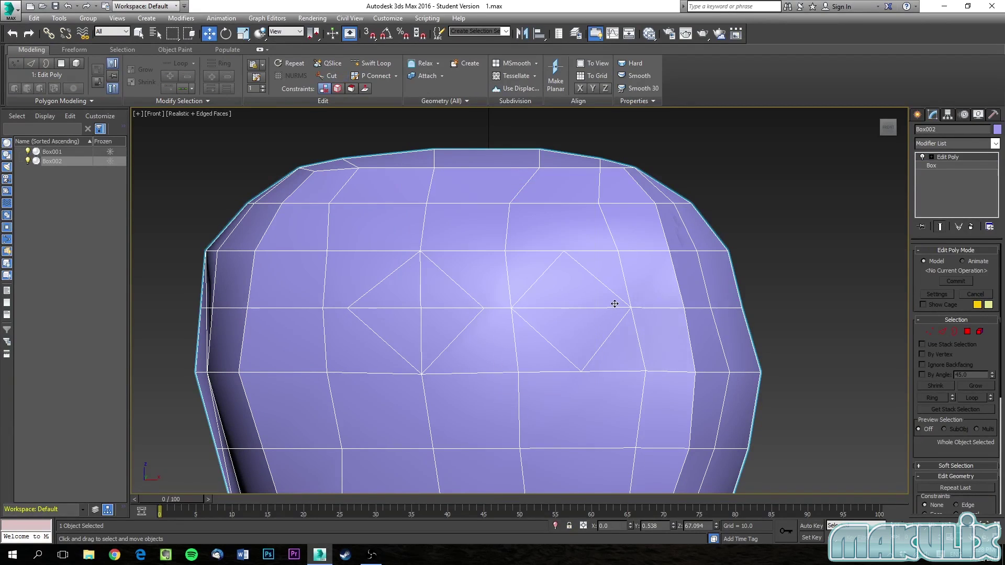
Cut a vertical edge through the undivided eye diamond, from its upper corner to its lower corner.
scroll(538, 304, "up", 4)
middle_click_drag(534, 303, 482, 229, "alt")
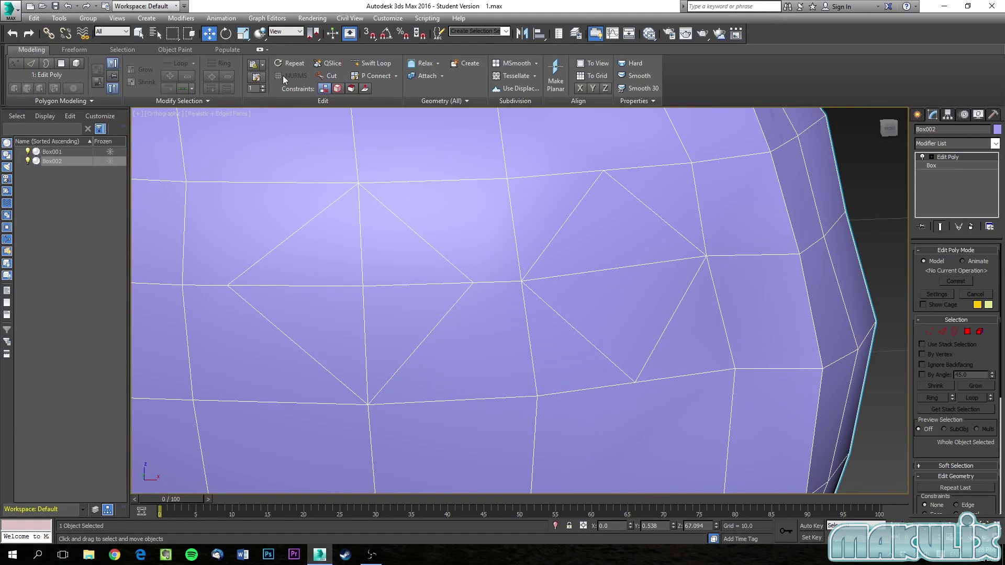
left_click(928, 332)
left_click(327, 77)
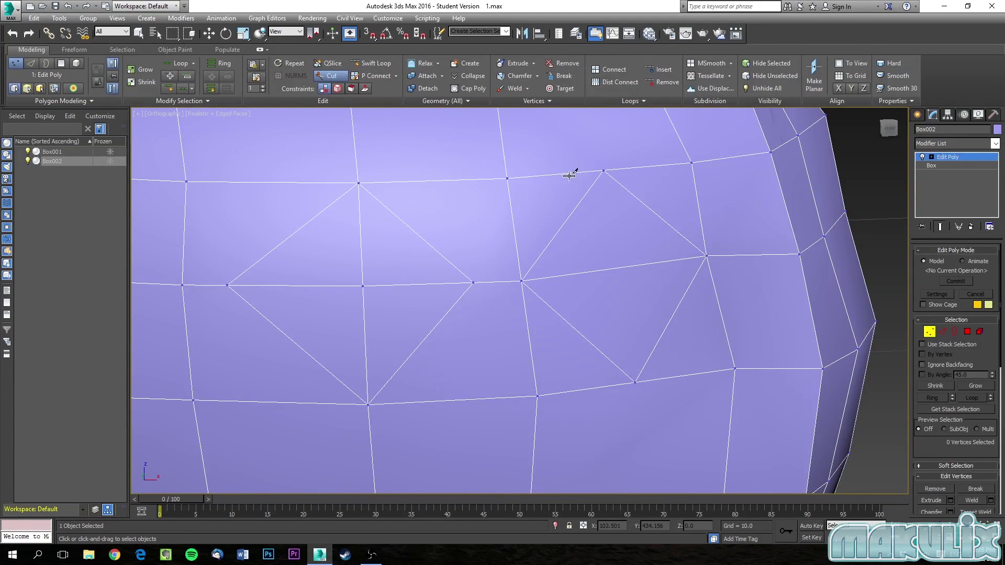
left_click(635, 382)
left_click(931, 333)
left_click(934, 331)
key("w")
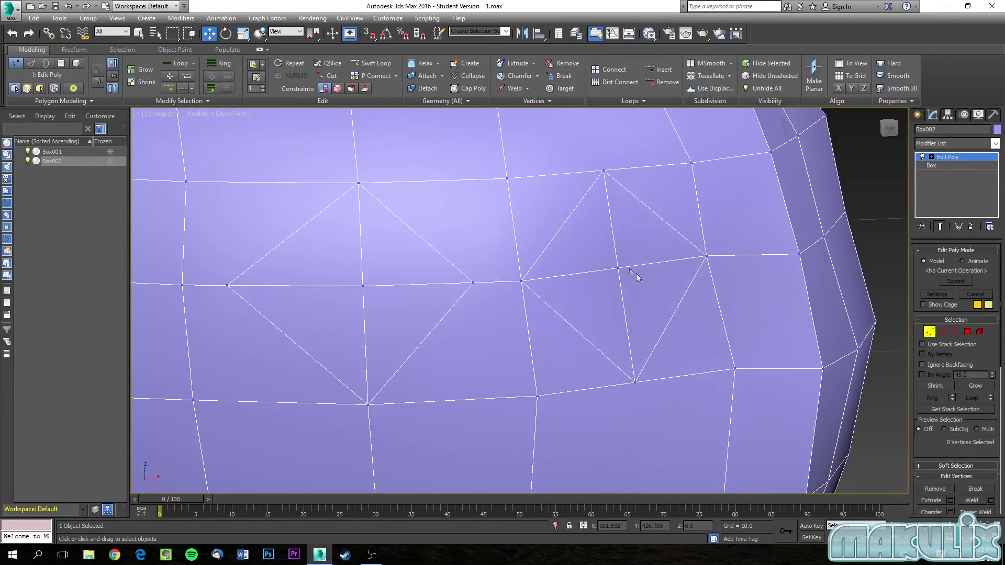
Push the centre vertex of each eye diamond back into the head to form the sockets.
left_click(618, 270)
middle_click_drag(617, 270, 649, 272, "alt")
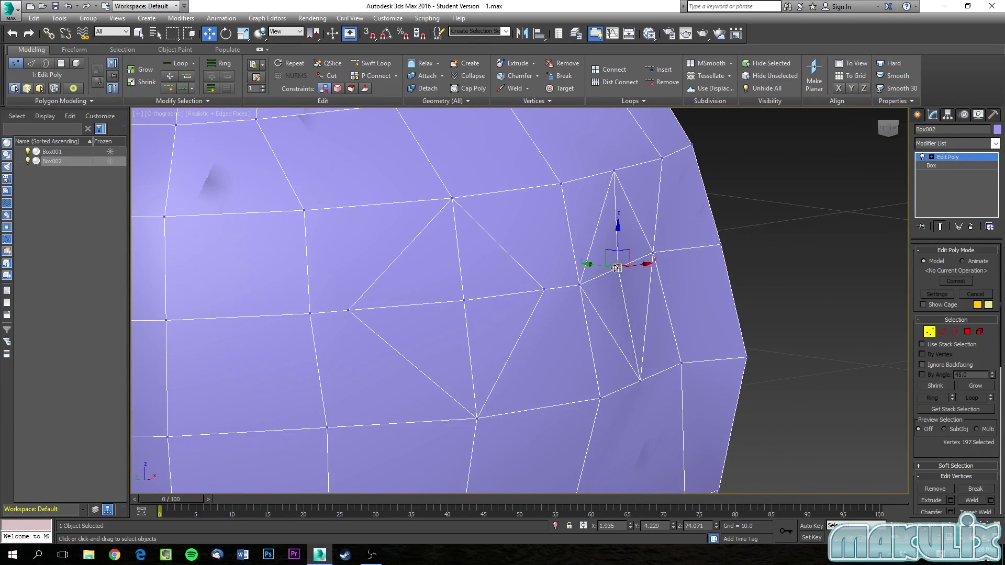
left_click_drag(591, 262, 536, 246)
left_click(464, 300)
left_click_drag(434, 296, 340, 269)
middle_click_drag(463, 286, 329, 289, "alt")
middle_click_drag(417, 290, 510, 273, "alt")
middle_click_drag(662, 285, 617, 260, "alt")
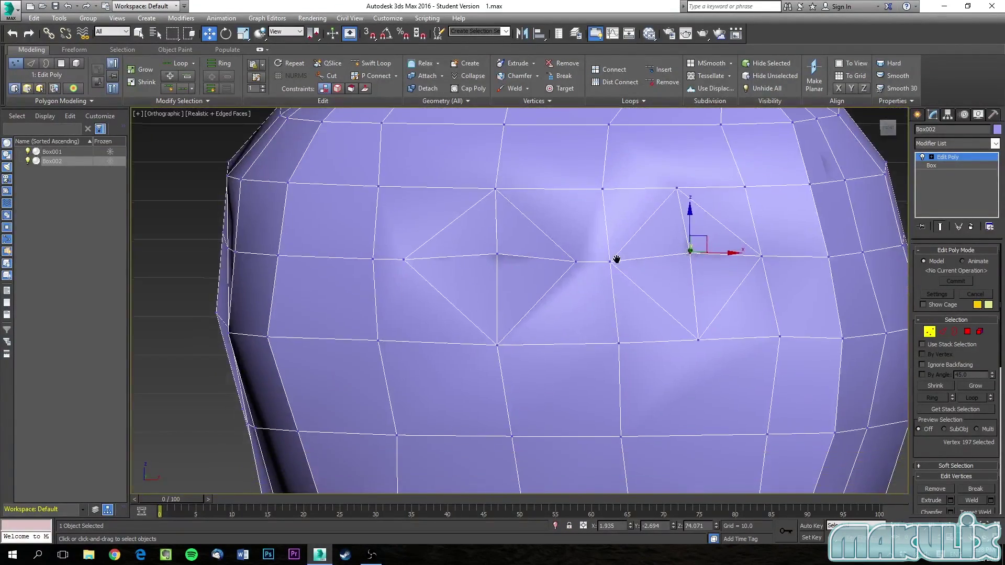
Chamfer the outline edges of both eye sockets, undoing the first attempt and repeating it.
scroll(501, 257, "up", 3)
left_click(565, 194)
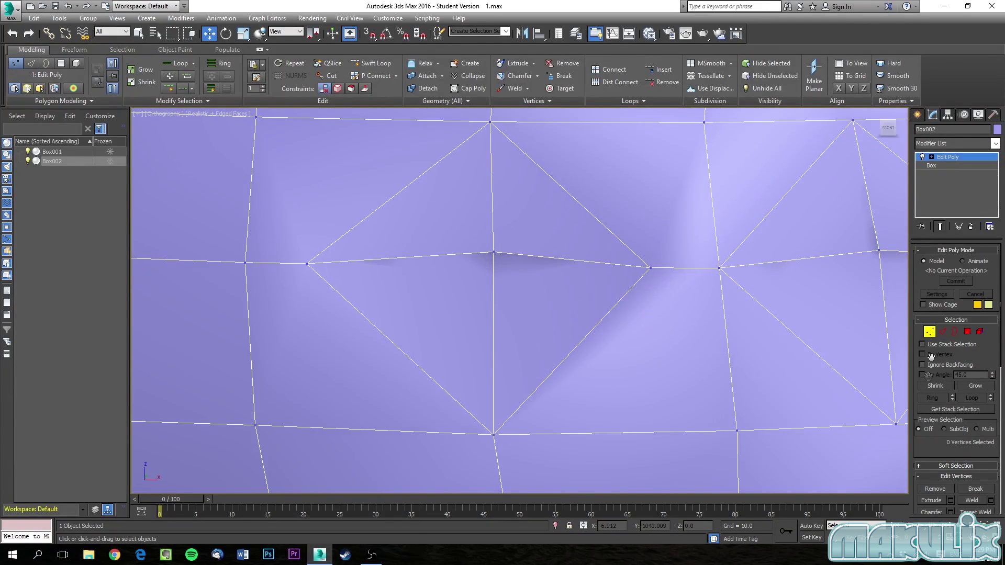
left_click(942, 332)
scroll(547, 205, "down", 6)
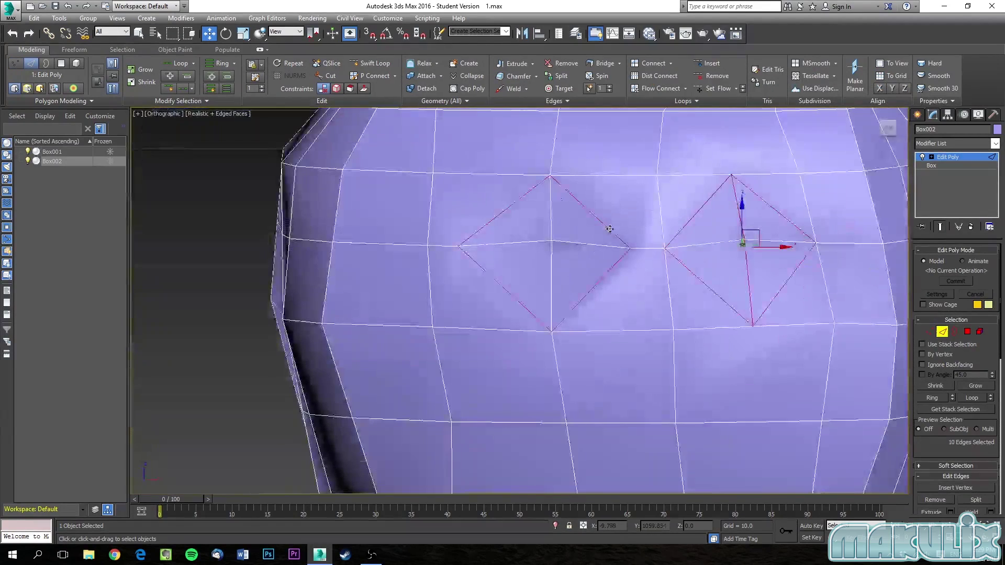
left_click(526, 78)
left_click_drag(502, 228, 512, 220)
key("ctrl+z")
left_click_drag(515, 234, 522, 225)
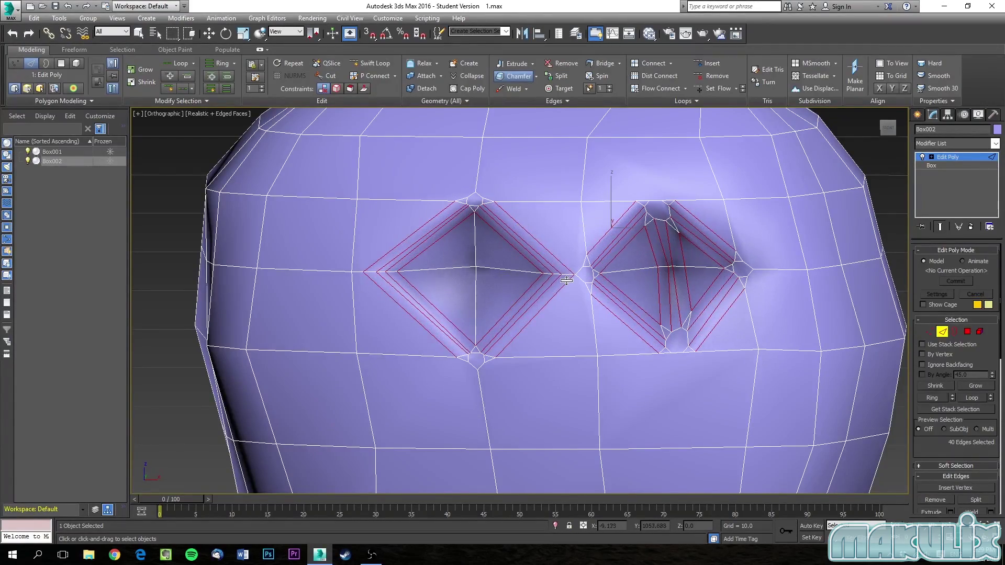
Examine the chamfered eye sockets and the lower face from several angles.
scroll(567, 280, "up", 3)
middle_click_drag(536, 310, 478, 296, "alt")
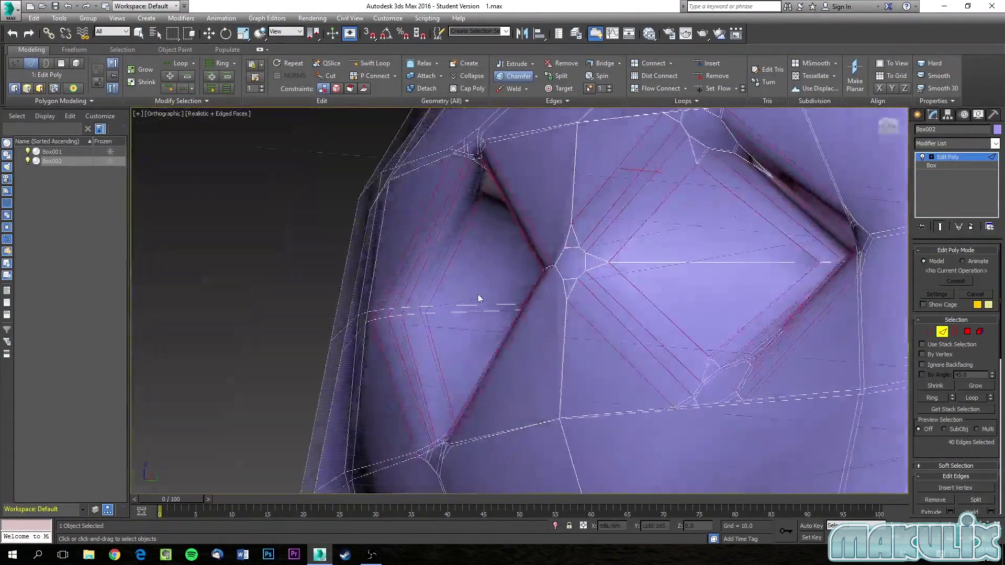
left_click(479, 296)
left_click(934, 333)
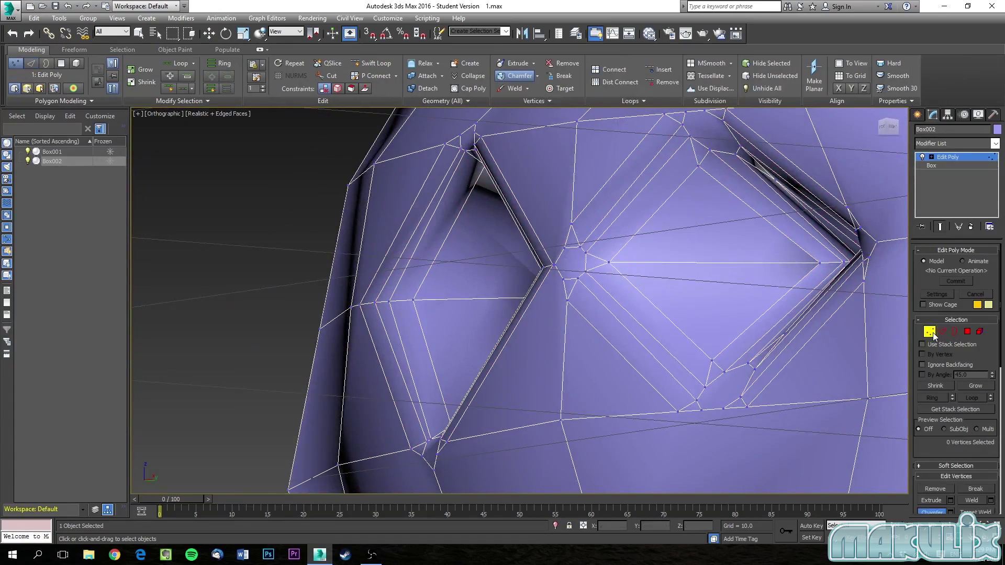
scroll(524, 315, "down", 8)
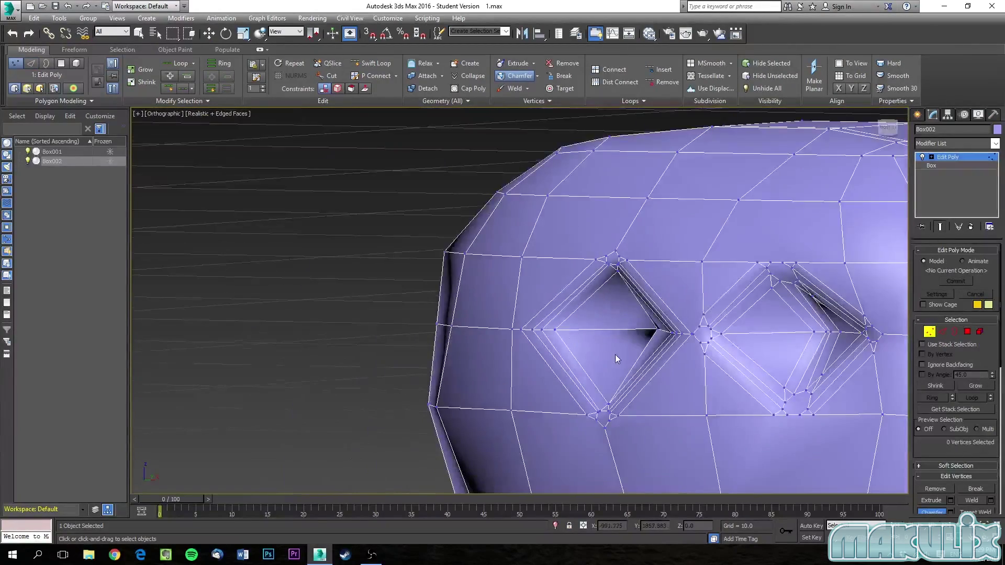
scroll(573, 345, "down", 3)
scroll(633, 344, "up", 5)
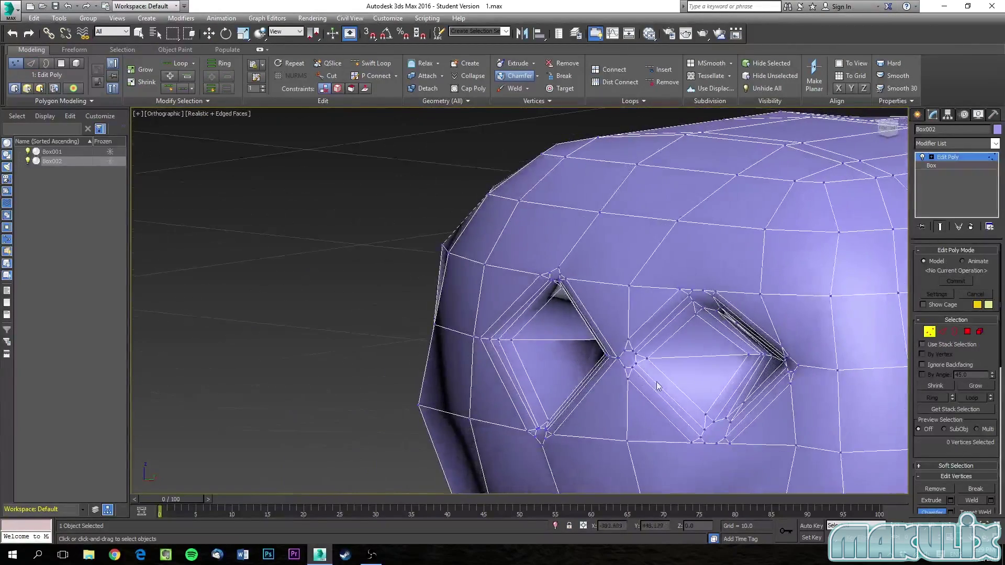
key("alt+space")
key("Escape")
middle_click_drag(522, 325, 585, 325, "alt")
middle_click_drag(585, 325, 472, 175)
scroll(529, 277, "down", 5)
mouse_move(529, 277)
middle_mouse_down("alt")
mouse_move(530, 319)
mouse_move(523, 263)
middle_mouse_up("alt")
scroll(500, 254, "up", 3)
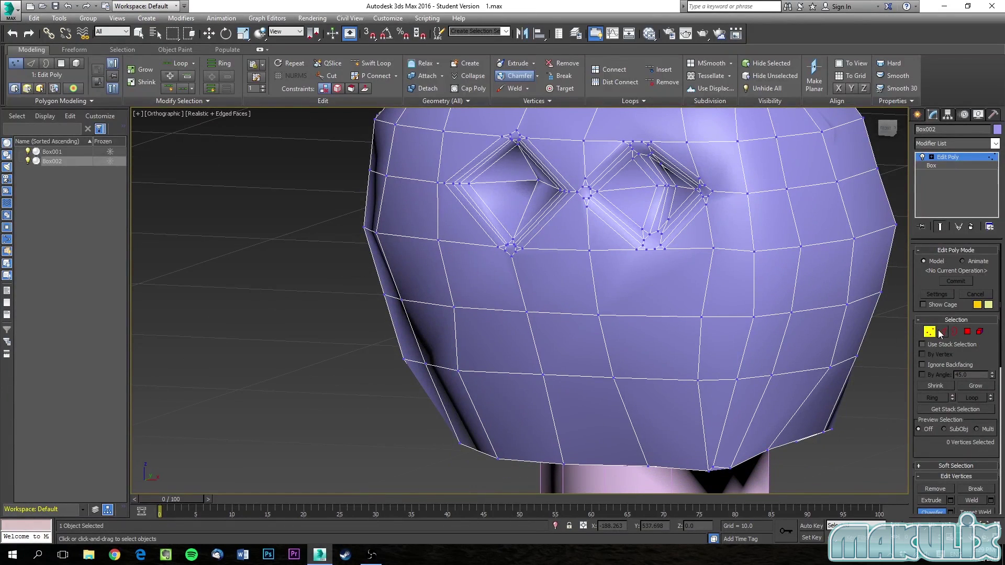
Cut the upper curve of a wide mouth across the face below the eyes, from cheek to cheek.
left_click(328, 76)
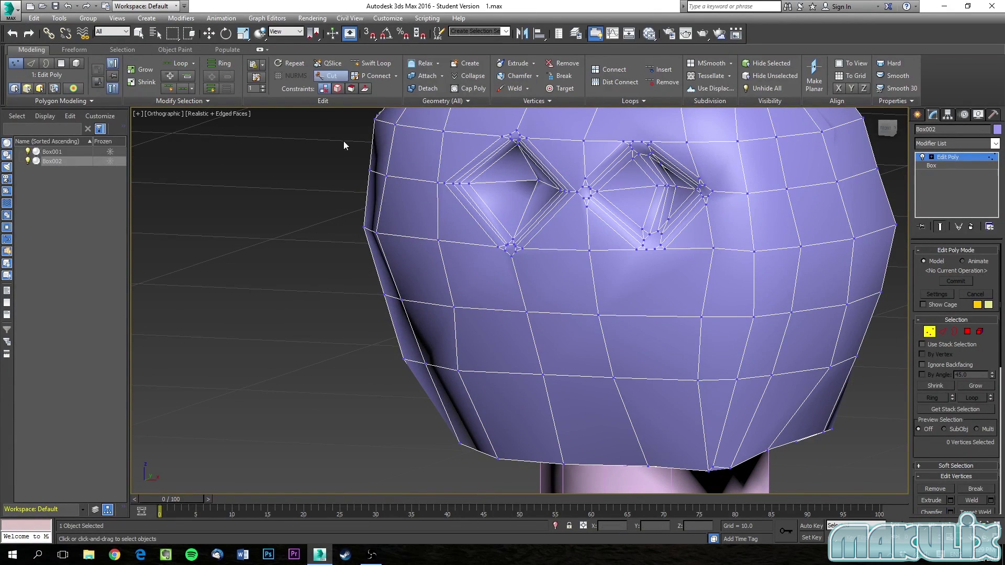
left_click(377, 232)
left_click(449, 287)
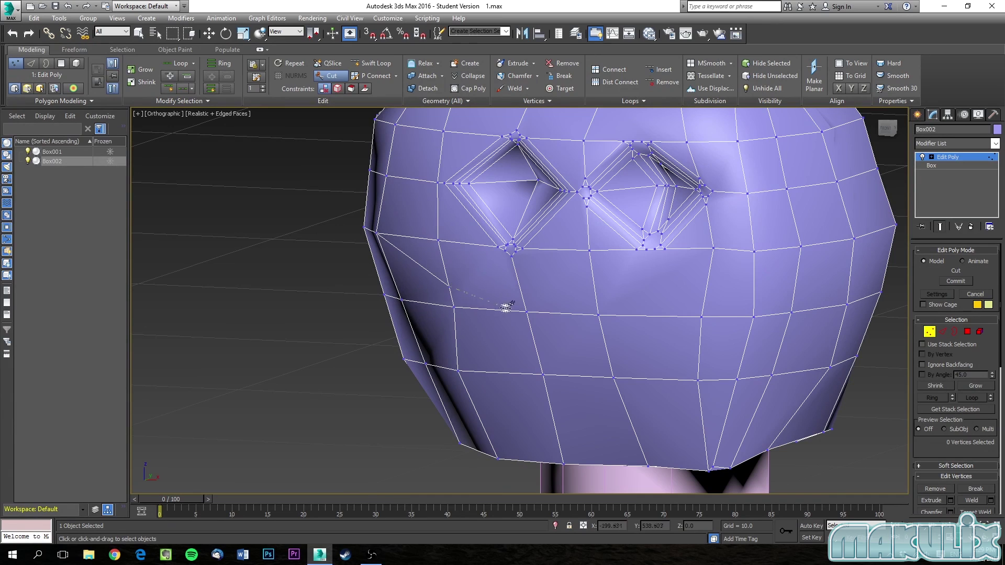
left_click(597, 315)
left_click(707, 290)
left_click(755, 250)
Cut the mouth's two slanted sides and its lower line to close the outline.
left_click(700, 379)
left_click(378, 231)
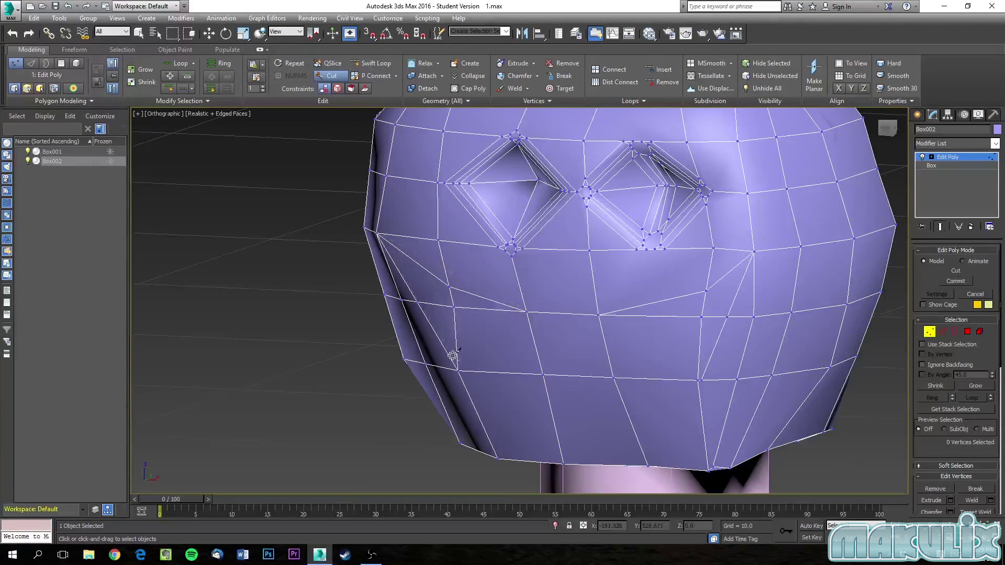
left_click(544, 391)
left_click(617, 391)
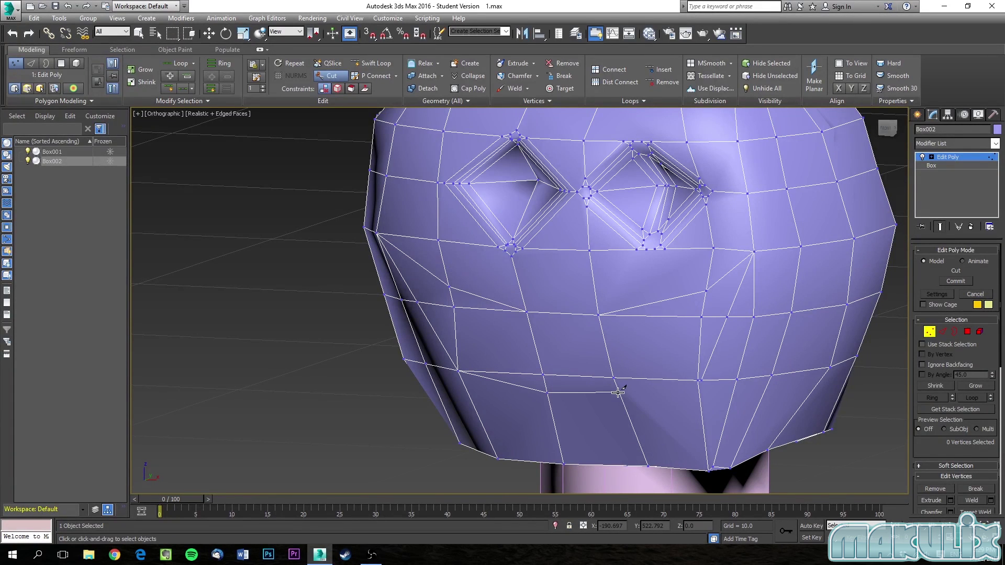
left_click(699, 380)
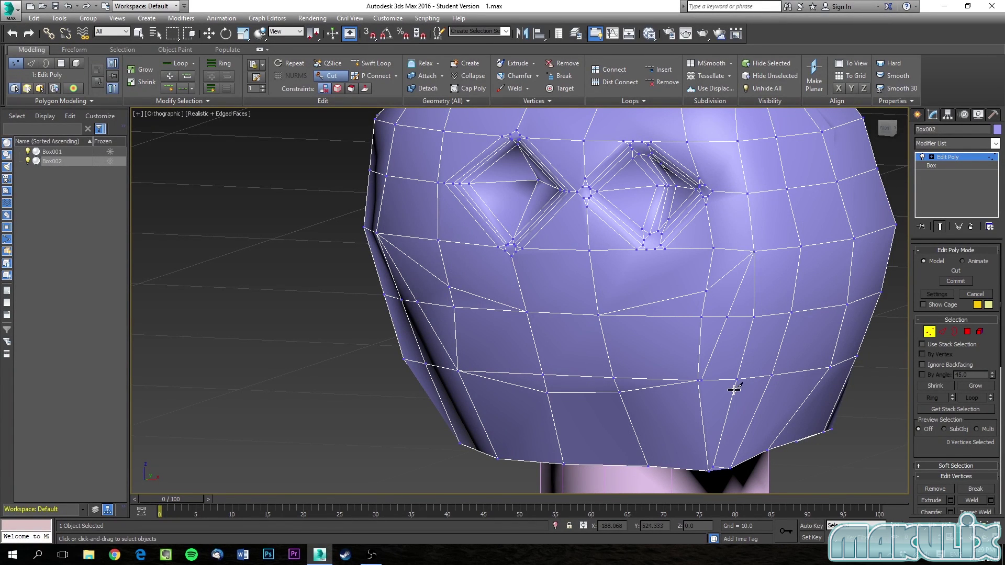
Collapse the two nearly coincident vertices at the right end of the mouth's lower line into one.
scroll(733, 391, "up", 10)
left_click(929, 333)
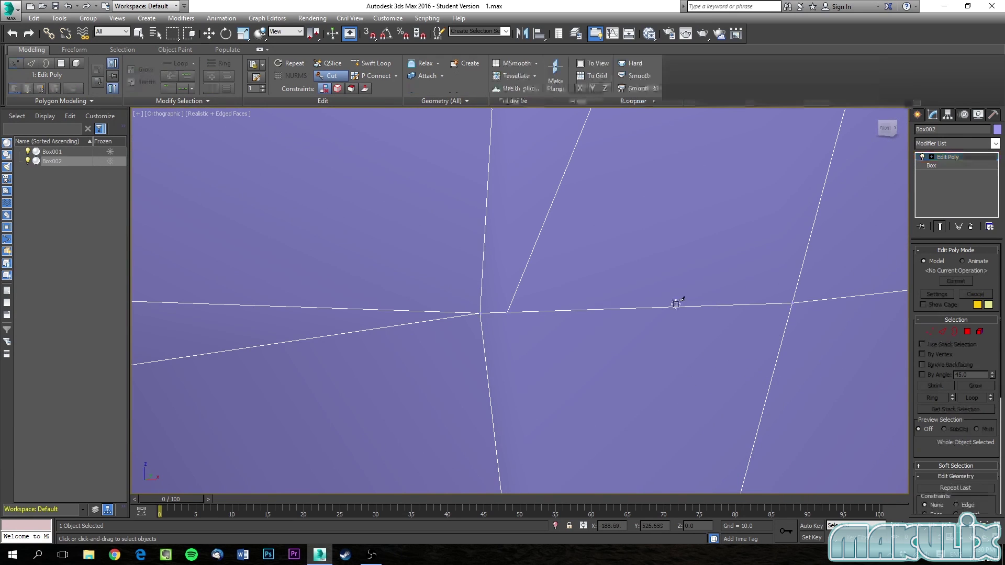
right_click(794, 316)
right_click(619, 323)
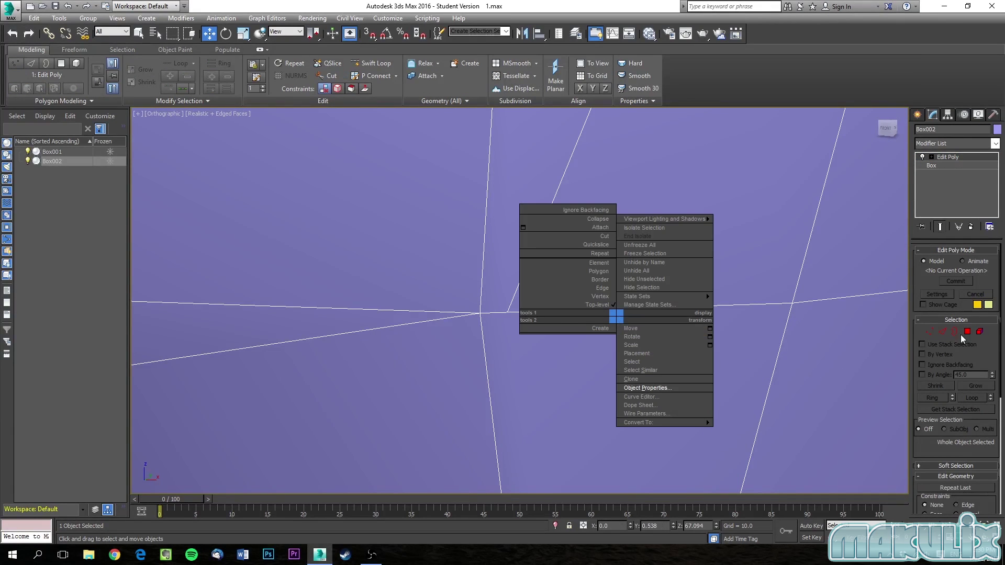
left_click(928, 331)
left_click_drag(442, 305, 519, 317)
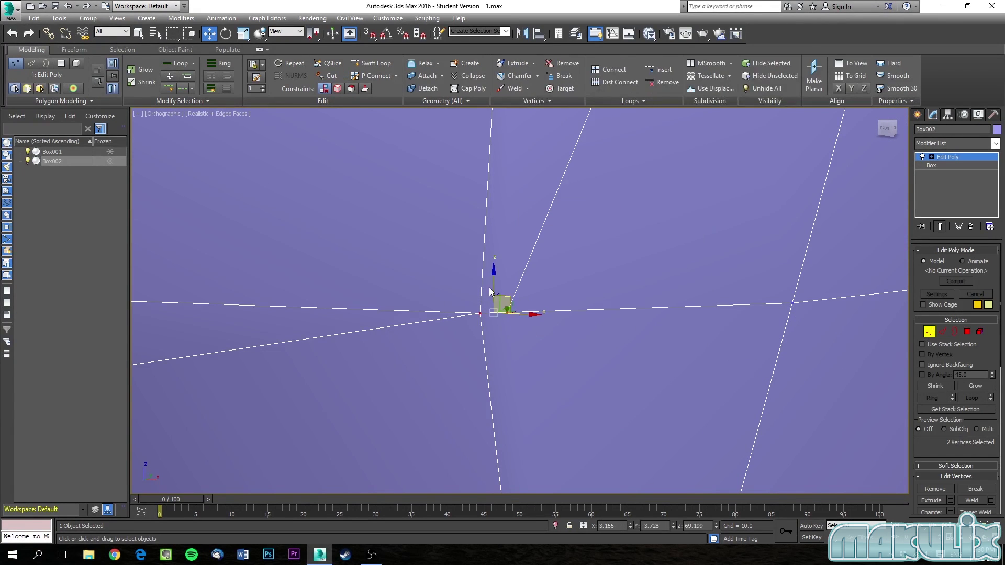
left_click(469, 75)
scroll(452, 243, "down", 6)
middle_click_drag(359, 276, 485, 316)
middle_click_drag(406, 295, 548, 341)
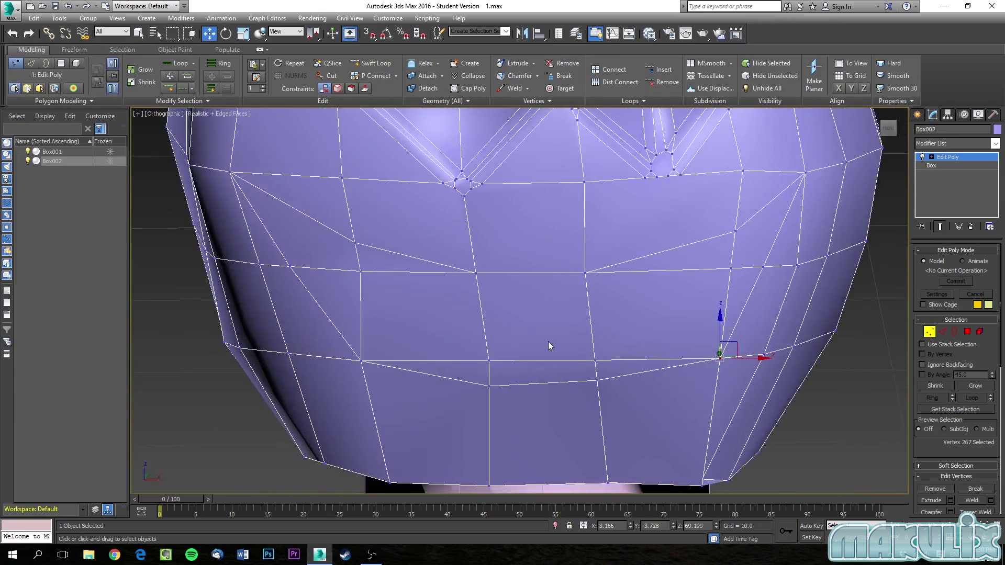
scroll(548, 341, "down", 2)
left_click(659, 314)
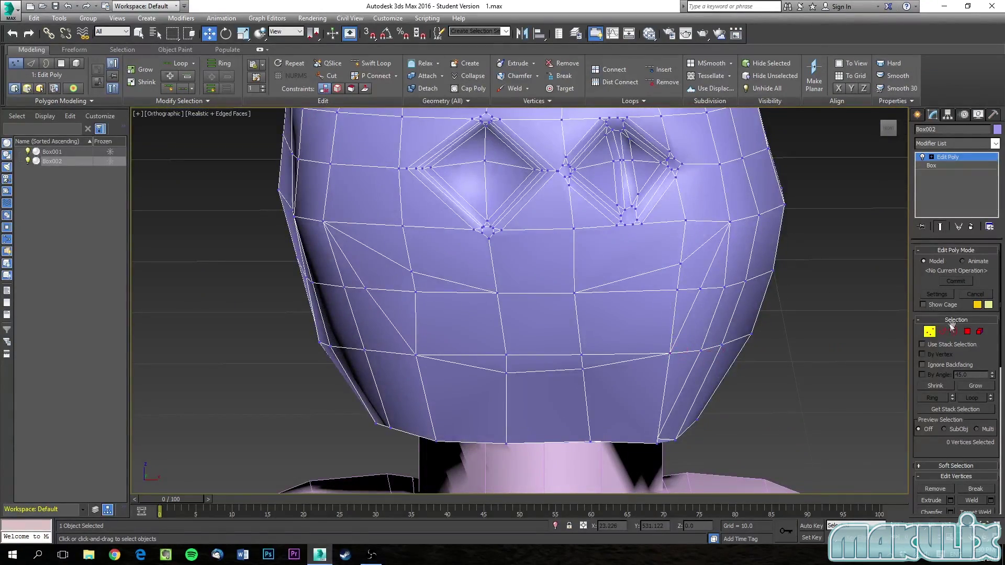
Select all 12 polygons inside the mouth outline and extrude them inward to recess the mouth.
left_click(966, 332)
left_click(700, 276)
left_click(649, 285, "ctrl")
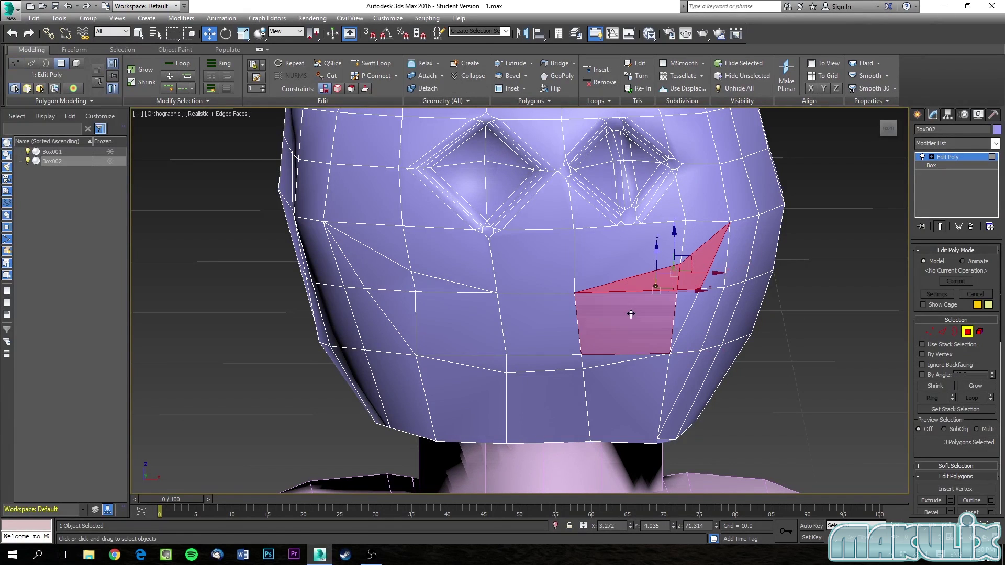
left_click(663, 310, "ctrl")
left_click(680, 307, "ctrl")
left_click(607, 359, "ctrl")
left_click(552, 365, "ctrl")
left_click(534, 340, "ctrl")
left_click(492, 337, "ctrl")
left_click(486, 361, "ctrl")
left_click(374, 259, "ctrl")
left_click(393, 302, "ctrl")
middle_click_drag(475, 314, 502, 316, "alt")
left_click(512, 63)
left_click_drag(537, 322, 517, 348)
middle_click_drag(523, 349, 569, 333, "alt")
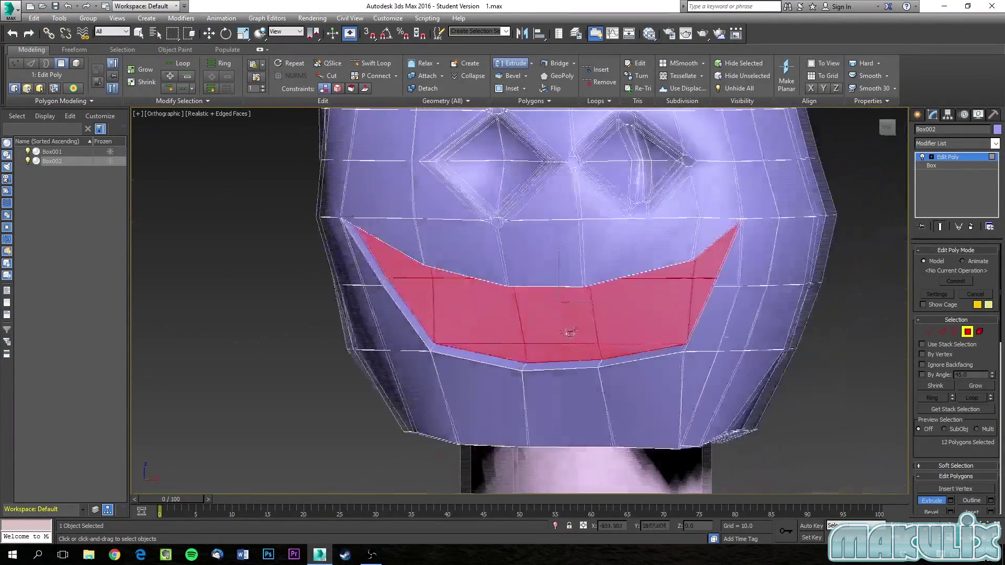
Extrude the mouth polygons further into the head and scale them down to a small patch.
scroll(569, 333, "down", 8)
scroll(574, 327, "up", 8)
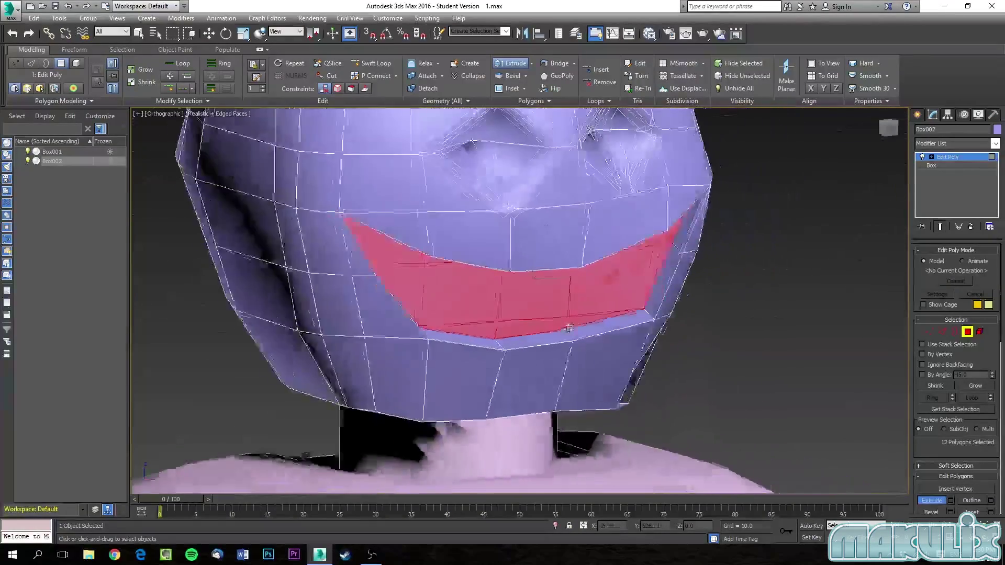
scroll(569, 328, "down", 2)
middle_click_drag(523, 295, 511, 271, "alt")
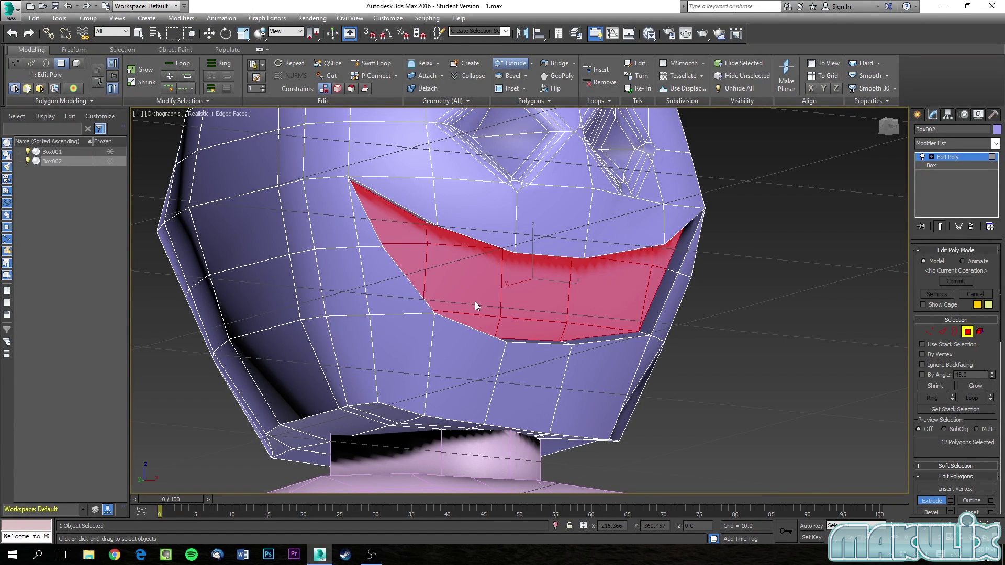
middle_click_drag(532, 295, 458, 310, "alt")
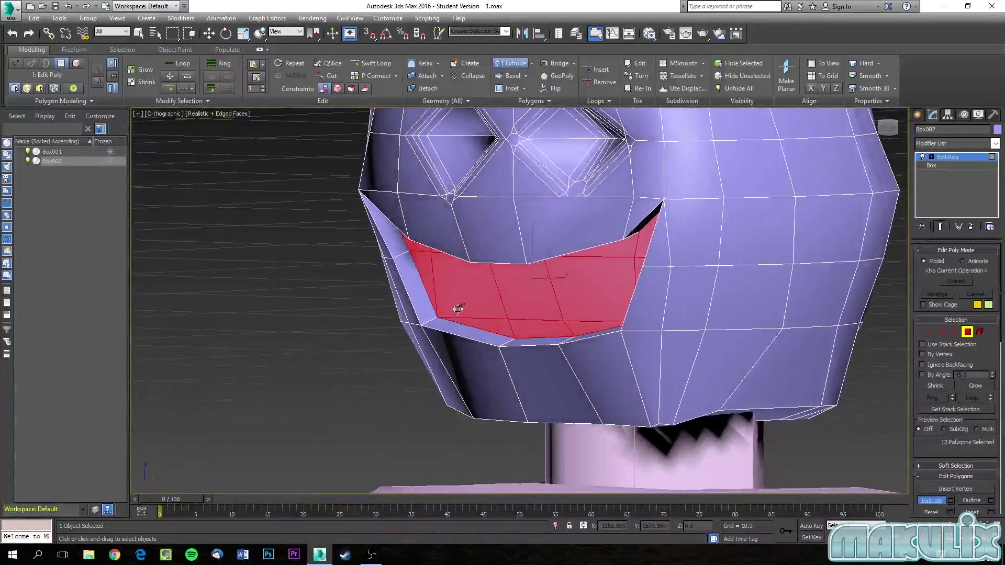
left_click_drag(465, 304, 440, 309)
middle_click_drag(513, 303, 543, 291, "alt")
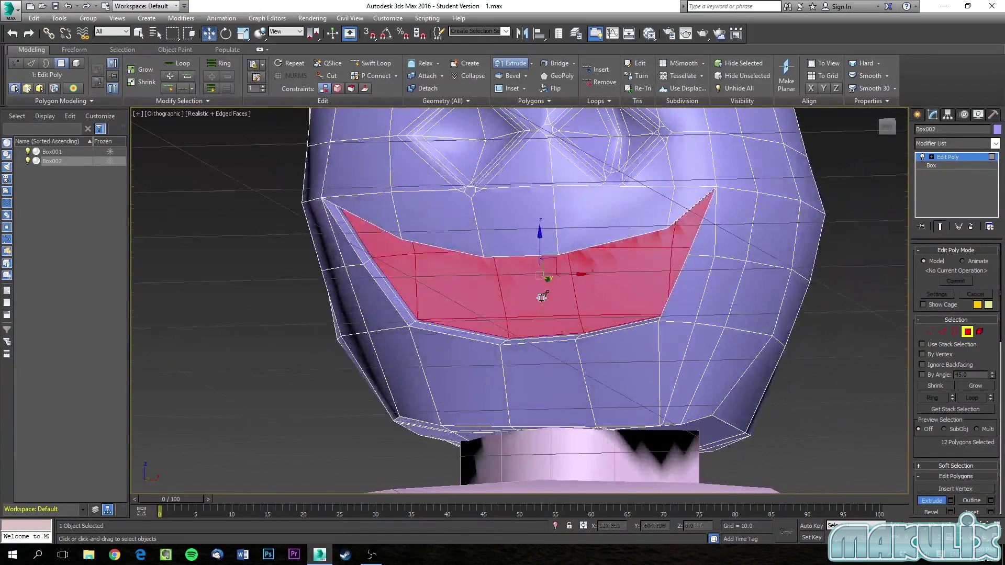
key("r")
left_click_drag(530, 296, 560, 398)
middle_click_drag(560, 398, 514, 366, "alt")
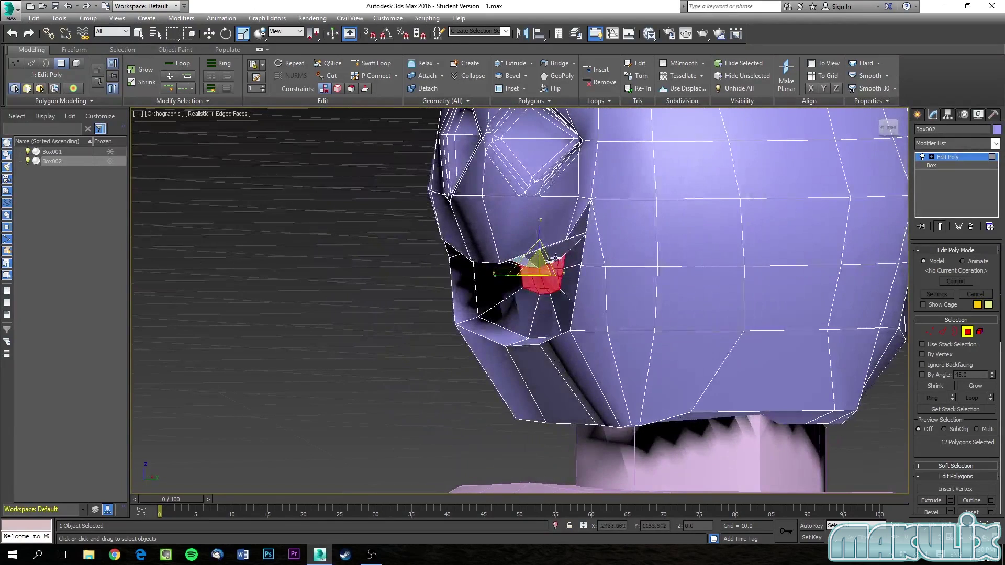
Move the shrunken mouth polygons deeper into the head to form a funnel-shaped mouth cavity.
key("w")
left_click_drag(570, 278, 607, 275)
middle_click_drag(607, 275, 607, 296, "alt")
key("f")
middle_click_drag(549, 120, 586, 325)
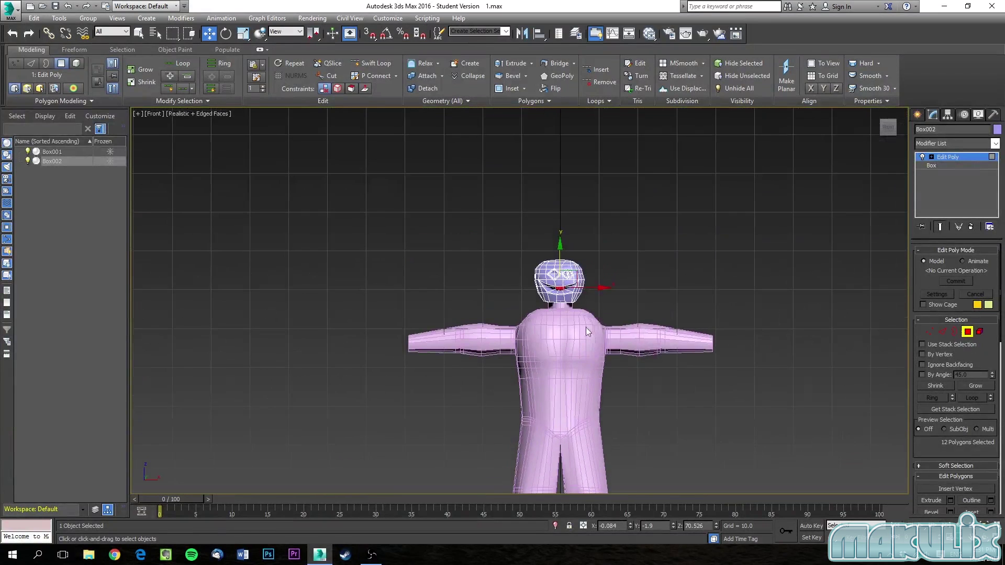
scroll(585, 325, "up", 5)
scroll(615, 307, "up", 4)
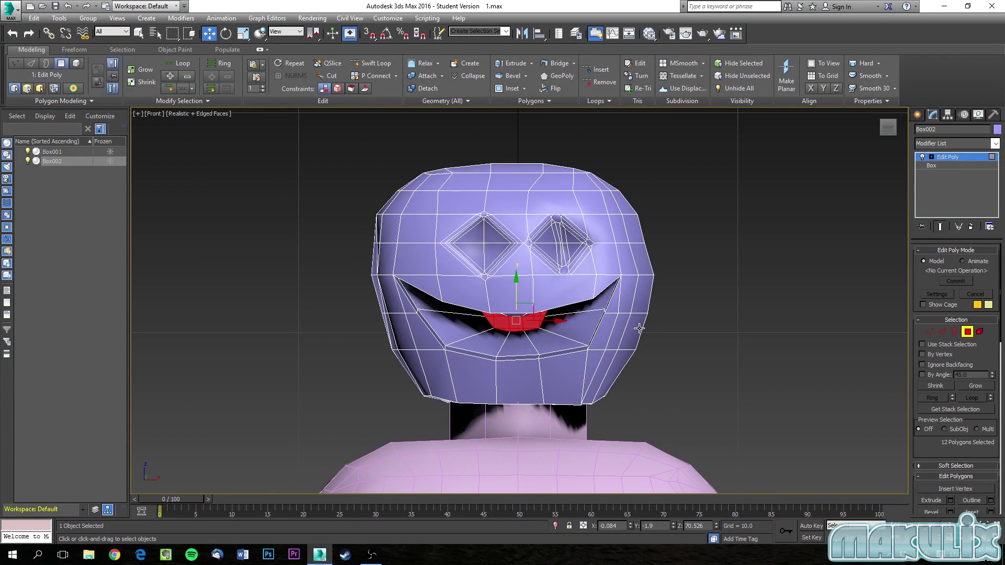
Move all vertices of the head's upper rows slightly upward in the front view.
left_click(924, 330)
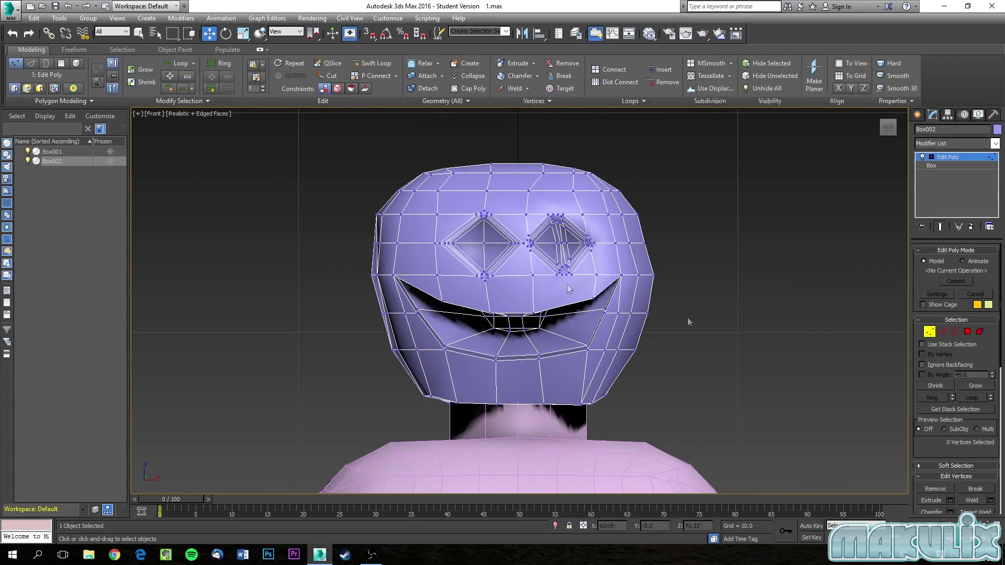
left_click_drag(408, 229, 399, 223)
left_click_drag(345, 191, 419, 194)
left_click(398, 189)
left_click(500, 160)
scroll(625, 232, "down", 2)
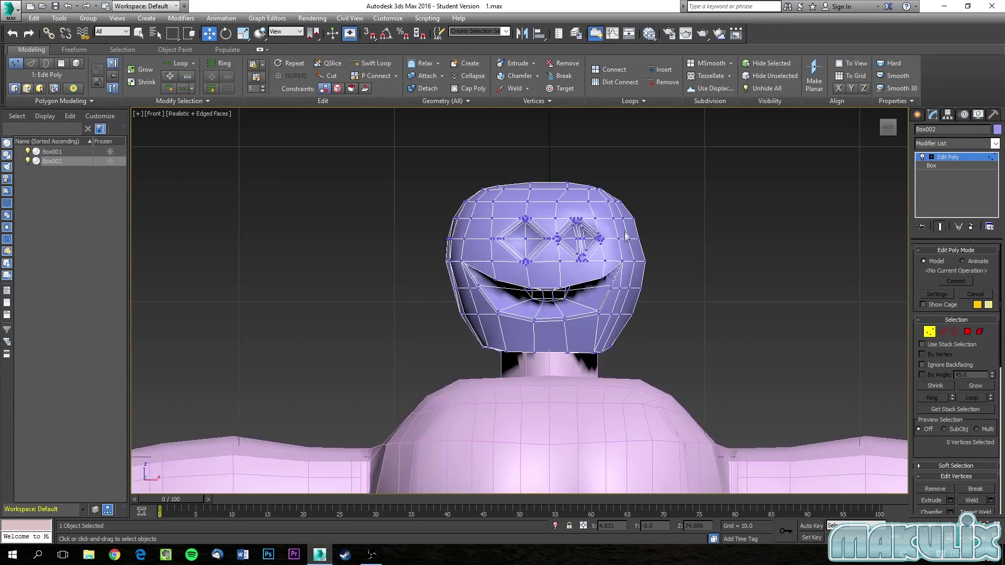
scroll(627, 235, "down", 2)
scroll(617, 220, "down", 2)
scroll(614, 188, "up", 6)
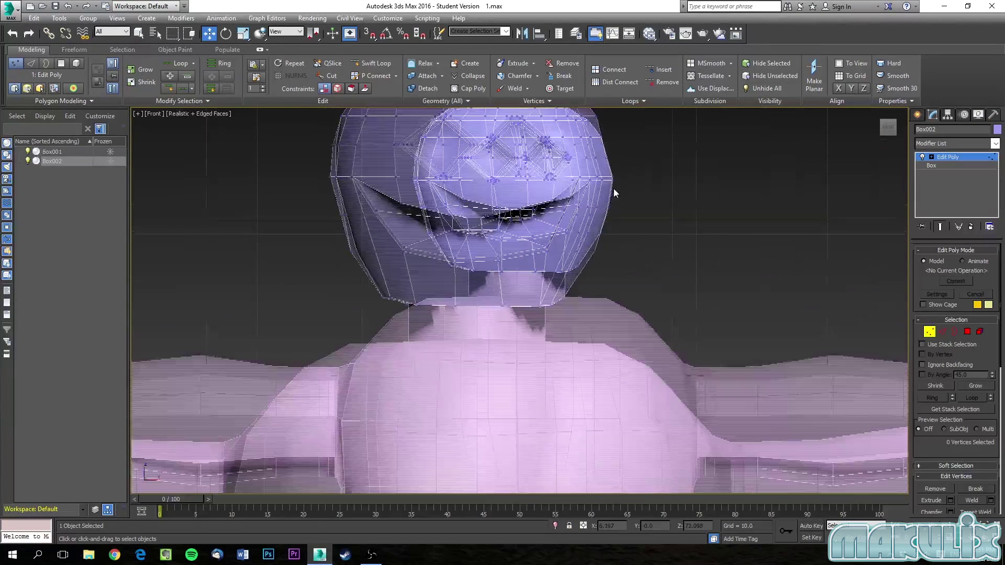
left_click_drag(374, 254, 359, 218)
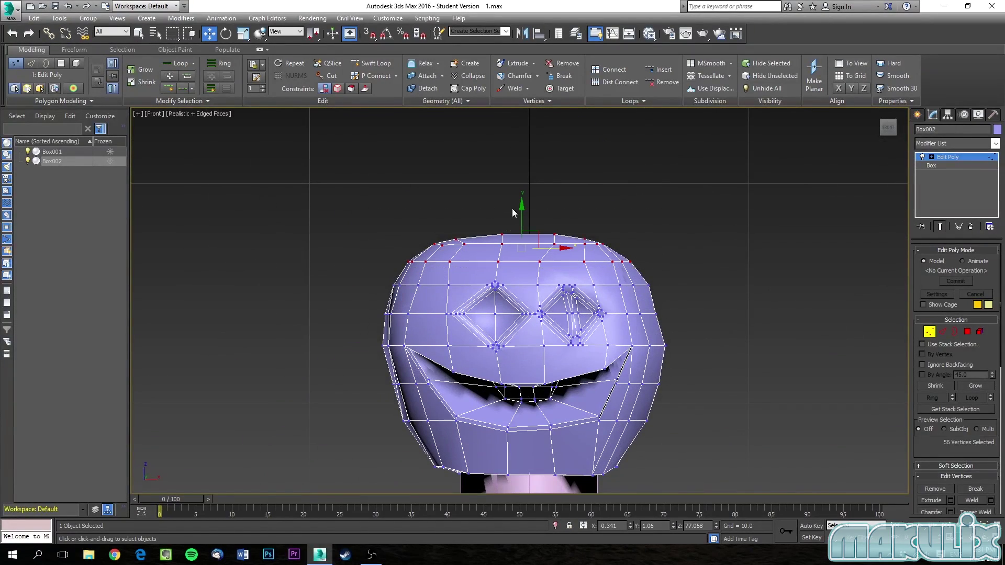
left_click_drag(520, 207, 521, 200)
Raise only the topmost vertex rows of the head a little more to round the crown.
left_click(639, 246)
left_click_drag(636, 239, 432, 210)
left_click_drag(527, 198, 527, 193)
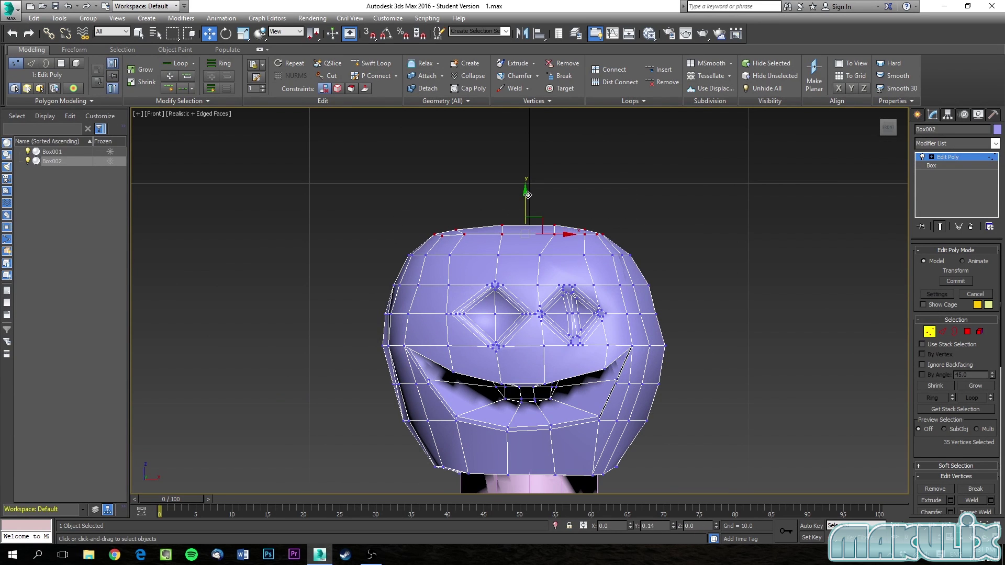
left_click(587, 215)
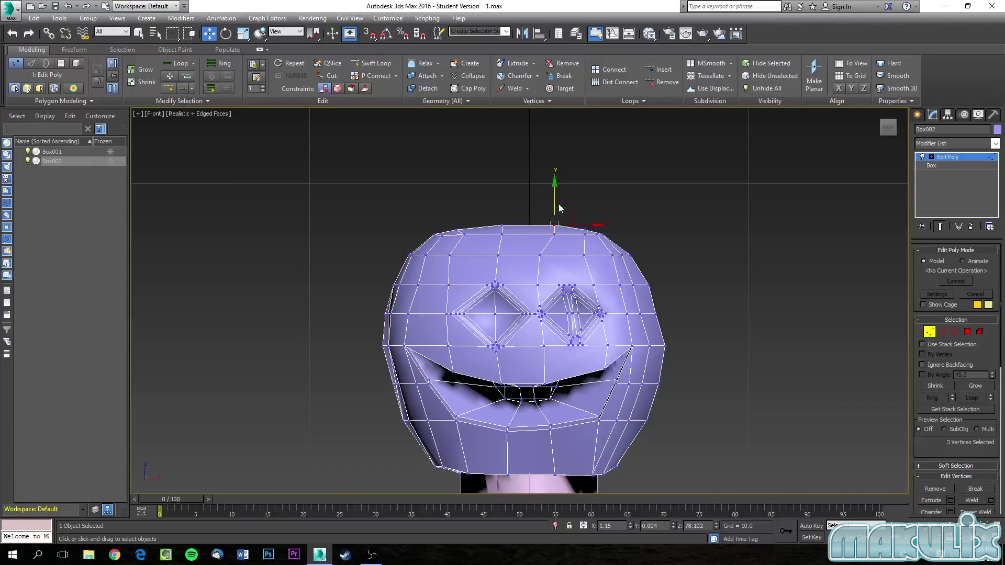
Examine the reshaped head, its mouth cavity and its proportions against the body from several angles.
scroll(644, 221, "down", 5)
middle_click_drag(641, 237, 471, 210, "alt")
scroll(507, 186, "up", 5)
scroll(471, 210, "up", 3)
scroll(554, 242, "down", 2)
scroll(638, 281, "down", 5)
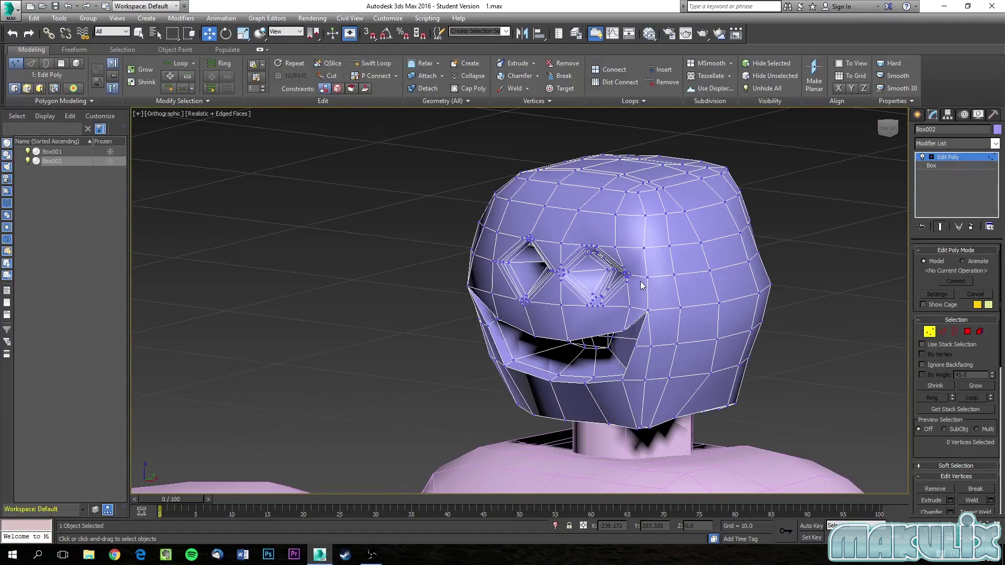
middle_click_drag(639, 283, 648, 229)
middle_click_drag(762, 372, 739, 279)
scroll(714, 274, "down", 2)
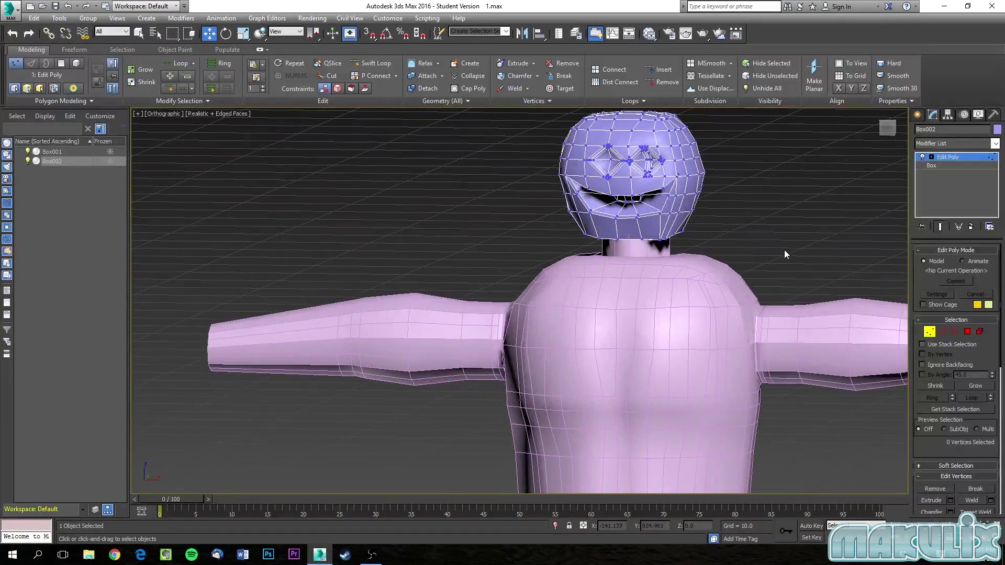
scroll(747, 269, "down", 5)
scroll(704, 287, "up", 2)
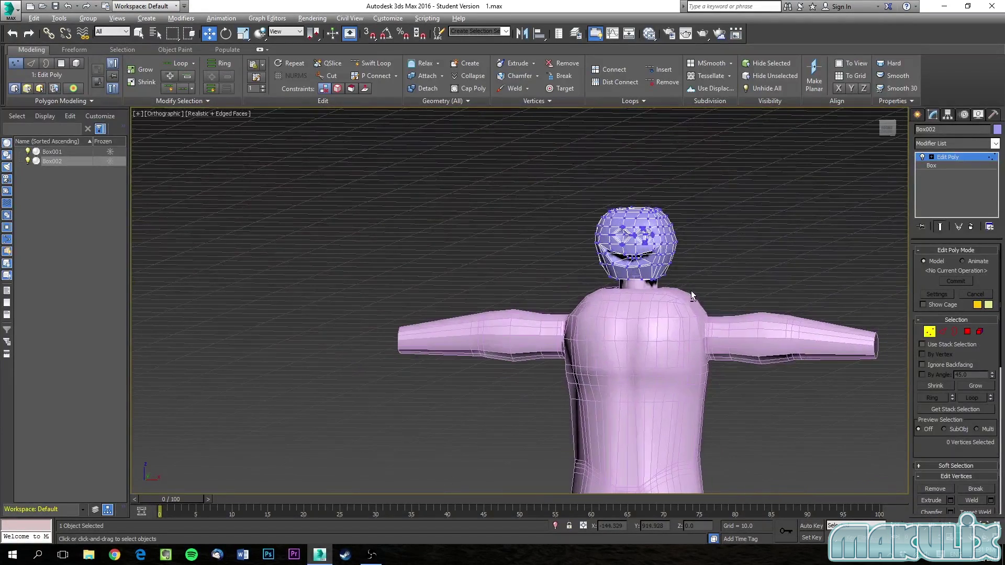
scroll(684, 296, "up", 5)
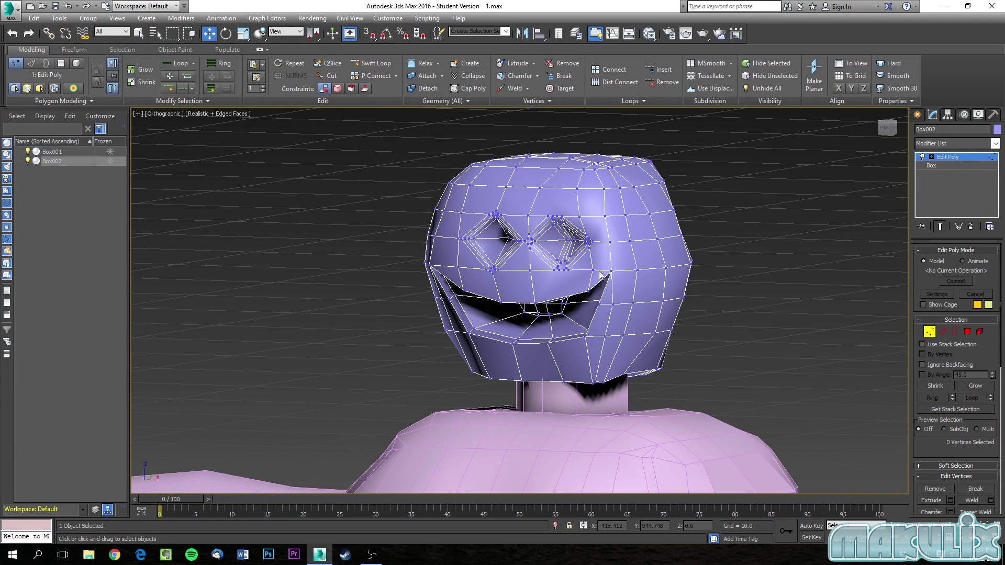
middle_click_drag(226, 259, 356, 233, "alt")
scroll(282, 163, "down", 3)
middle_click_drag(608, 345, 588, 283, "alt")
scroll(554, 289, "up", 2)
scroll(554, 289, "down", 2)
Create a sphere with a radius of about 2.23 beside the body and set its segments to 16.
left_click(919, 115)
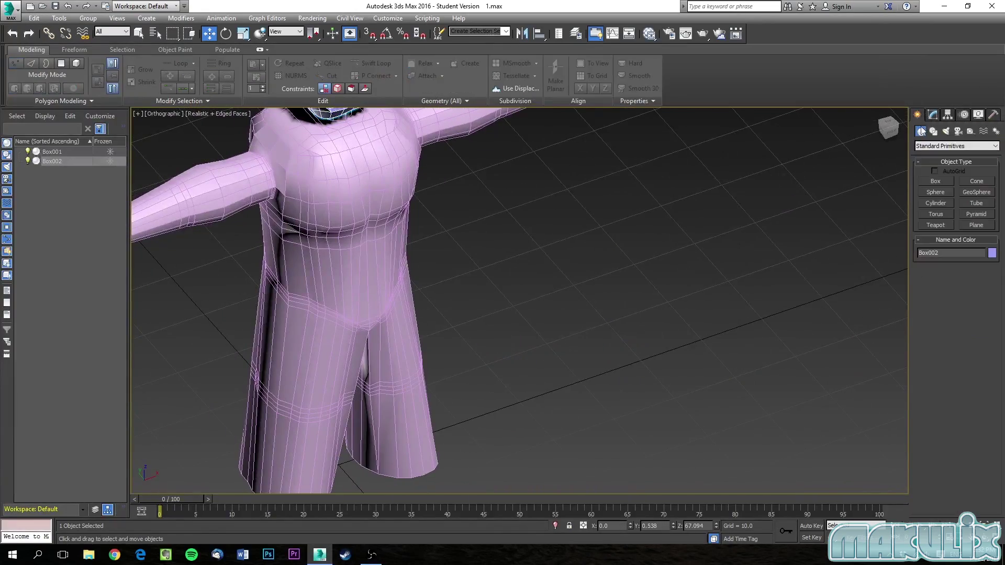
left_click(943, 192)
left_click_drag(561, 345, 571, 355)
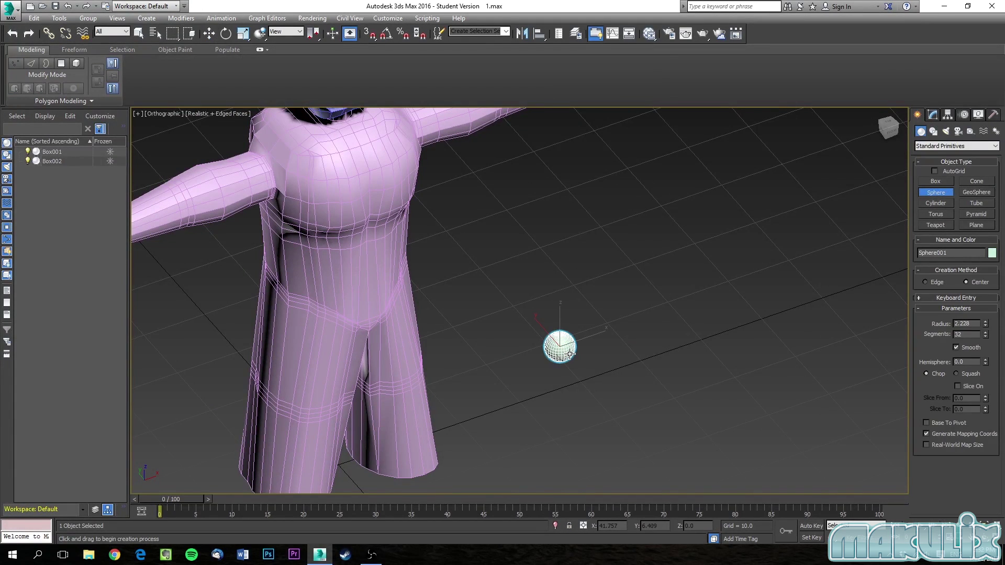
mouse_move(986, 336)
left_mouse_down()
mouse_move(989, 350)
mouse_move(988, 342)
left_mouse_up()
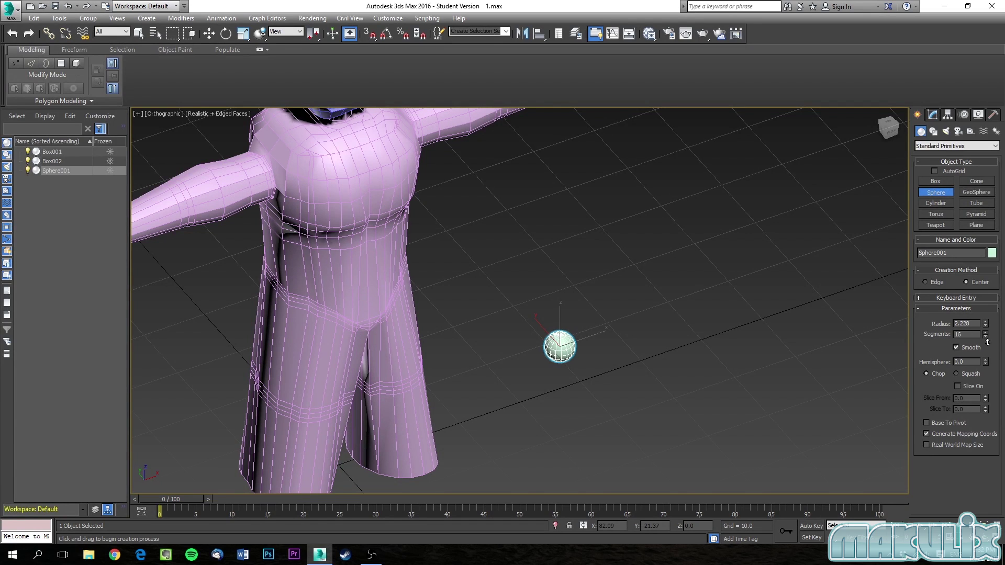
scroll(549, 357, "up", 6)
middle_click_drag(548, 357, 404, 265)
scroll(429, 253, "up", 2)
scroll(481, 429, "up", 2)
right_click(406, 290)
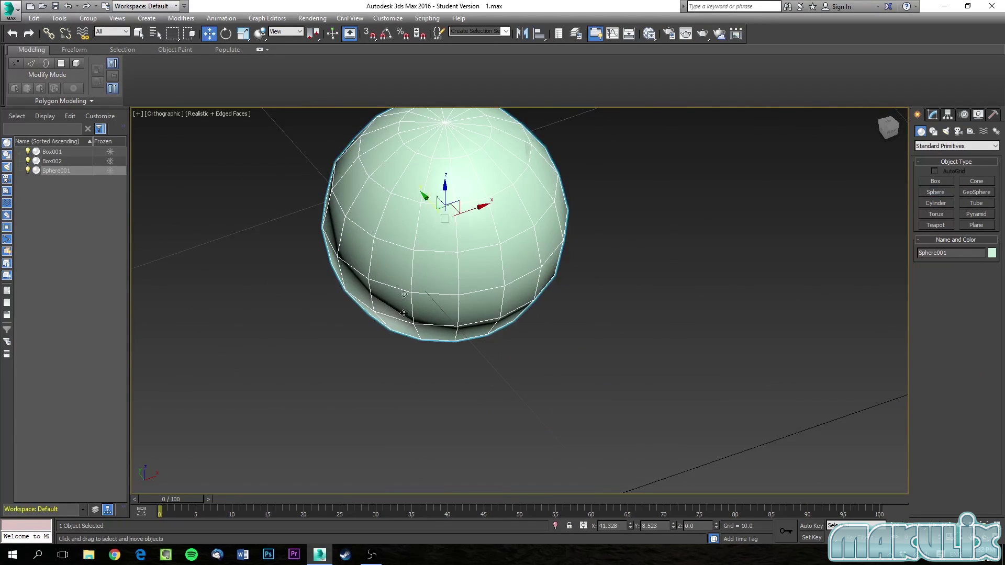
left_click(406, 345)
Raise the sphere to eye height and line it up with the left eye socket in the front view.
scroll(406, 344, "down", 3)
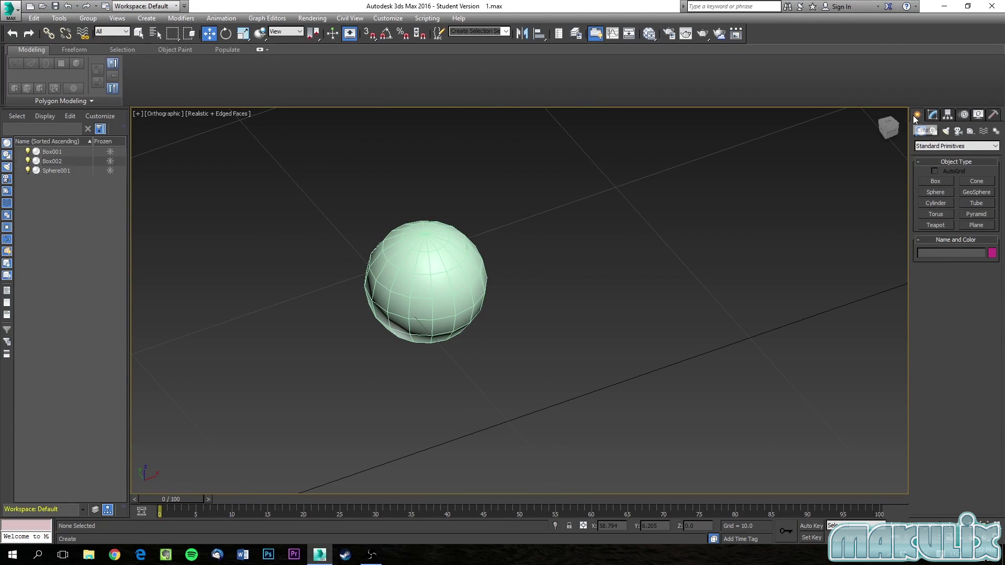
key("f")
left_click(683, 356)
left_click_drag(682, 326, 683, 146)
middle_click_drag(662, 227, 679, 368)
left_click_drag(697, 266, 721, 200)
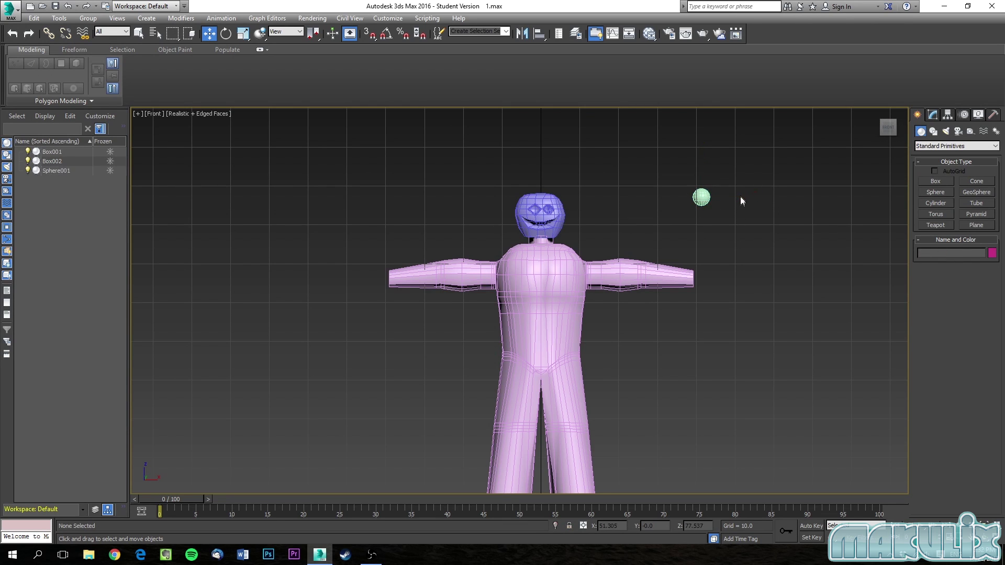
left_click_drag(755, 203, 592, 199)
left_click_drag(536, 157, 537, 166)
Move the sphere forward from behind the head into the eye socket, to about Y -2.07.
mouse_move(602, 199)
middle_mouse_down("alt")
mouse_move(640, 199)
mouse_move(594, 198)
middle_mouse_up("alt")
scroll(593, 198, "up", 5)
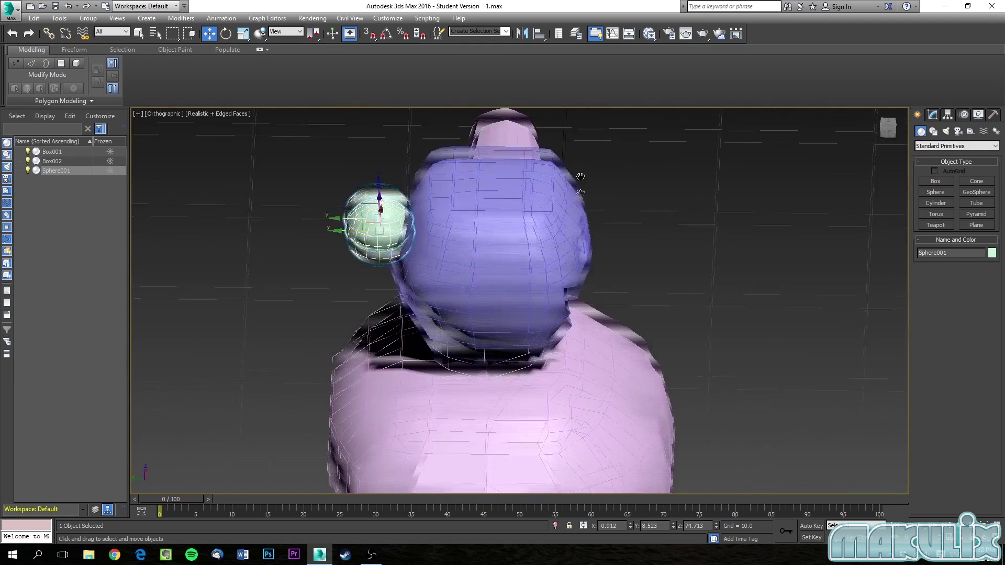
left_click_drag(340, 194, 503, 195)
middle_click_drag(503, 195, 433, 173, "alt")
key("r")
key("w")
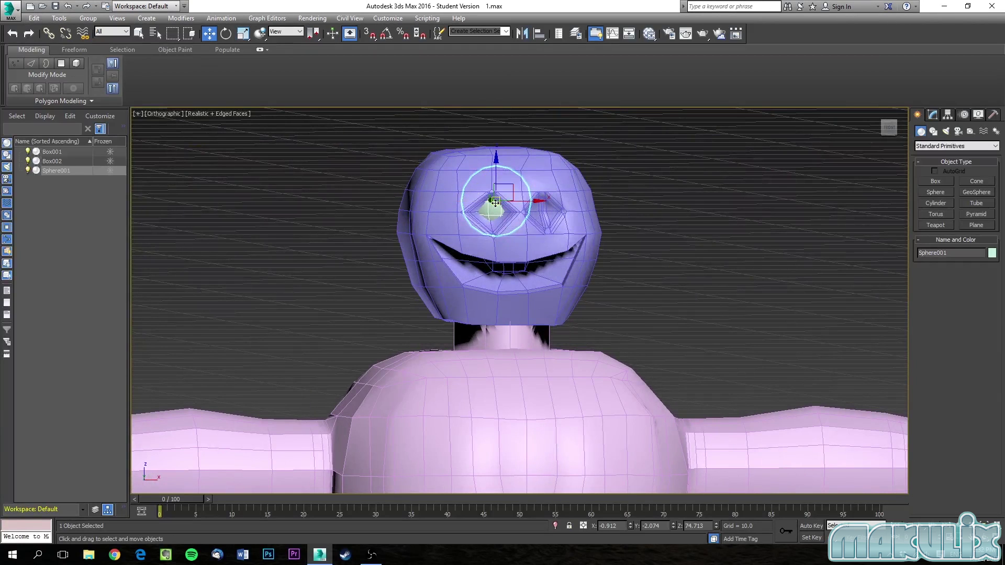
Add an Edit Poly modifier to the eyeball sphere and switch to polygon-level editing.
left_click(932, 115)
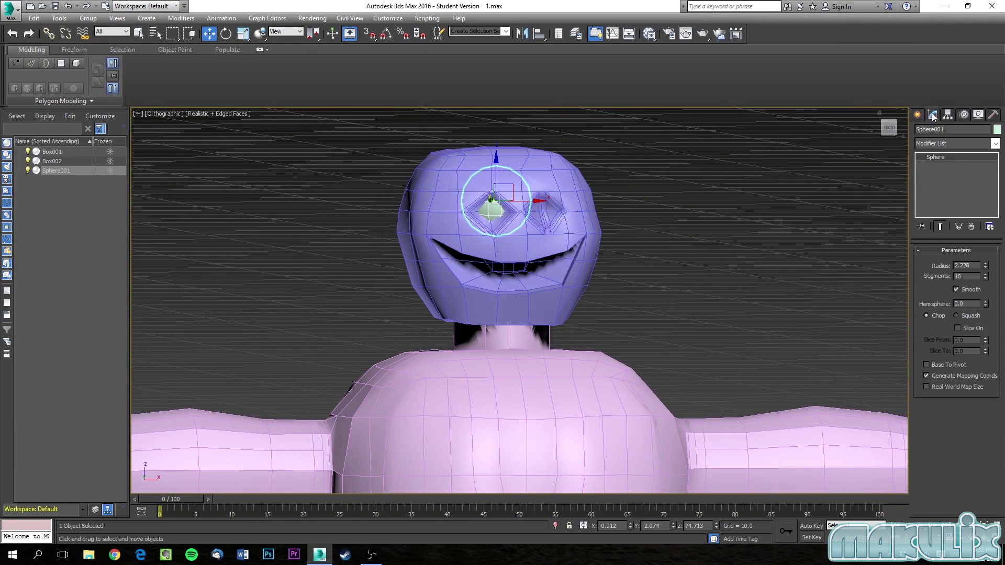
left_click(46, 99)
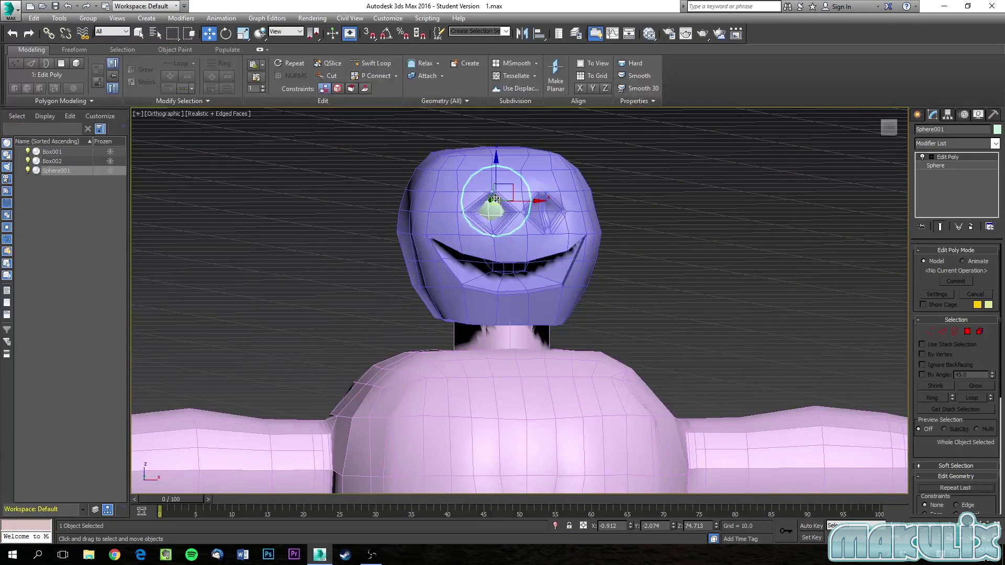
left_click(966, 332)
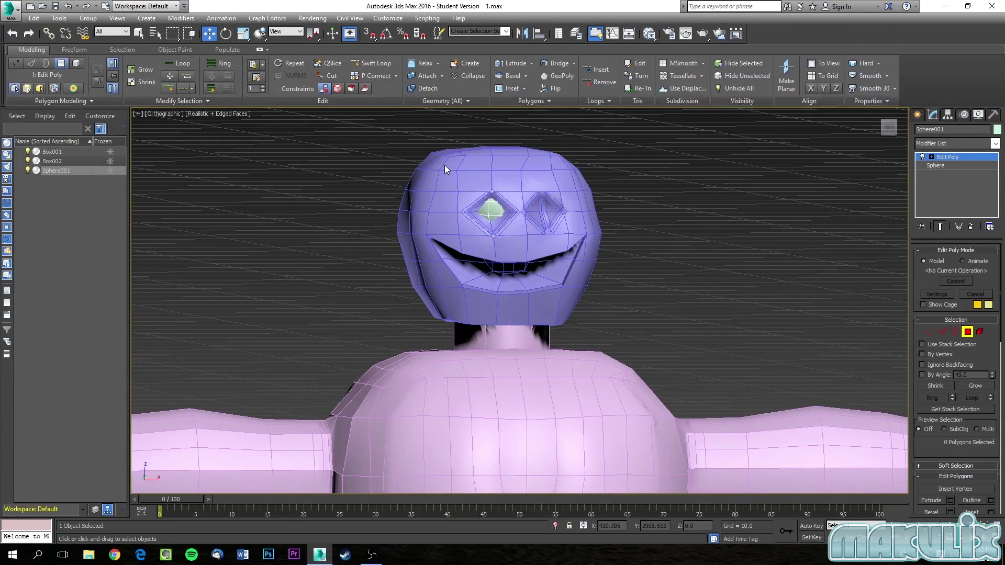
Leave the eyeball's polygon editing, select the head mesh and display it see-through.
left_click_drag(553, 258, 552, 259)
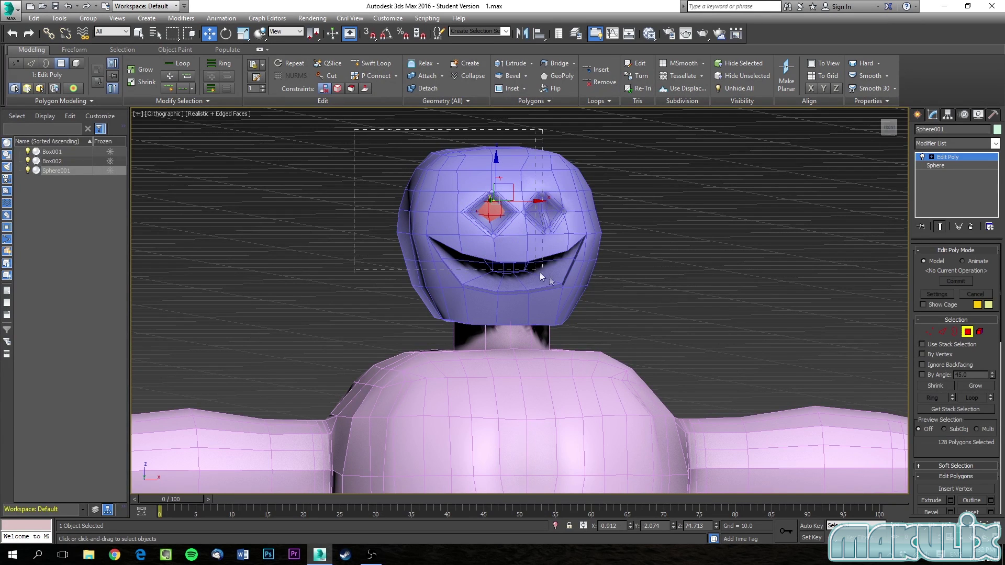
left_click_drag(586, 290, 586, 290)
left_click(918, 114)
left_click(509, 273)
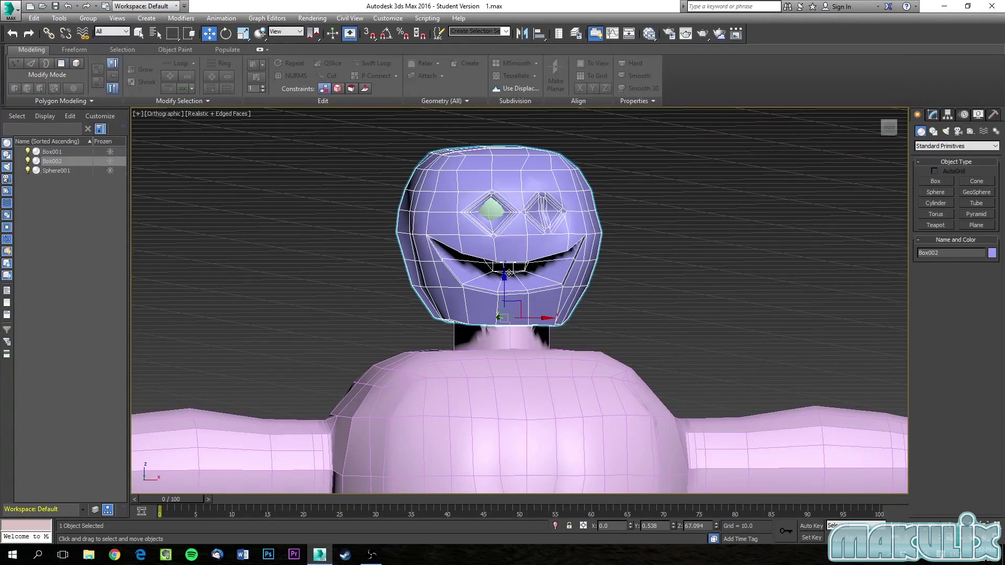
key("alt+x")
left_click(933, 115)
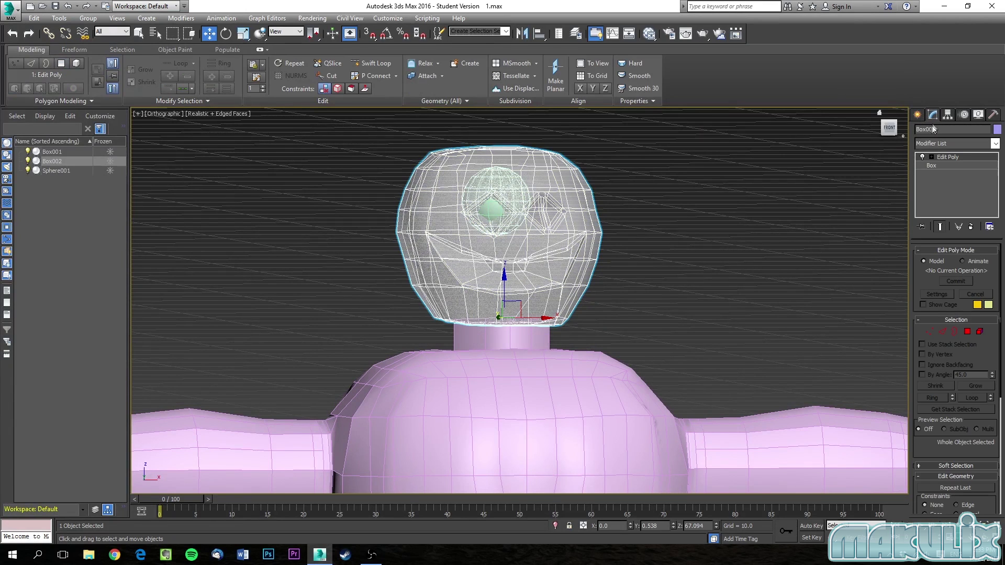
left_click(949, 157)
key("1")
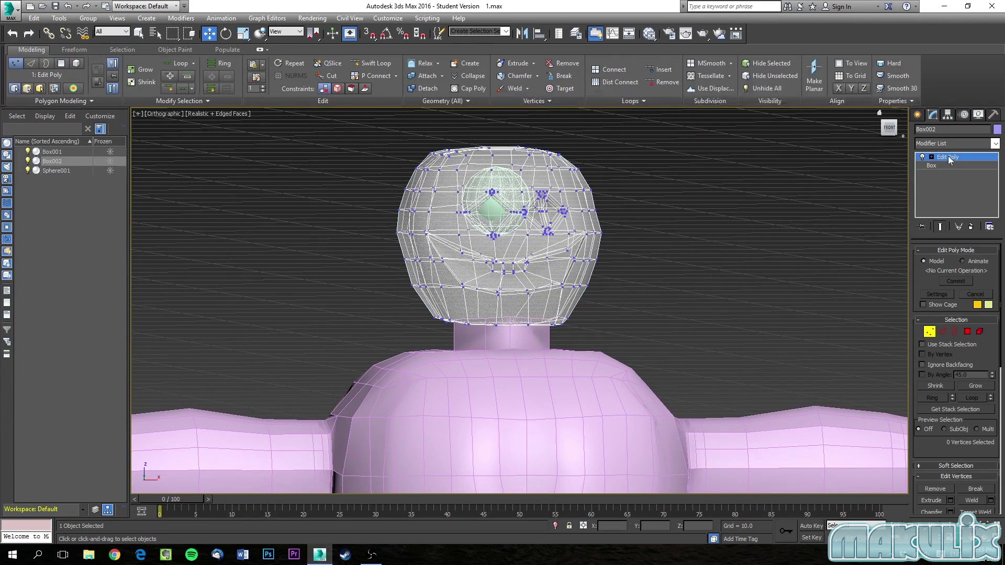
left_click(924, 117)
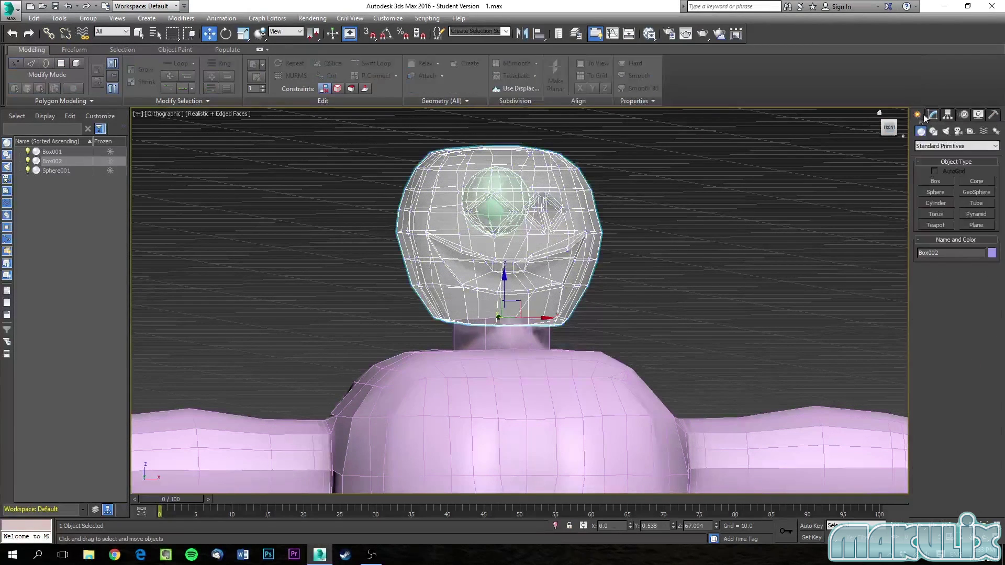
Select all polygons of the eyeball sphere in its Edit Poly modifier and scale them down uniformly.
left_click(501, 198)
left_click(933, 115)
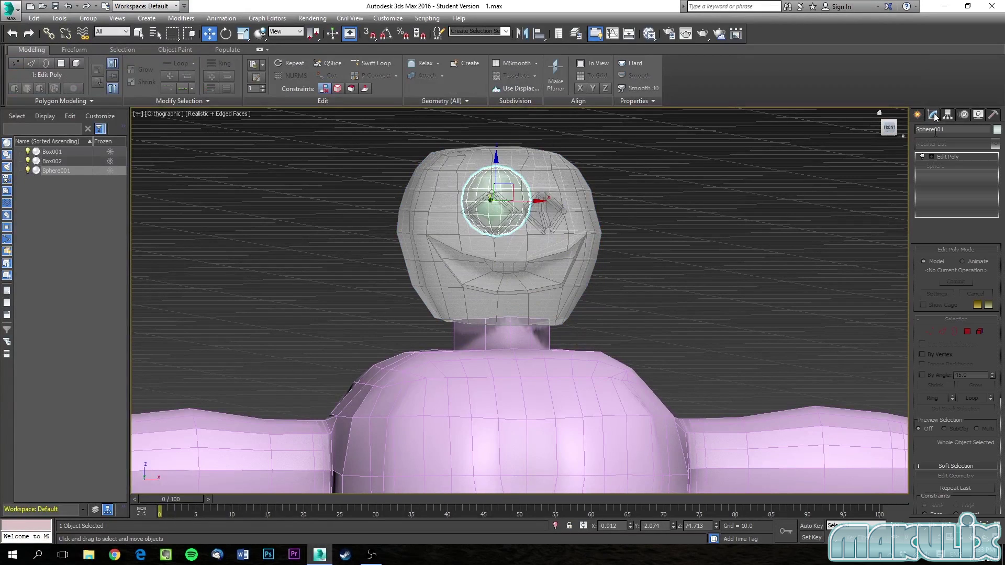
left_click(946, 158)
key("1")
left_click_drag(546, 266, 547, 267)
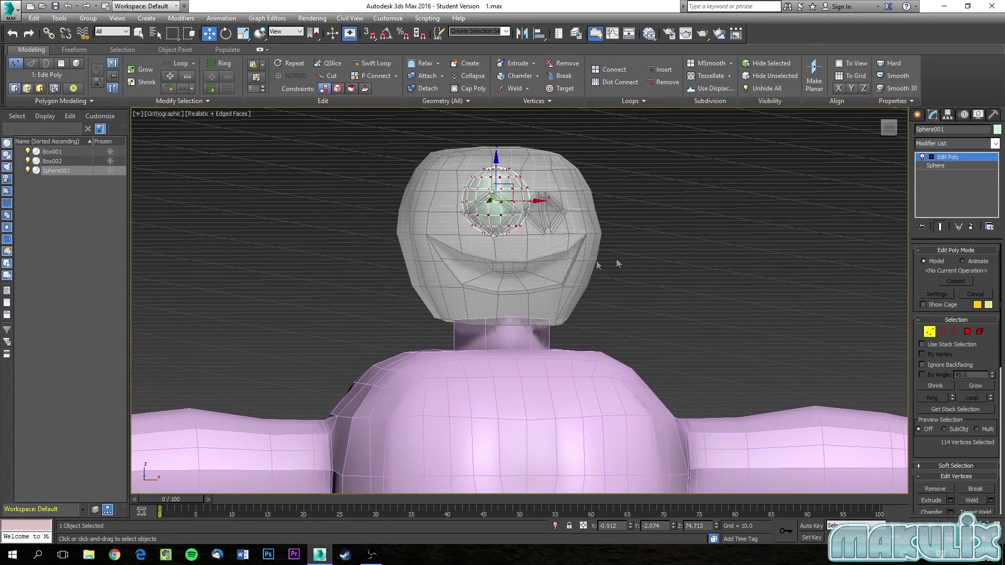
left_click(968, 332, "ctrl")
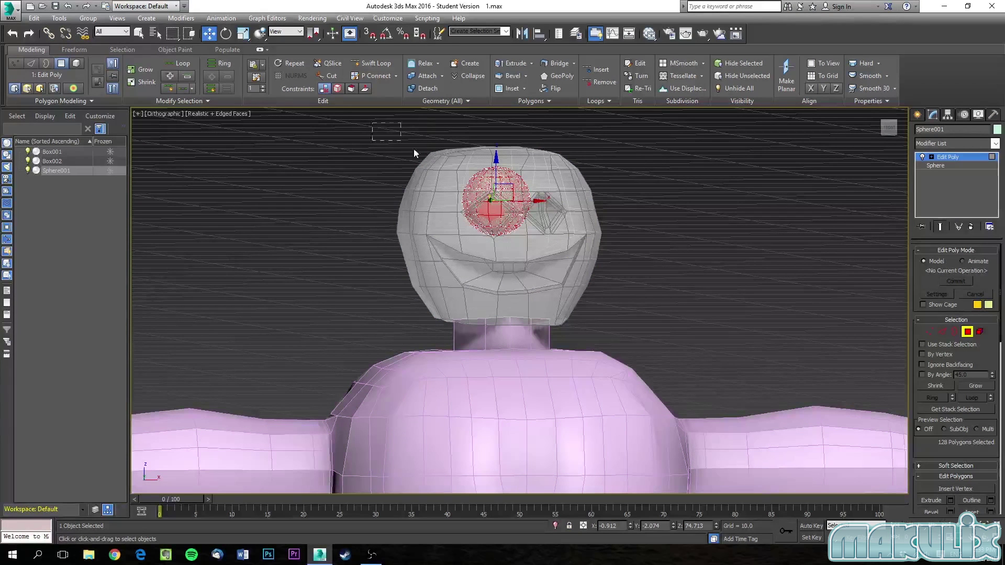
key("r")
left_click_drag(494, 202, 500, 227)
middle_click_drag(500, 227, 526, 240, "alt")
scroll(525, 200, "up", 5)
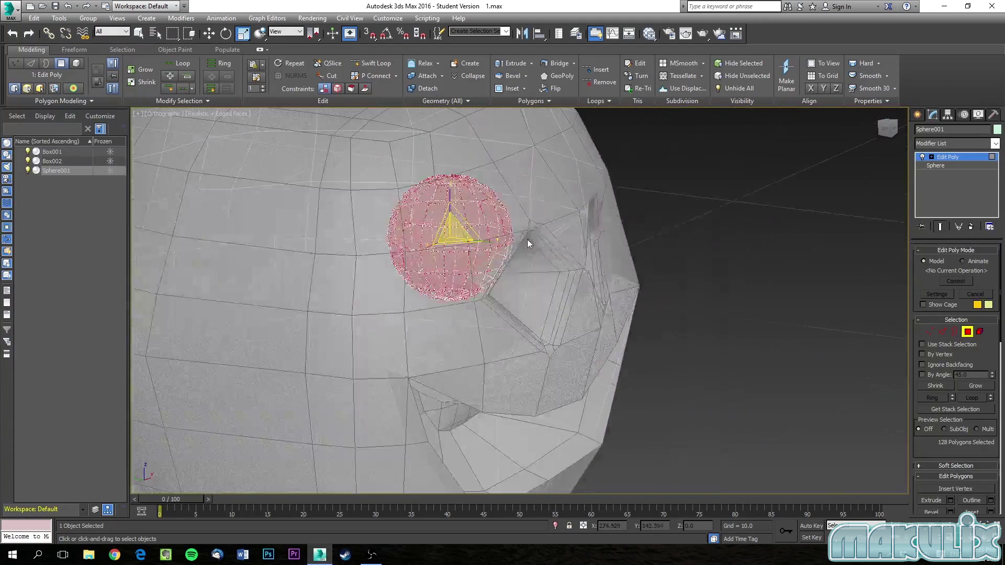
Move the eyeball's polygons forward into the eye socket, to about X -1.42, Y -3.19, Z 73.86.
scroll(524, 239, "down", 4)
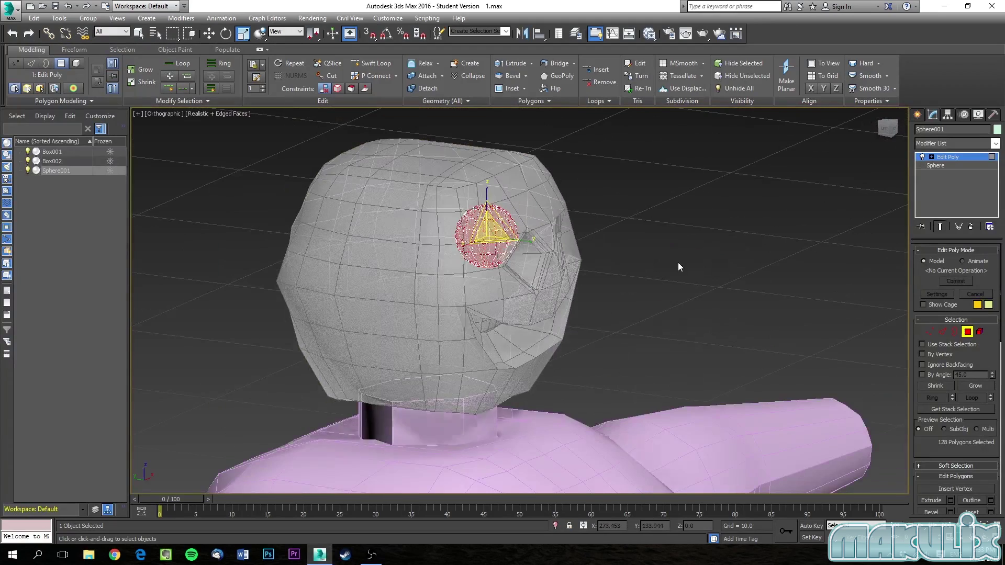
middle_click_drag(609, 257, 600, 221)
scroll(598, 217, "up", 5)
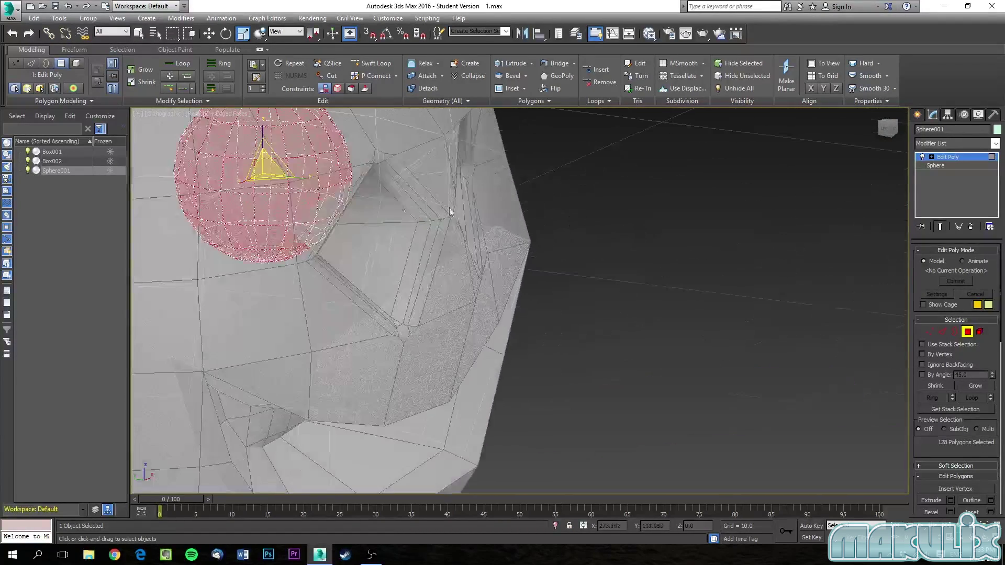
middle_click_drag(404, 208, 529, 258)
key("w")
left_click_drag(368, 225, 503, 240)
left_click_drag(475, 196, 415, 297)
middle_click_drag(493, 318, 479, 322, "alt")
middle_click_drag(426, 301, 475, 299, "alt")
left_click_drag(493, 300, 462, 296)
left_click_drag(422, 261, 421, 249)
middle_click_drag(421, 248, 482, 262, "alt")
scroll(533, 292, "down", 3)
middle_click_drag(533, 292, 537, 241)
scroll(537, 241, "down", 5)
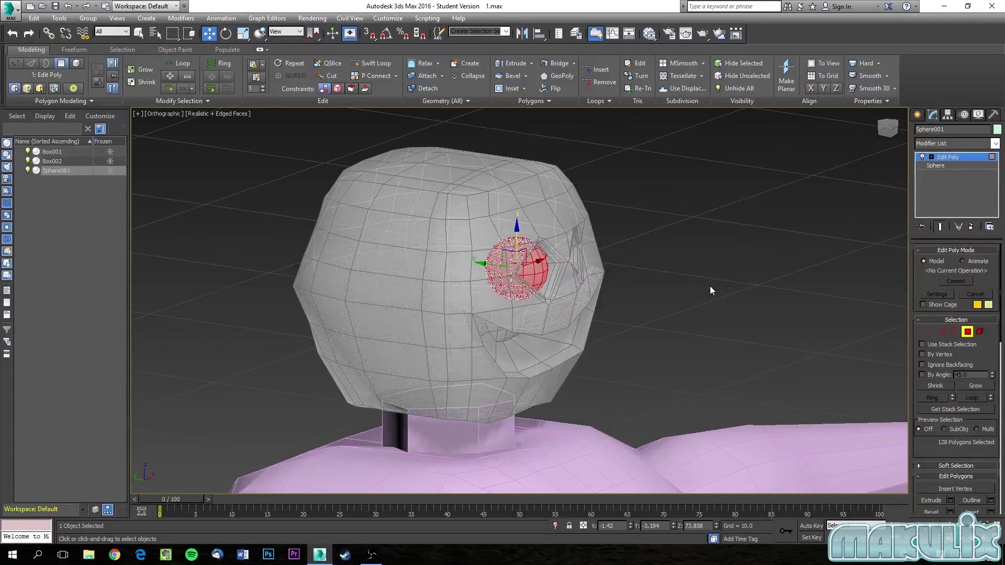
Finish the eyeball's polygon editing, restore the head's opaque display and select the eyeball sphere as a whole object.
scroll(736, 225, "up", 2)
middle_click_drag(649, 262, 743, 205, "alt")
left_click(917, 114)
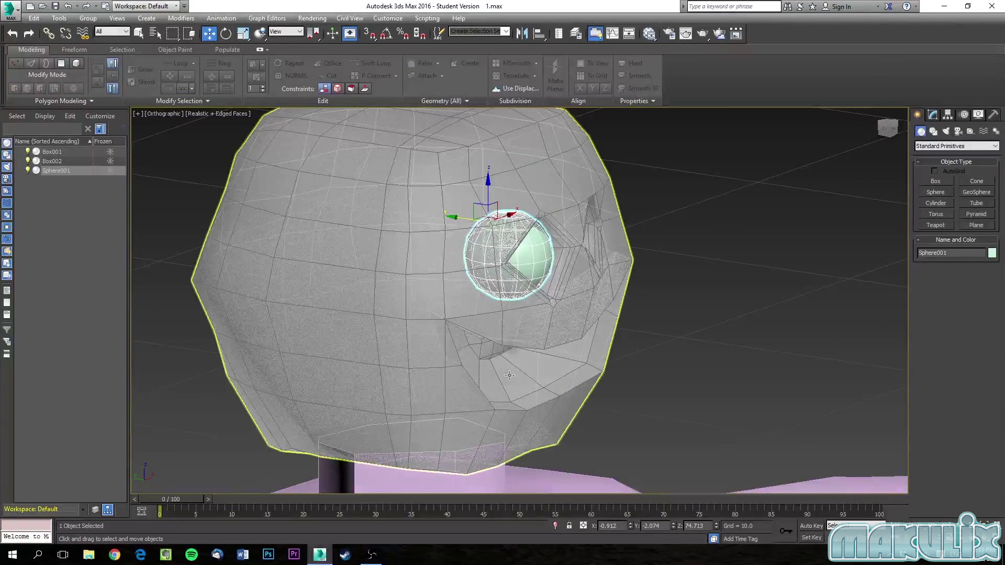
middle_click_drag(708, 330, 656, 289)
scroll(703, 341, "down", 2)
scroll(653, 290, "up", 2)
middle_click_drag(551, 325, 566, 349)
left_click(536, 349)
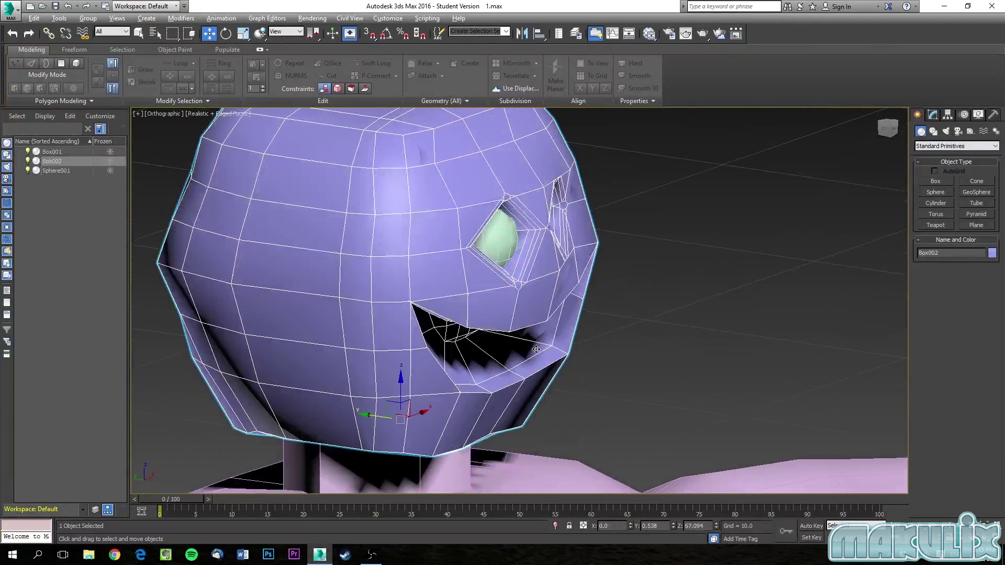
left_click(657, 303)
middle_click_drag(658, 304, 664, 328)
left_click(504, 267)
middle_click_drag(700, 301, 680, 284)
scroll(694, 288, "down", 2)
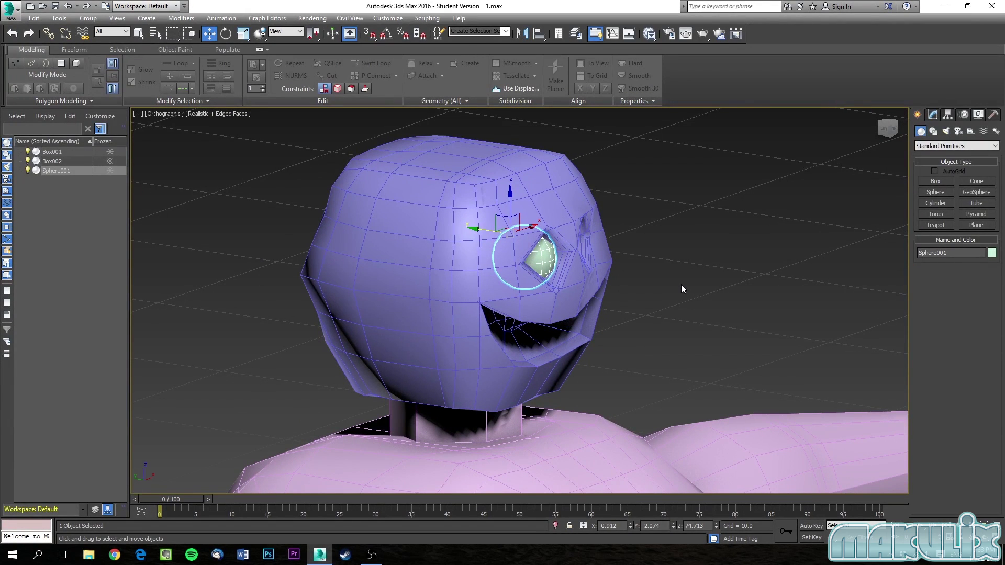
Clone the eyeball sphere as one independent copy along X into the other eye socket, at about X 2.17.
middle_click_drag(685, 279, 648, 281, "alt")
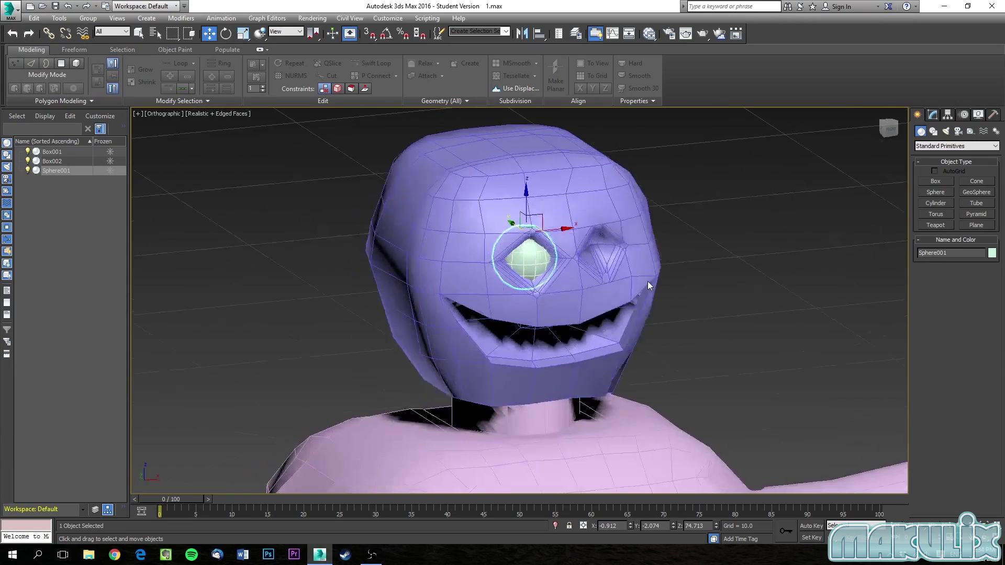
middle_click_drag(744, 269, 720, 264, "alt")
scroll(614, 279, "up", 3)
mouse_move(616, 278)
middle_mouse_down()
mouse_move(590, 279)
mouse_move(616, 278)
middle_mouse_up()
middle_click_drag(557, 286, 621, 367)
scroll(619, 309, "up", 4)
scroll(621, 367, "down", 2)
left_click_drag(600, 244, 793, 239, "shift")
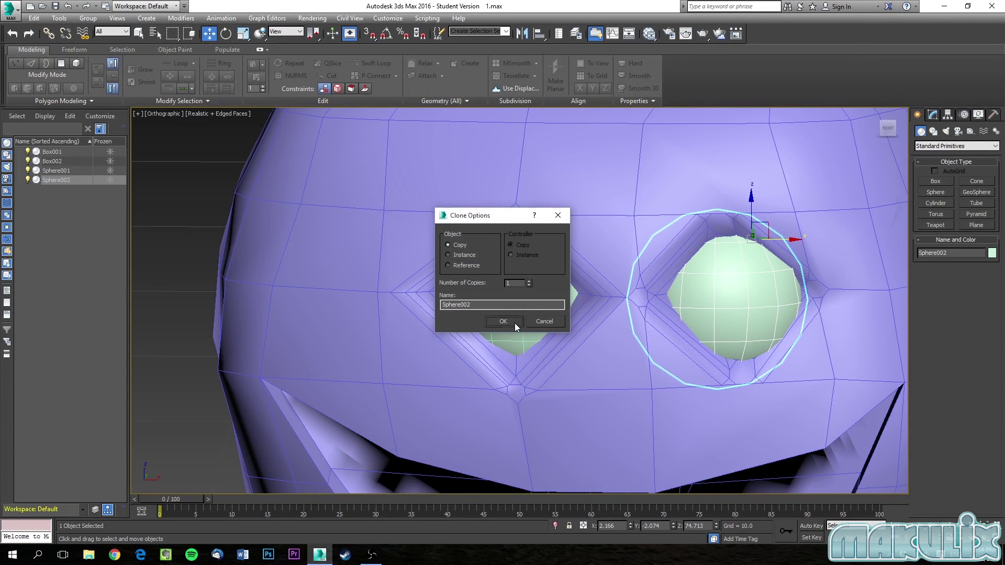
left_click(503, 321)
Fine-tune the copied eyeball's horizontal position so it sits centred in its socket, checking from the front, and deselect it.
scroll(669, 412, "down", 2)
middle_click_drag(669, 412, 611, 314)
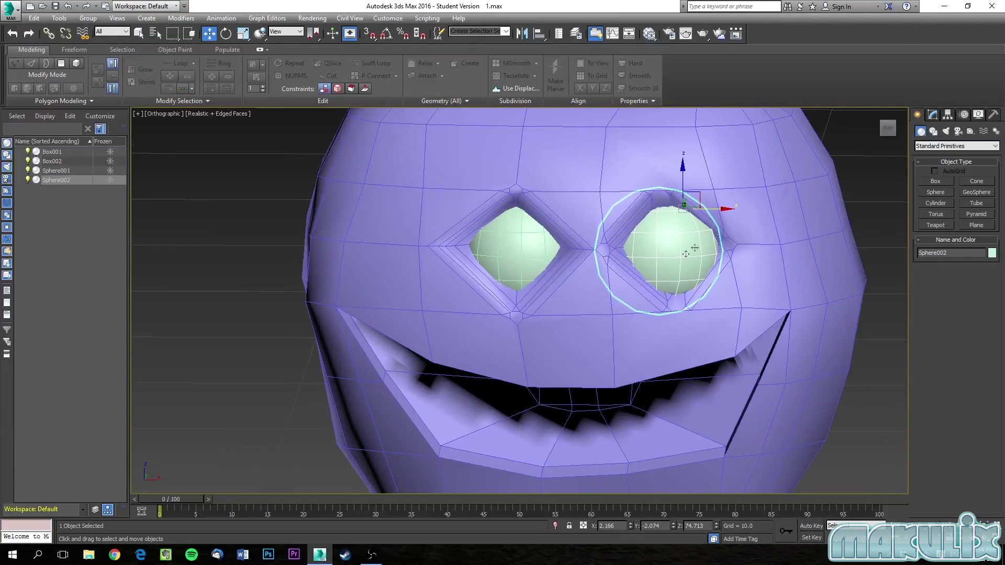
left_click_drag(722, 209, 729, 209)
middle_click_drag(729, 208, 714, 208, "alt")
key("f")
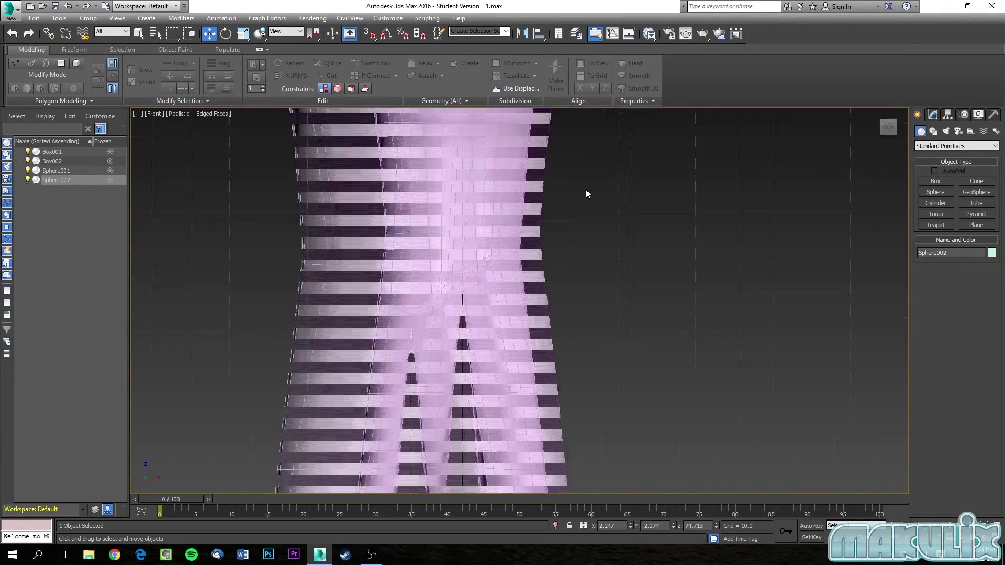
scroll(560, 199, "up", 10)
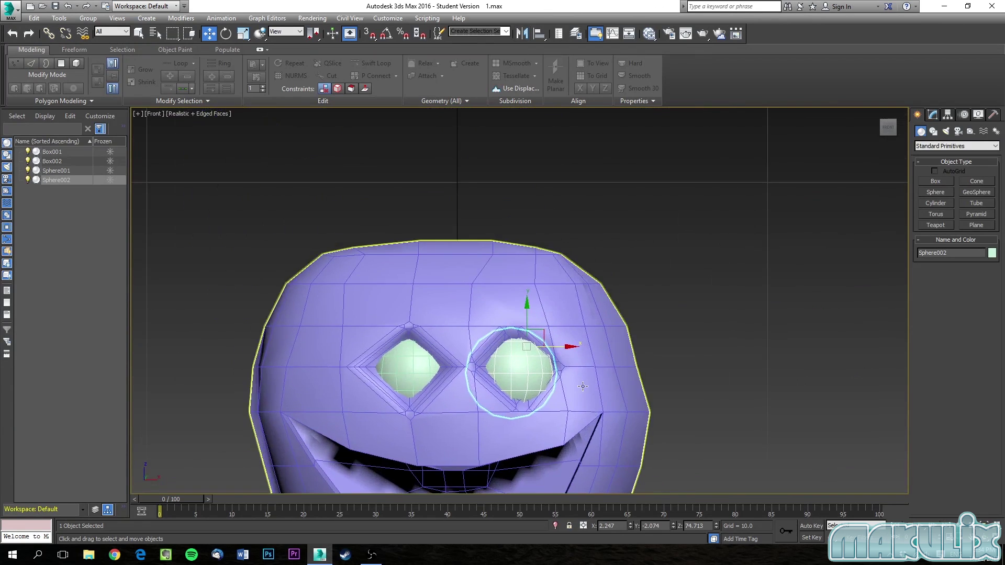
left_click_drag(529, 269, 541, 271)
mouse_move(541, 272)
middle_mouse_down("alt")
mouse_move(555, 270)
mouse_move(533, 276)
middle_mouse_up("alt")
left_click_drag(533, 268, 529, 267)
left_click(722, 309)
Attach both eyeball spheres to the head mesh through the head's Edit Poly modifier.
scroll(725, 336, "down", 3)
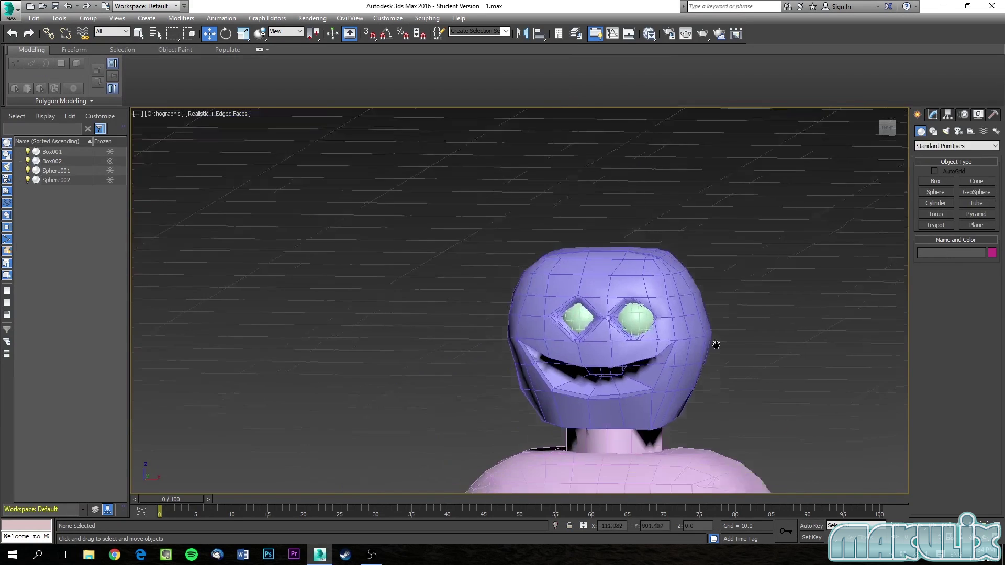
middle_click_drag(704, 374, 715, 281)
scroll(710, 285, "down", 1)
scroll(709, 288, "up", 4)
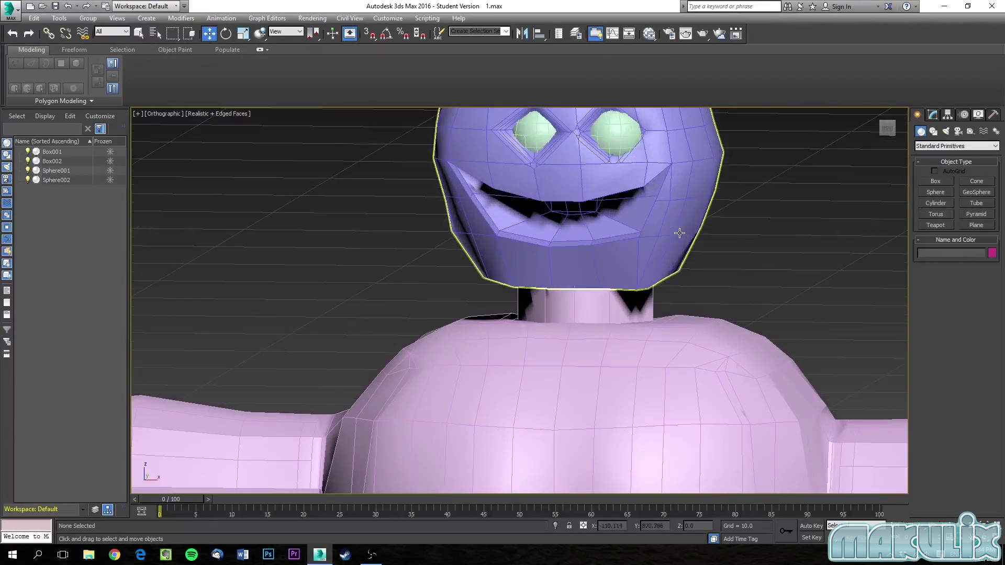
scroll(707, 314, "down", 1)
scroll(586, 287, "up", 4)
left_click(586, 287)
scroll(523, 251, "down", 4)
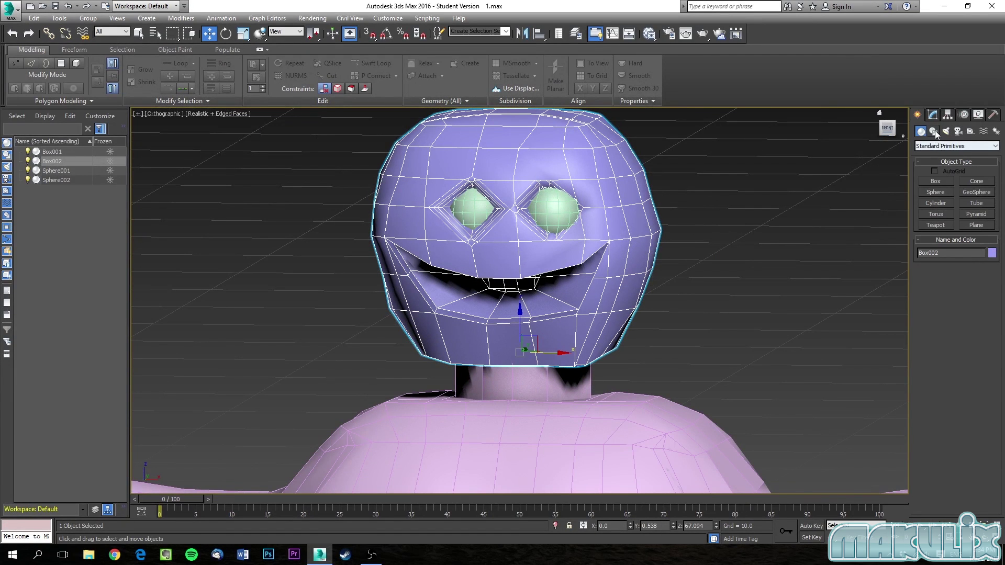
left_click(932, 116)
left_click(946, 158)
scroll(953, 401, "down", 5)
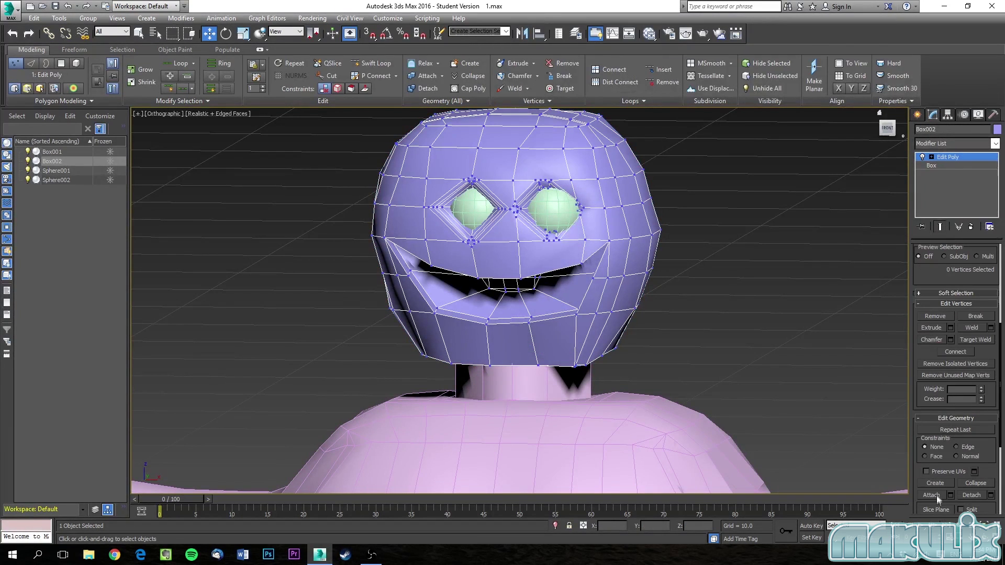
left_click(934, 496)
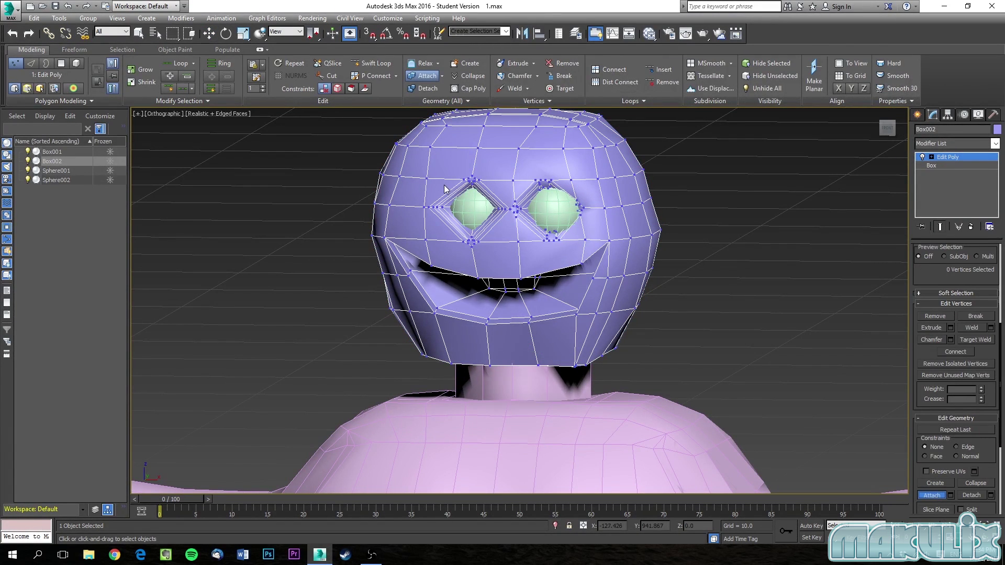
left_click(475, 226)
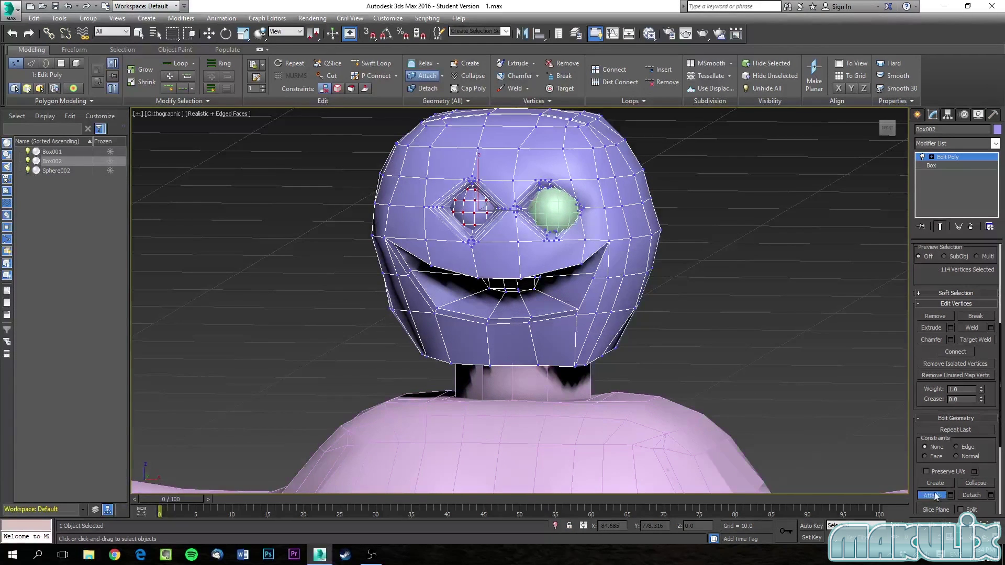
left_click(545, 203)
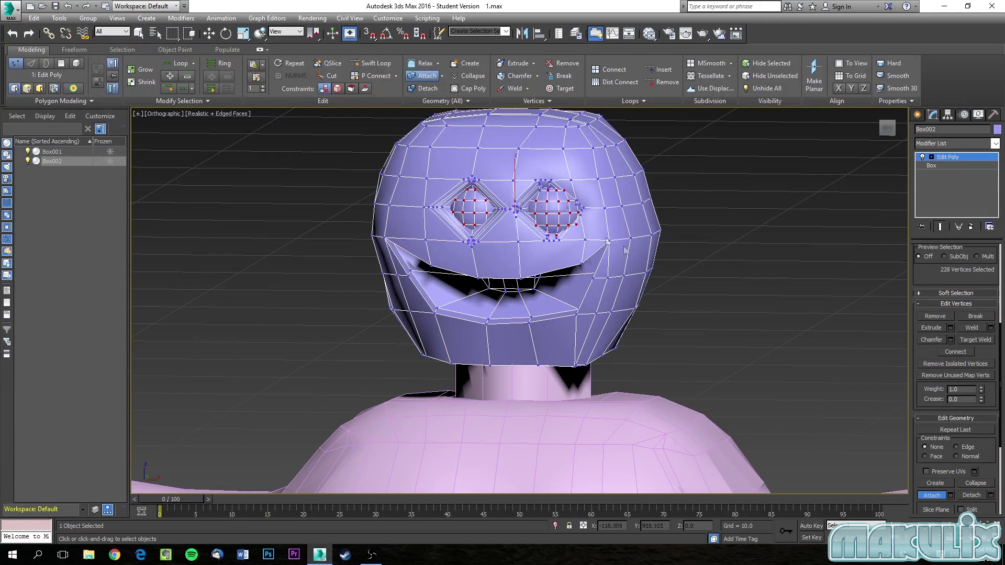
left_click_drag(928, 501, 927, 505)
left_click(931, 501)
left_click(782, 339)
Move the misplaced vertices on the back of the head to straighten the crooked edge lines.
scroll(734, 304, "down", 3)
scroll(734, 303, "up", 5)
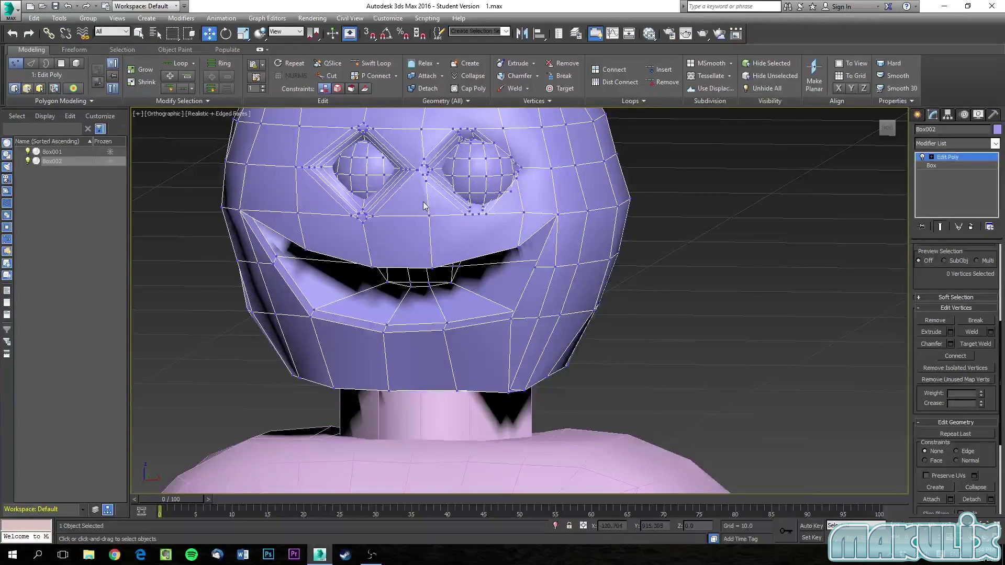
scroll(423, 202, "down", 2)
middle_click_drag(410, 193, 743, 226)
scroll(948, 331, "up", 4)
left_click(929, 332)
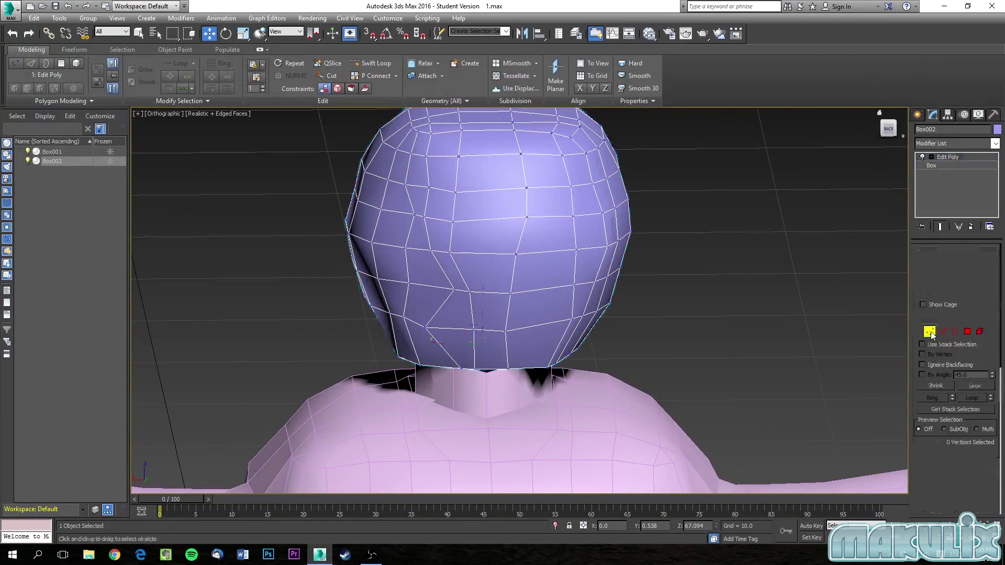
left_click(454, 287)
left_click_drag(423, 291, 397, 292)
left_click(414, 213)
left_click_drag(415, 213, 404, 215)
Shift the vertex at the lower back of the head to about X 2.89, Y 5.62.
left_click(425, 328)
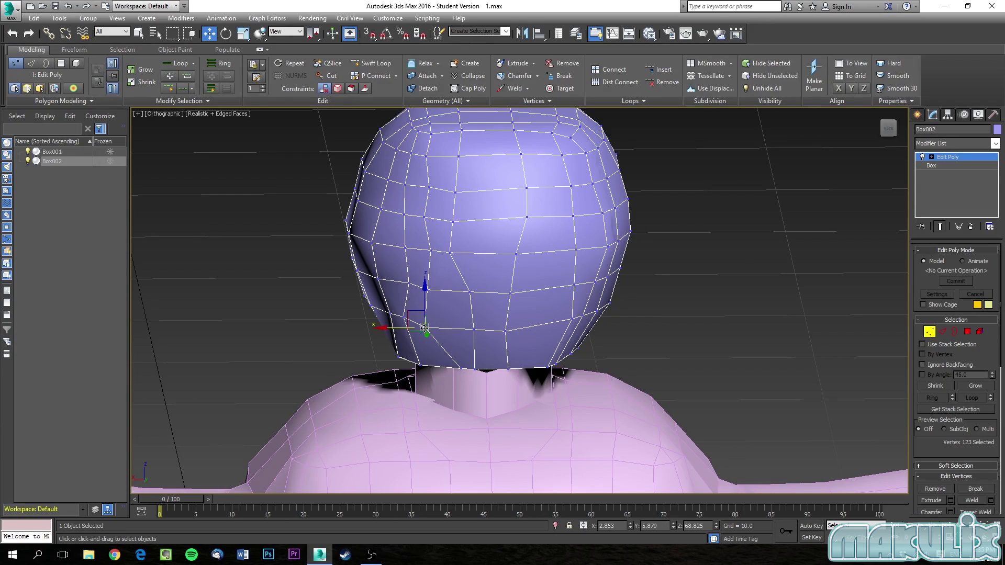
middle_click_drag(425, 333, 407, 341, "alt")
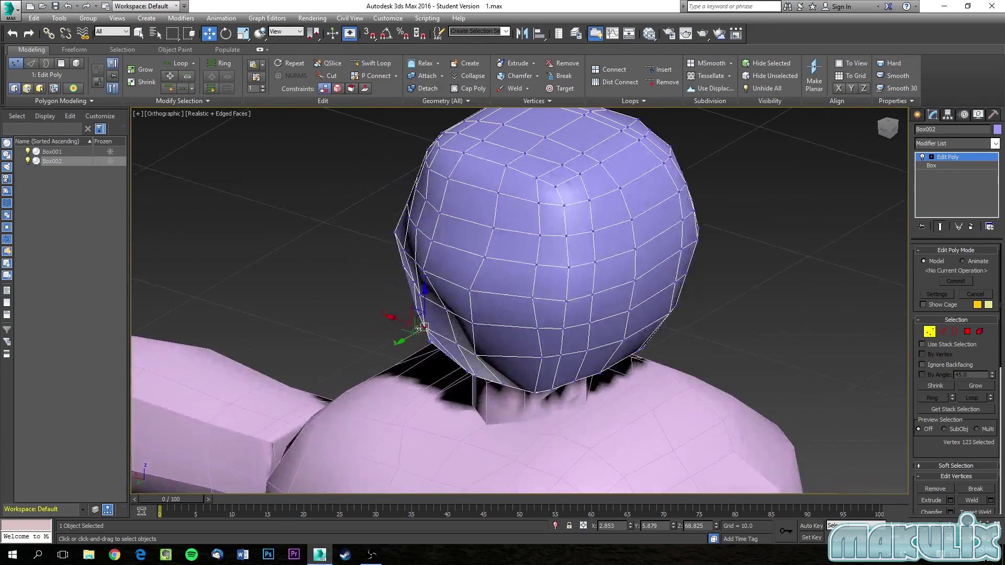
left_click_drag(413, 330, 418, 328)
scroll(418, 328, "up", 2)
middle_click_drag(417, 328, 445, 325, "alt")
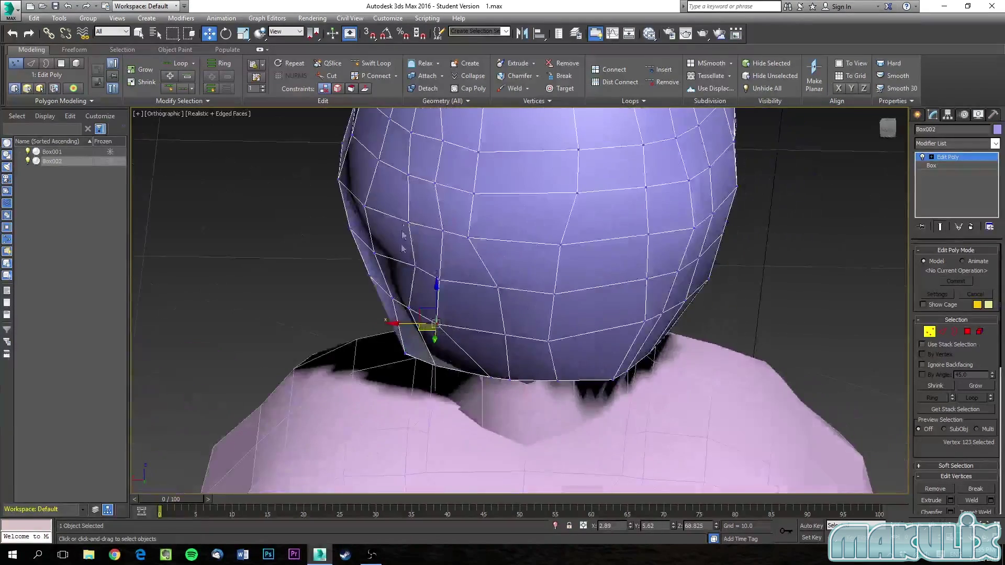
Adjust the outer vertices along the side of the head to even out its silhouette.
left_click(356, 211)
middle_click_drag(357, 211, 339, 212, "alt")
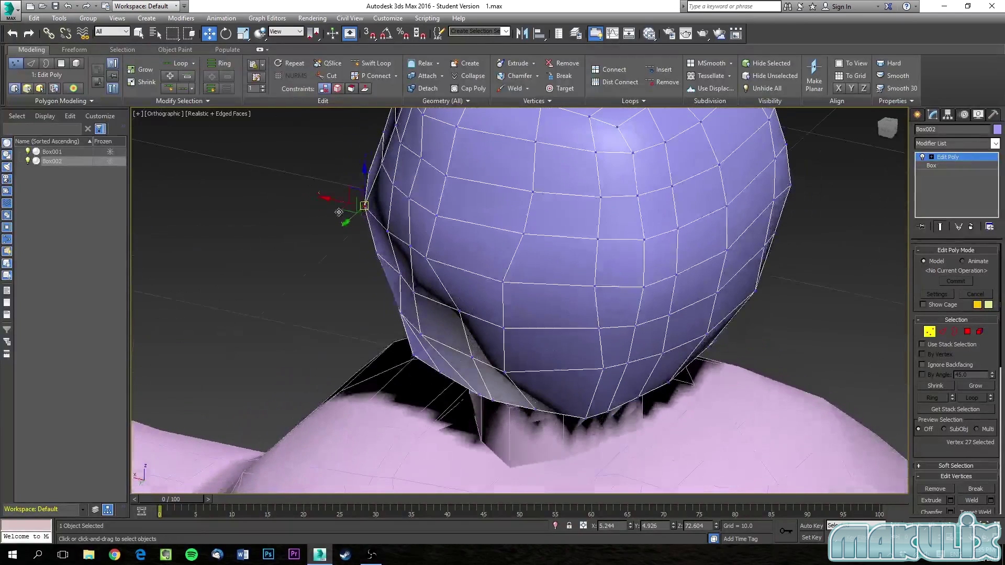
left_click(351, 211)
left_click(366, 204)
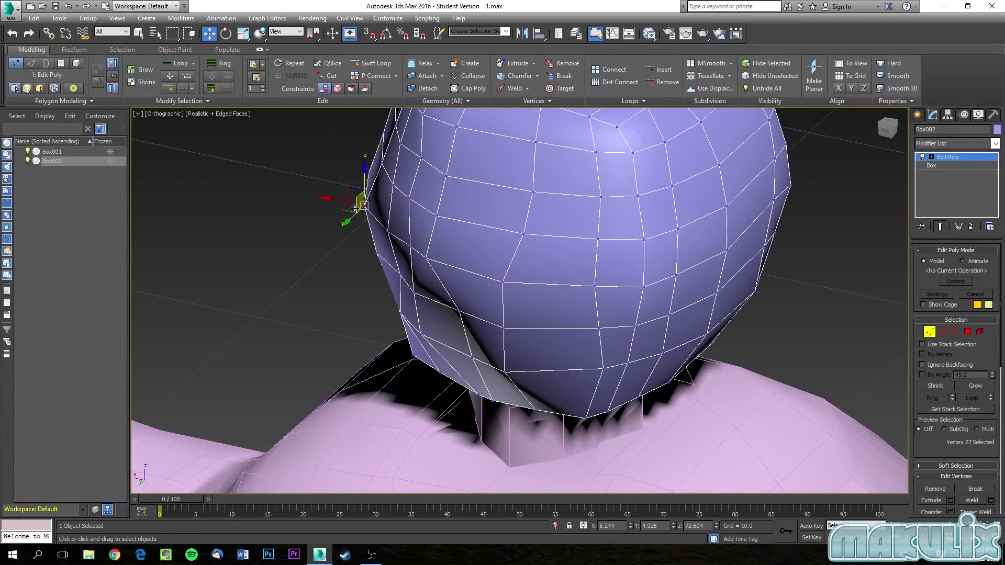
left_click(368, 172)
left_click_drag(359, 176, 358, 176)
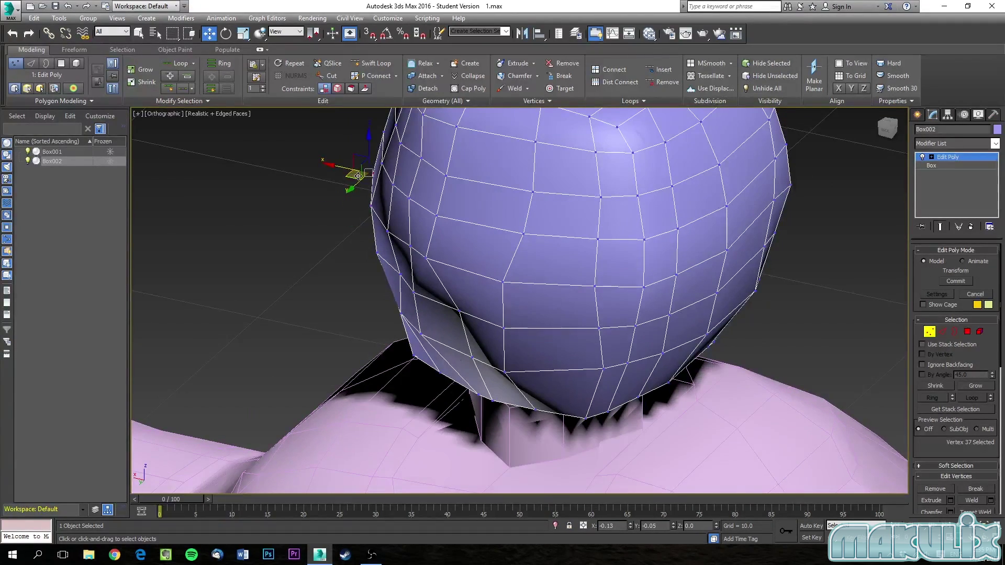
left_click(361, 212)
middle_click_drag(400, 220, 486, 257, "alt")
left_click(476, 308)
mouse_move(477, 308)
middle_mouse_down("alt")
mouse_move(452, 335)
mouse_move(611, 307)
mouse_move(485, 292)
middle_mouse_up("alt")
middle_click_drag(543, 317, 467, 335, "alt")
Examine the head's shape and proportions against the whole character in the front view.
scroll(618, 301, "down", 4)
middle_click_drag(597, 309, 645, 283, "alt")
key("f")
middle_click_drag(595, 261, 593, 420)
scroll(559, 274, "up", 2)
middle_click_drag(559, 275, 604, 316)
left_click(625, 284)
scroll(624, 284, "down", 1)
middle_click_drag(622, 283, 604, 268)
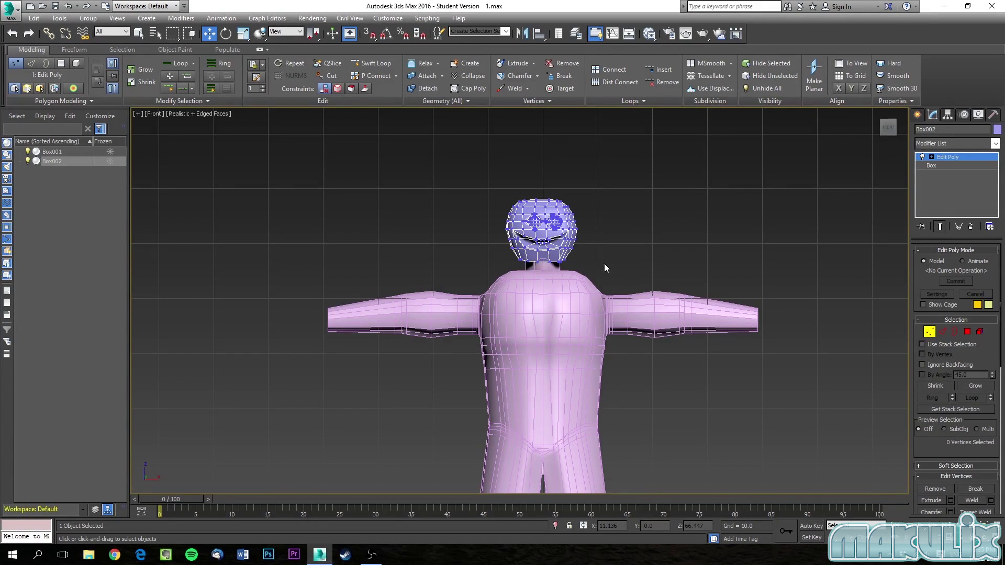
scroll(604, 262, "down", 5)
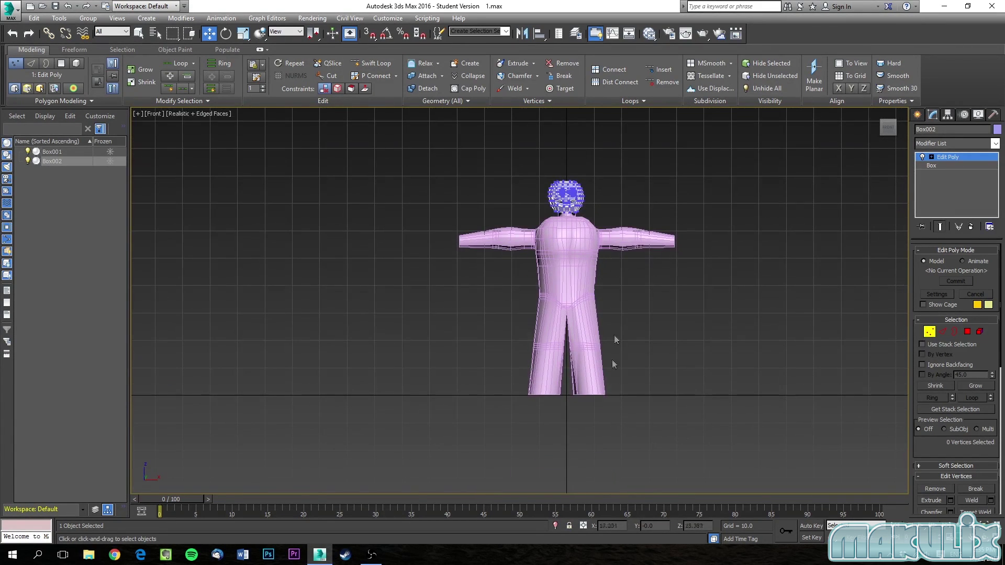
scroll(613, 210, "up", 5)
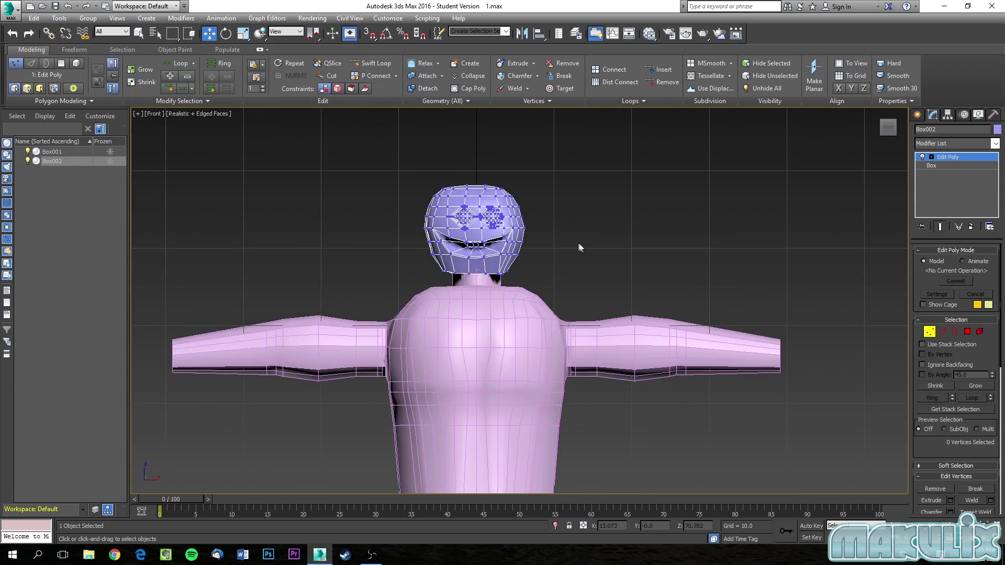